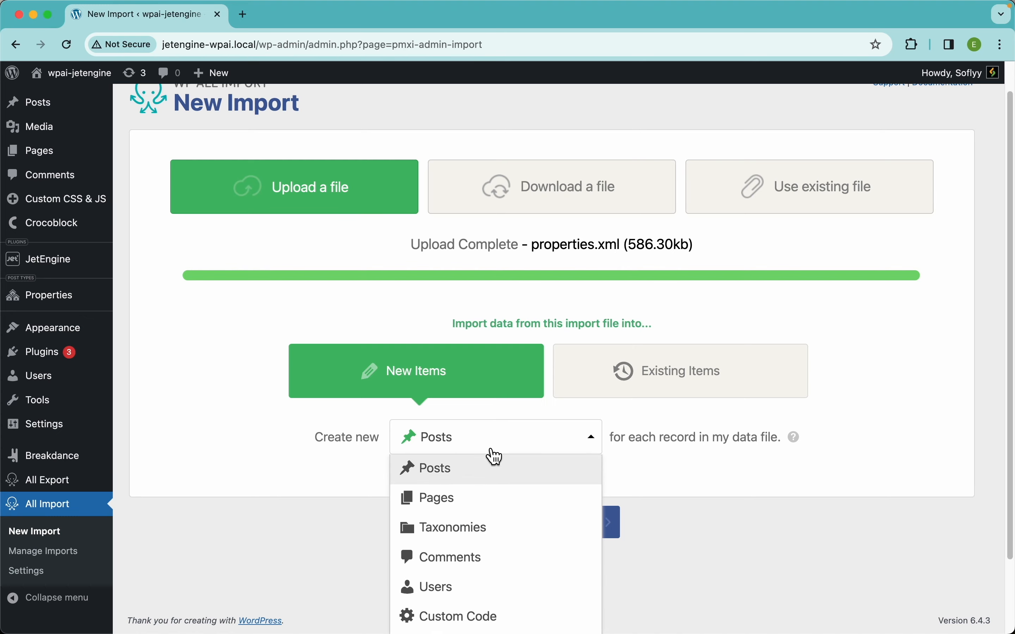
Set the import to create new Properties items for each record in the data file.
scroll(493, 546, "down", 8)
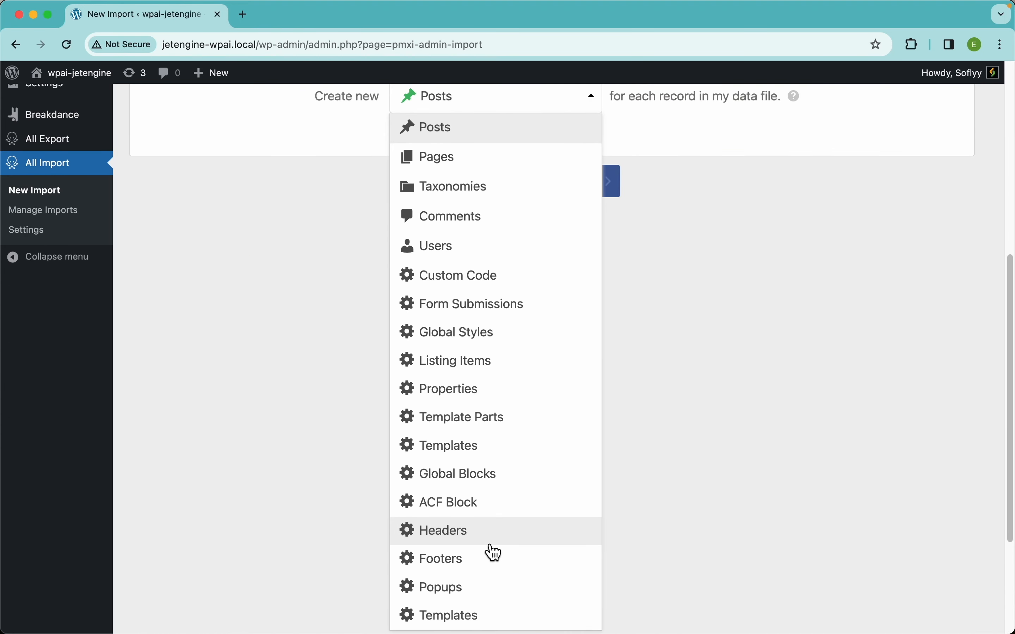
left_click(498, 401)
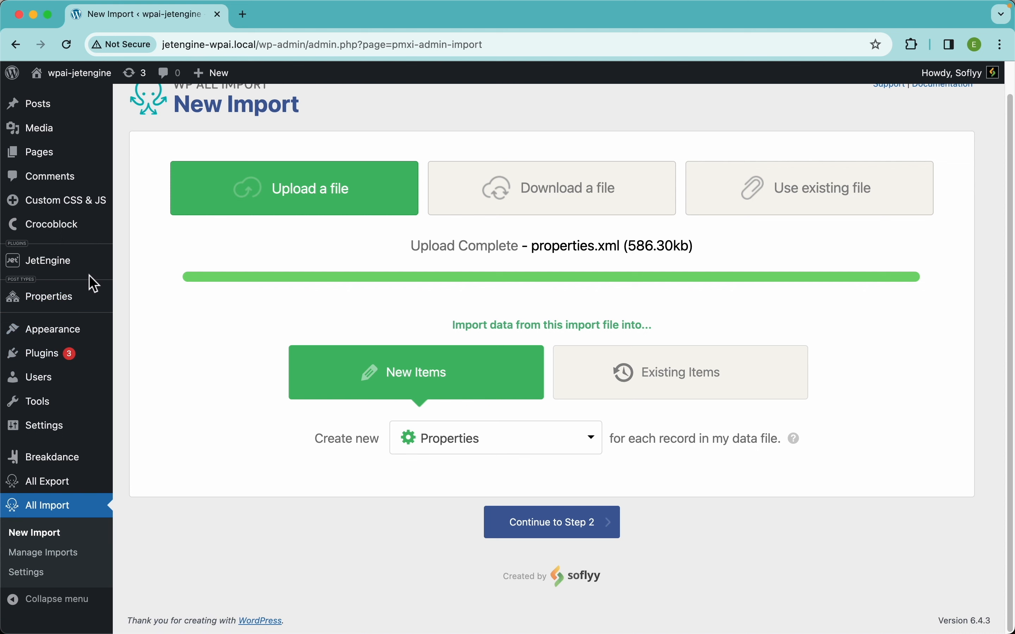
Open the JetEngine Properties post type settings in a new browser tab.
mouse_move(93, 273)
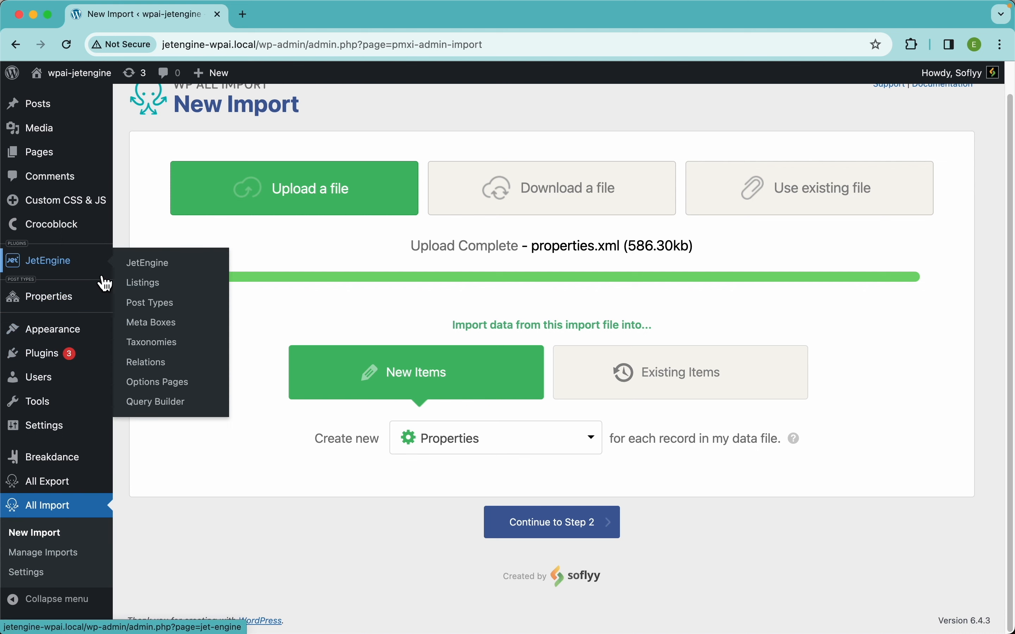
right_click(147, 299)
left_click(177, 308)
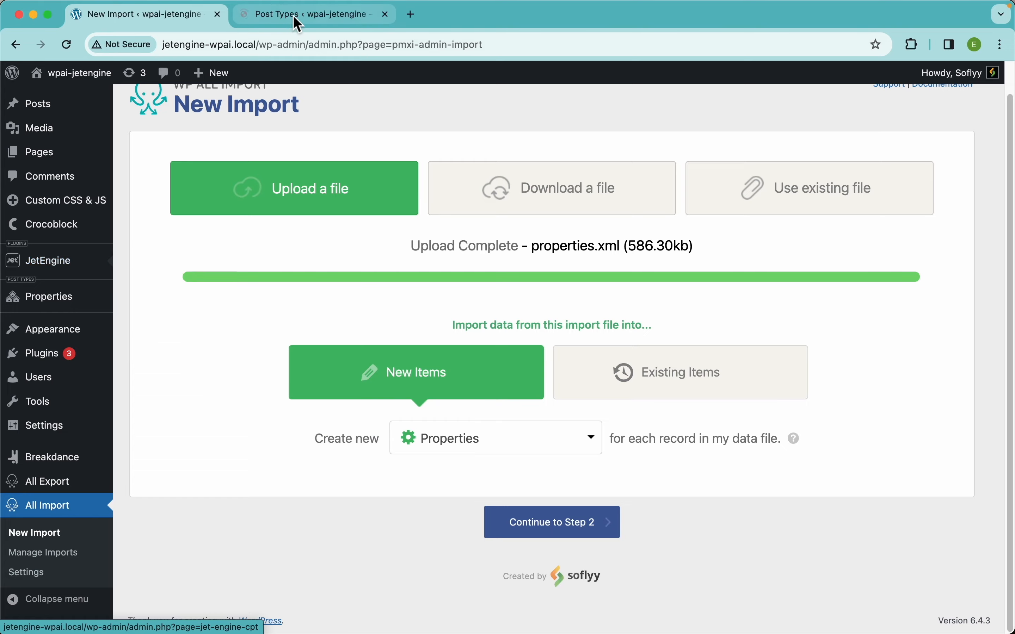
left_click(297, 21)
left_click(175, 190)
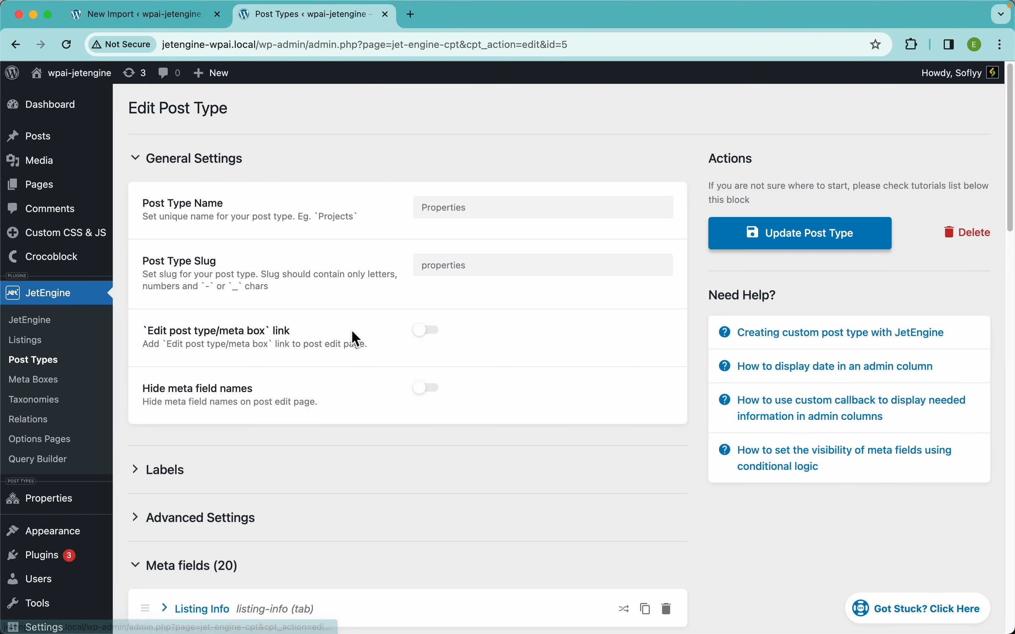
Review the Properties post type's meta fields, then return to the import tab.
scroll(352, 332, "down", 10)
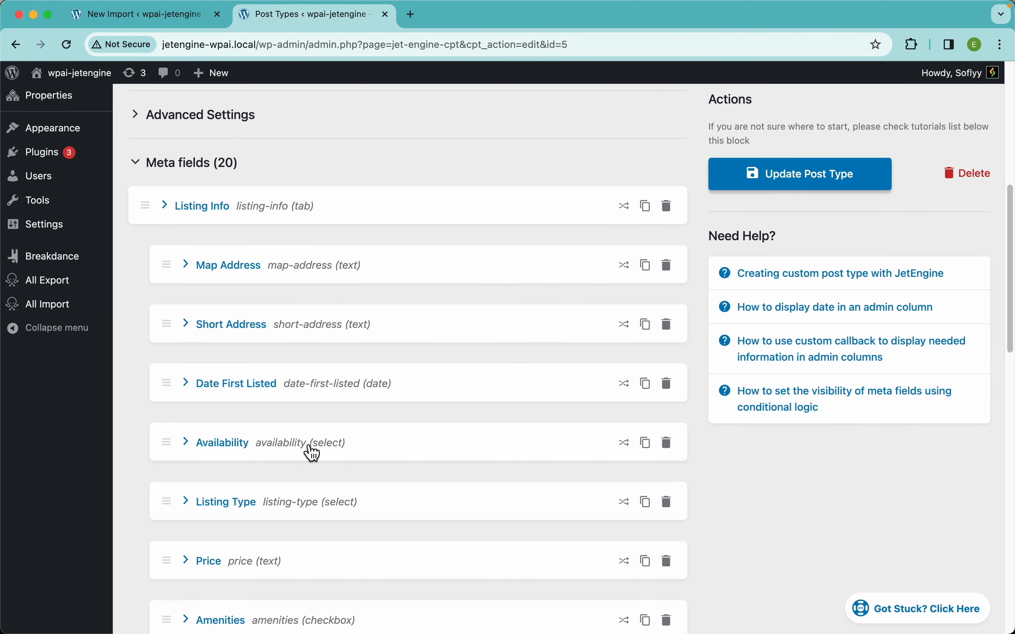
scroll(312, 453, "down", 20)
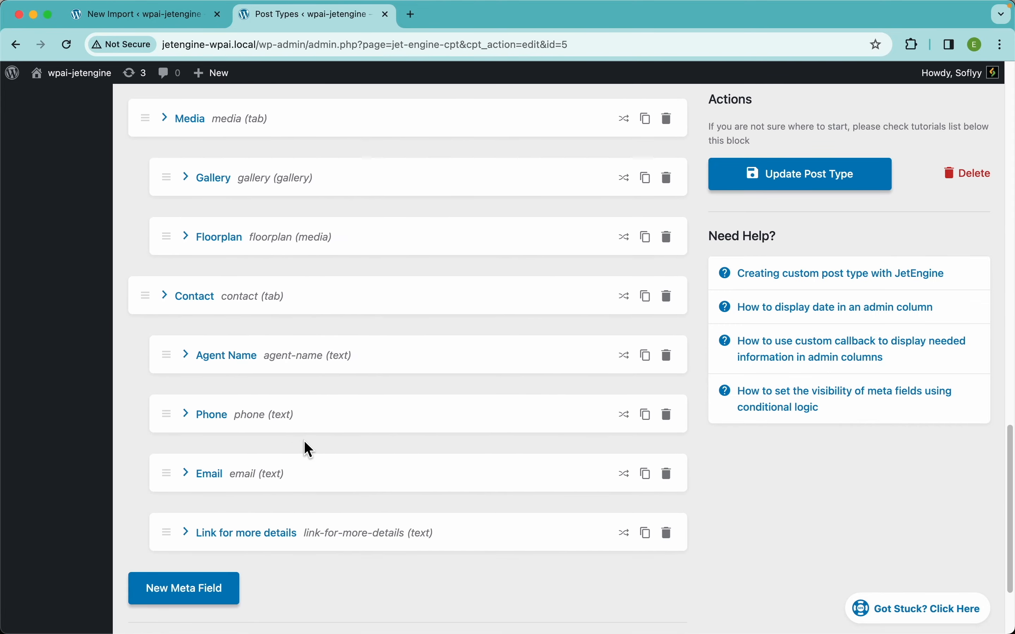
scroll(309, 450, "down", 3)
scroll(309, 449, "up", 20)
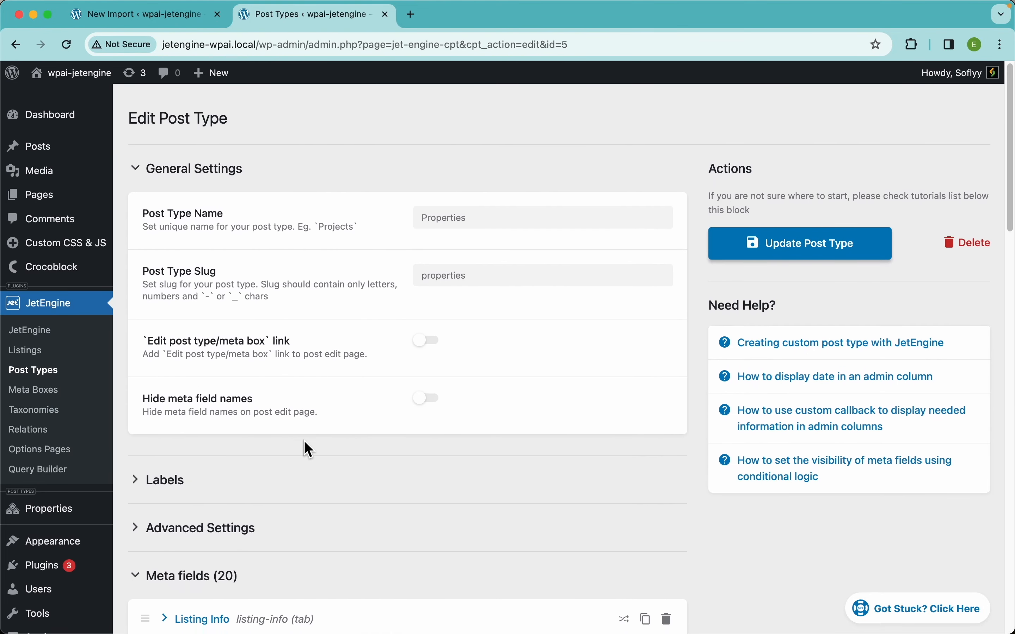
left_click(182, 26)
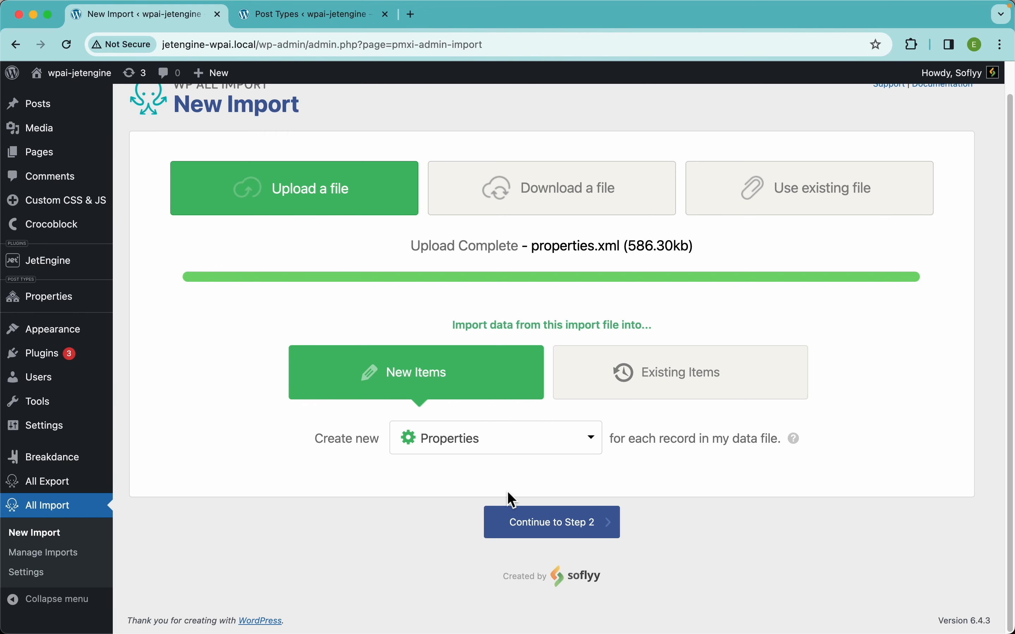
Continue to the import file review and browse the post element's data.
left_click(545, 522)
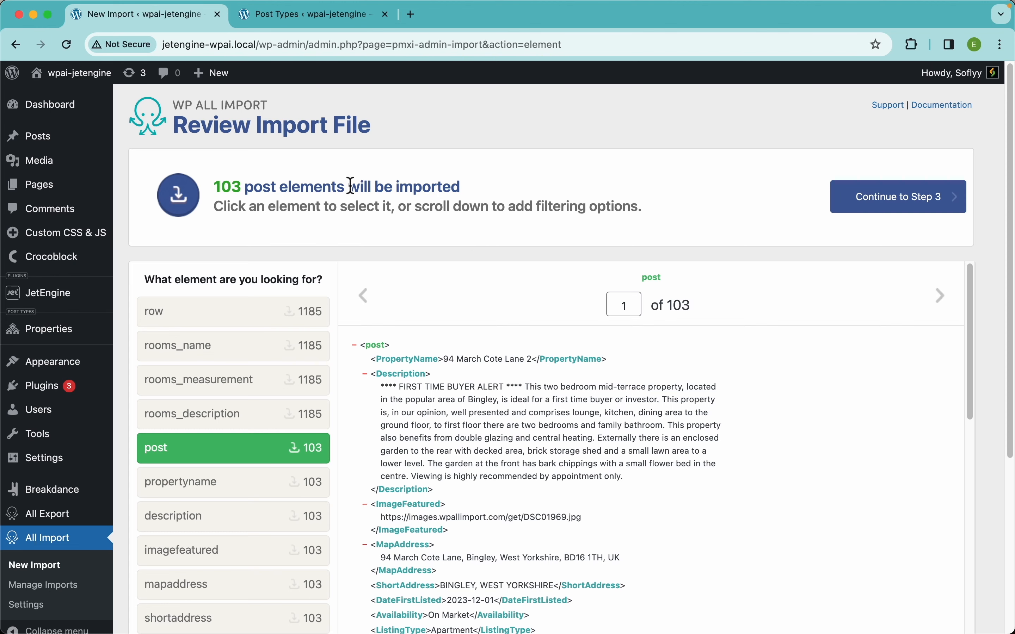
scroll(695, 233, "down", 5)
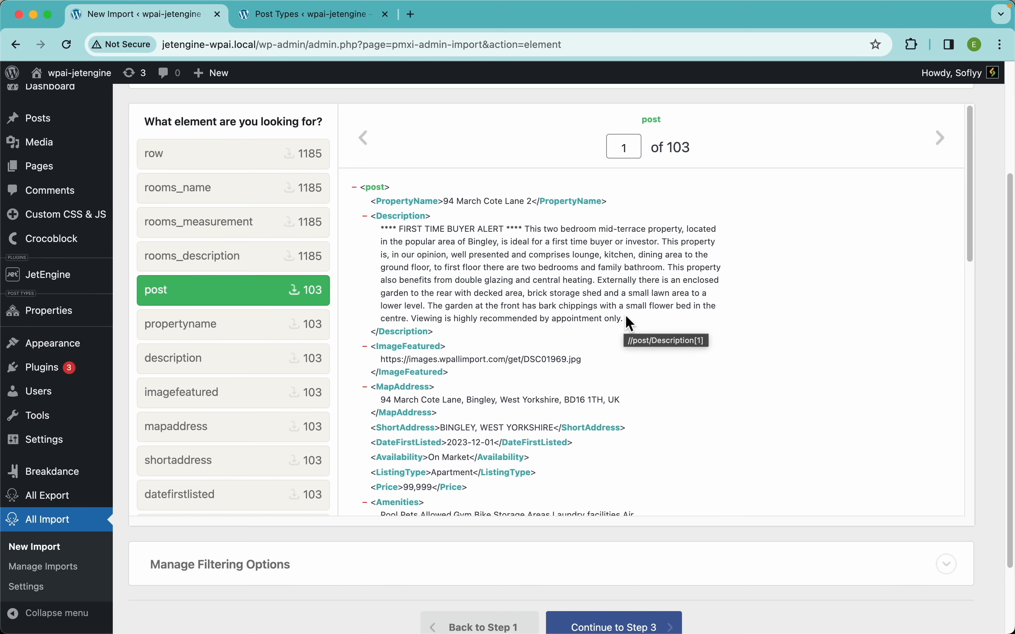
scroll(628, 317, "down", 5)
scroll(628, 319, "down", 8)
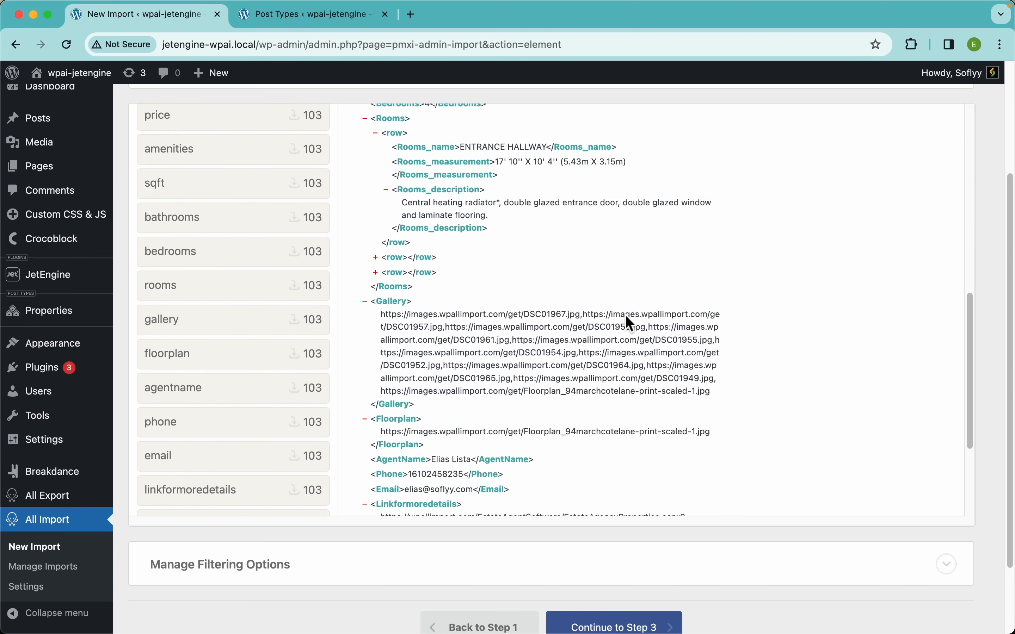
scroll(626, 318, "up", 5)
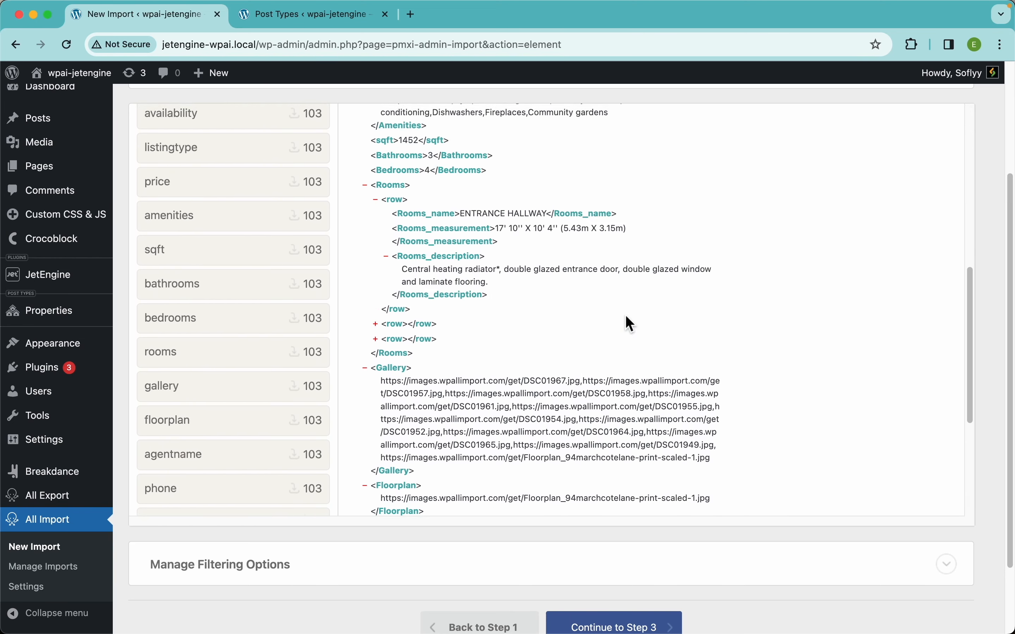
scroll(592, 251, "up", 10)
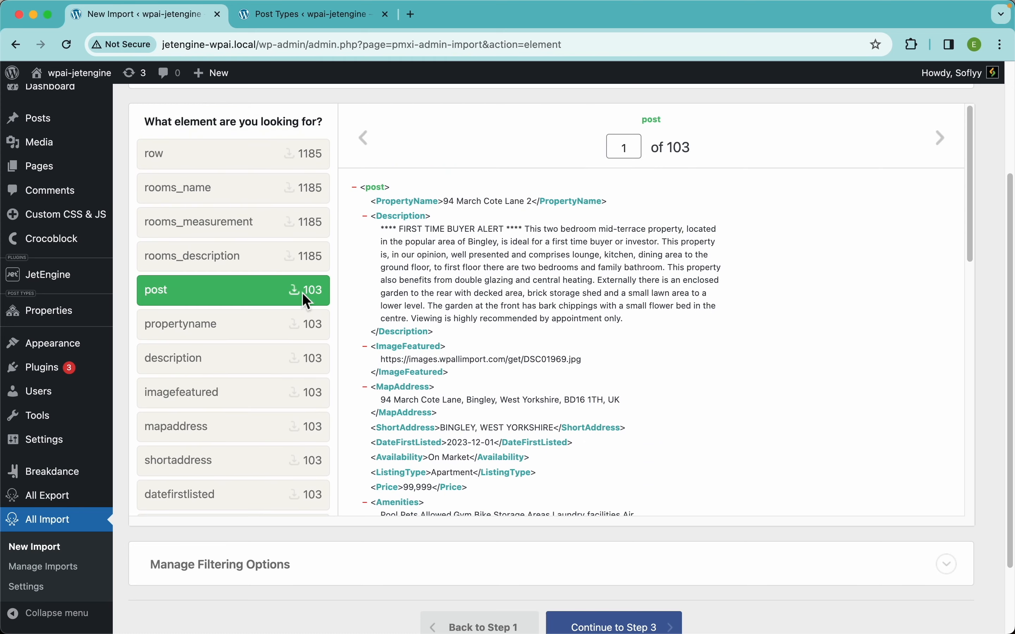
scroll(604, 169, "up", 4)
Continue to the template step and map PropertyName to the title and Description to the content.
left_click(864, 199)
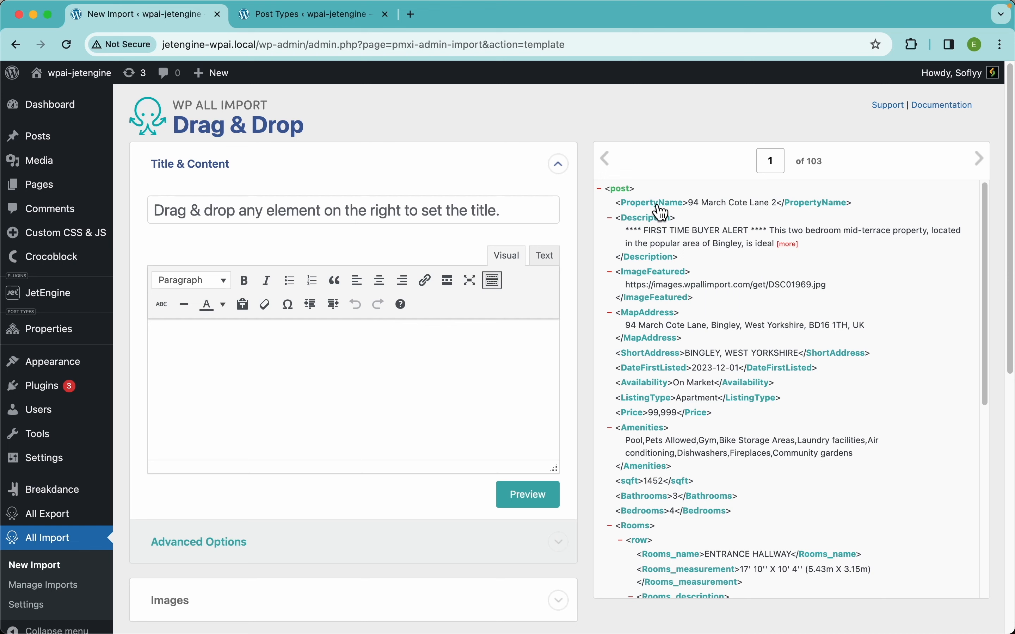
left_click_drag(662, 213, 420, 210)
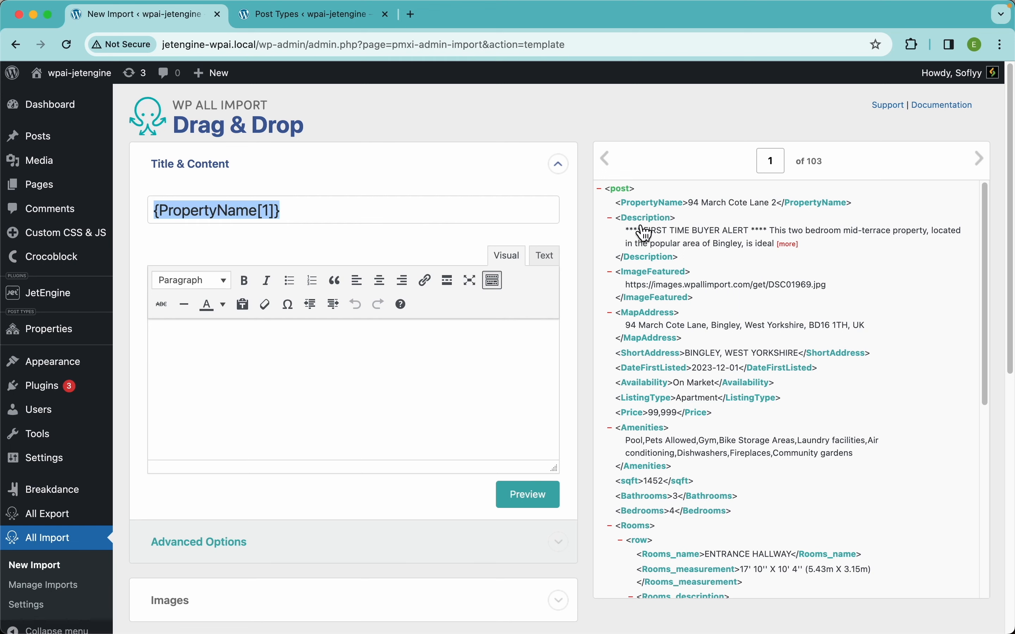
left_click_drag(646, 233, 367, 379)
Expand the Images section and map ImageFeatured into the image URL box.
scroll(469, 376, "down", 10)
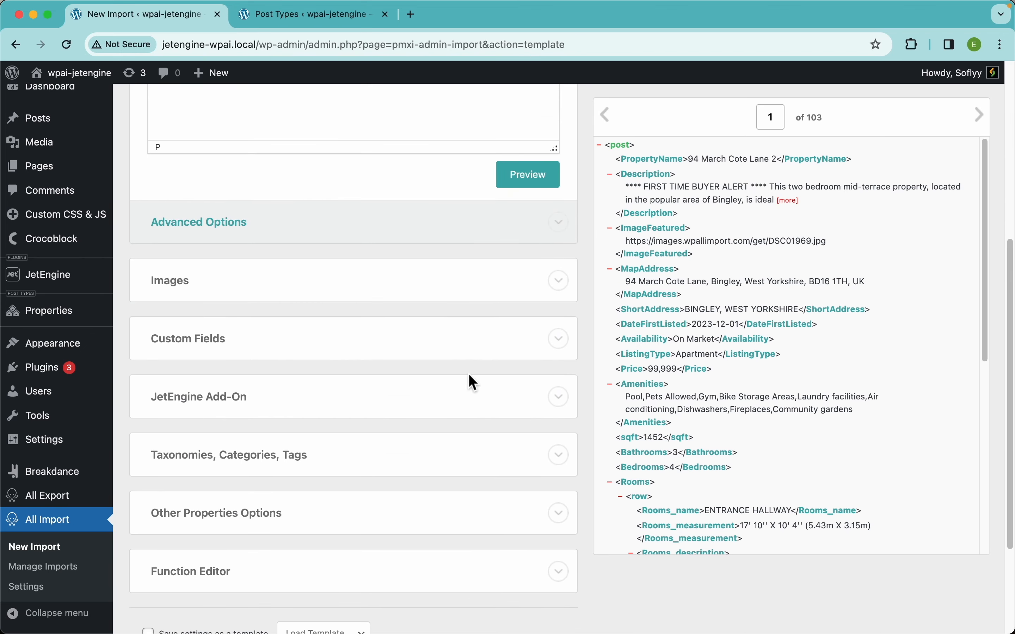
left_click(210, 282)
scroll(295, 335, "down", 3)
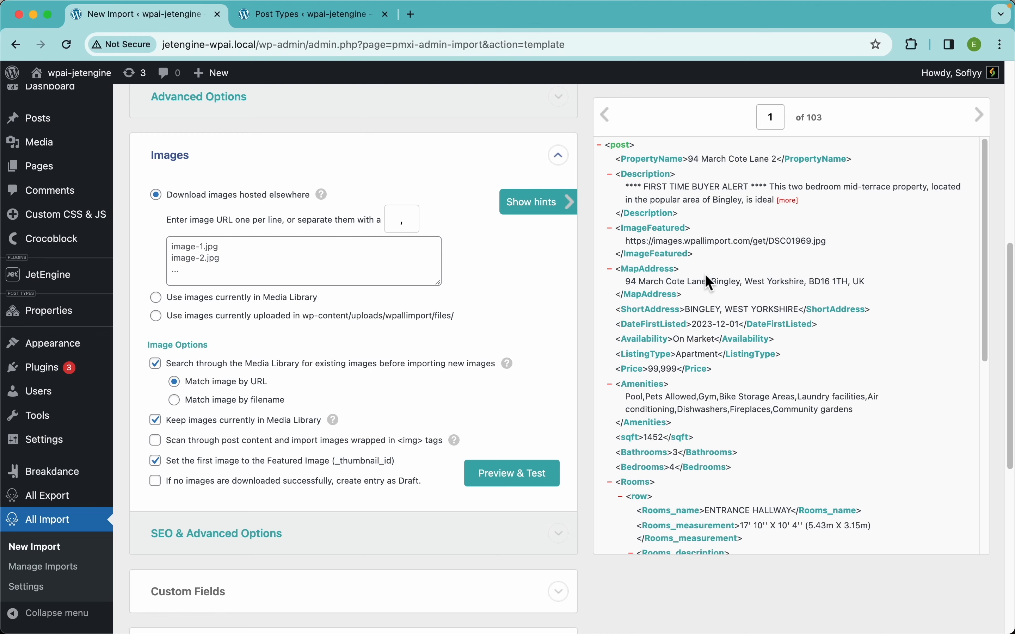
left_click_drag(646, 235, 319, 258)
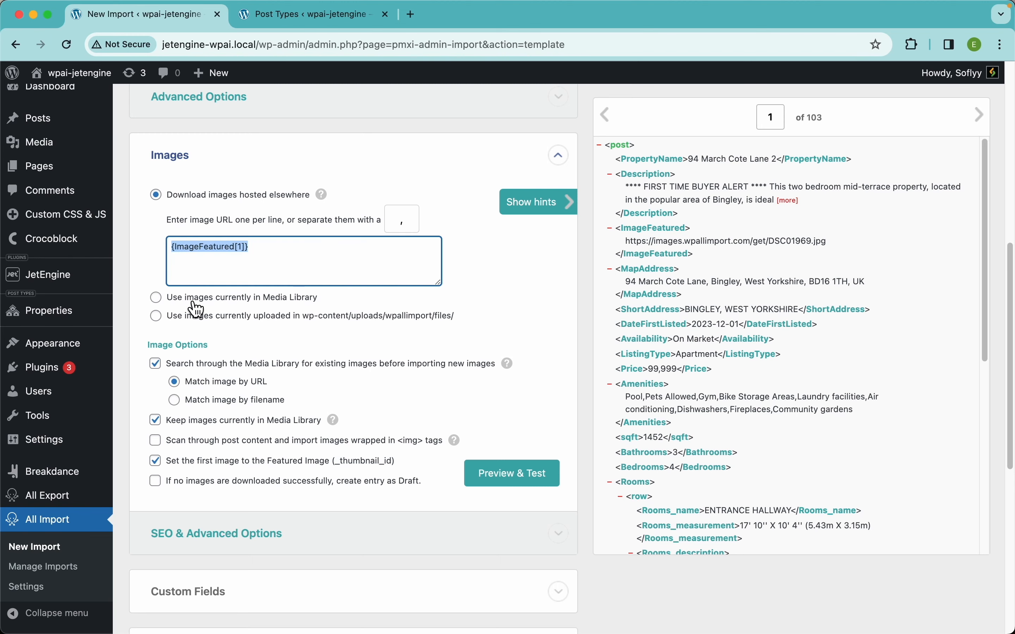
Open a new Properties post in the other tab to inspect its meta field tabs, then return to the import.
scroll(361, 248, "down", 3)
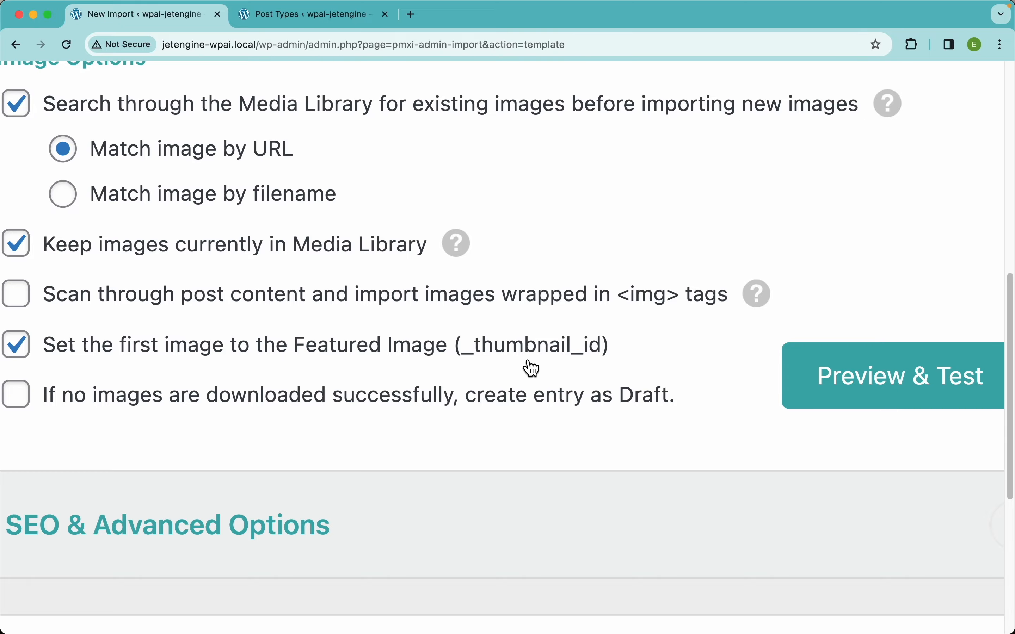
scroll(453, 210, "up", 3)
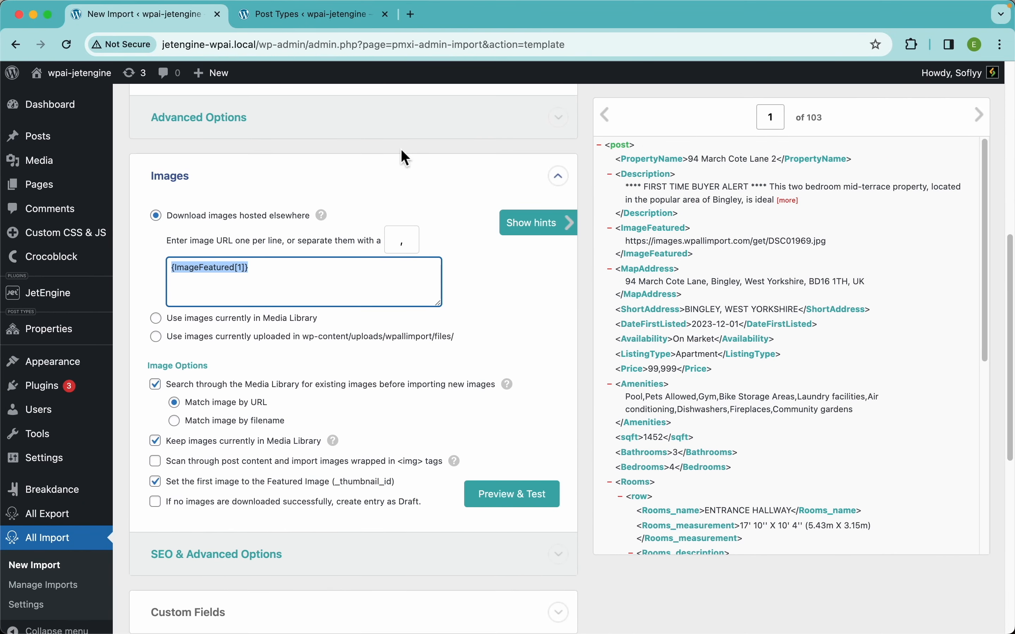
scroll(422, 269, "up", 10)
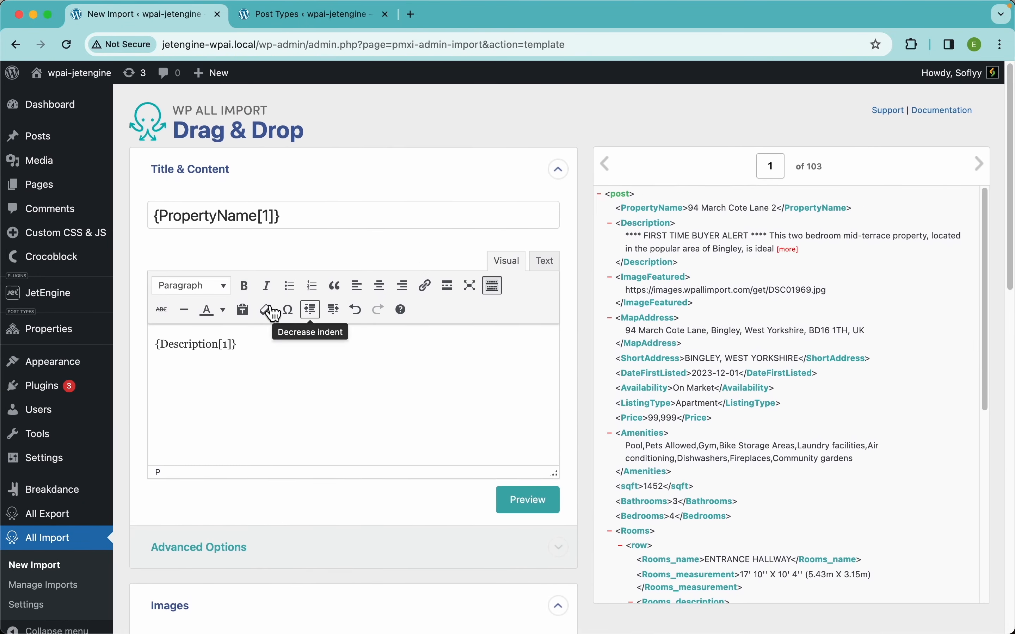
left_click(322, 22)
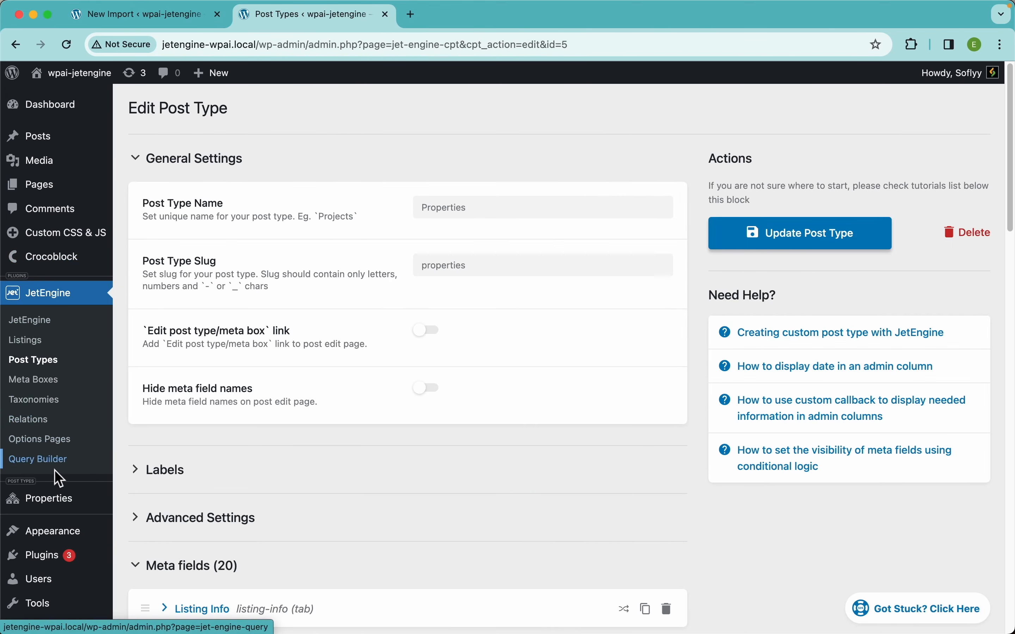
mouse_move(57, 499)
left_click(157, 522)
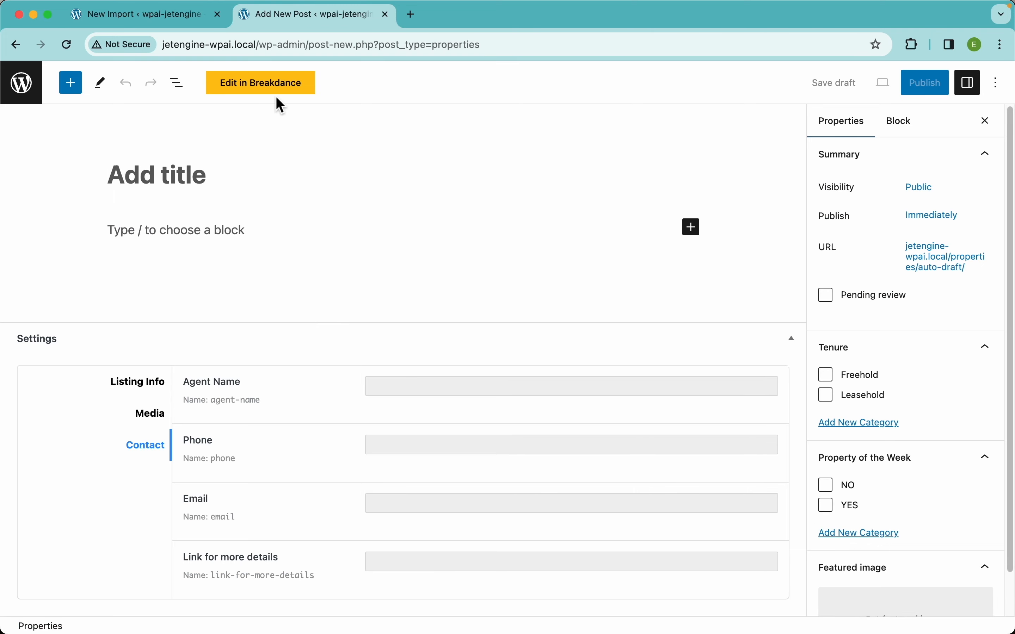
left_click(145, 383)
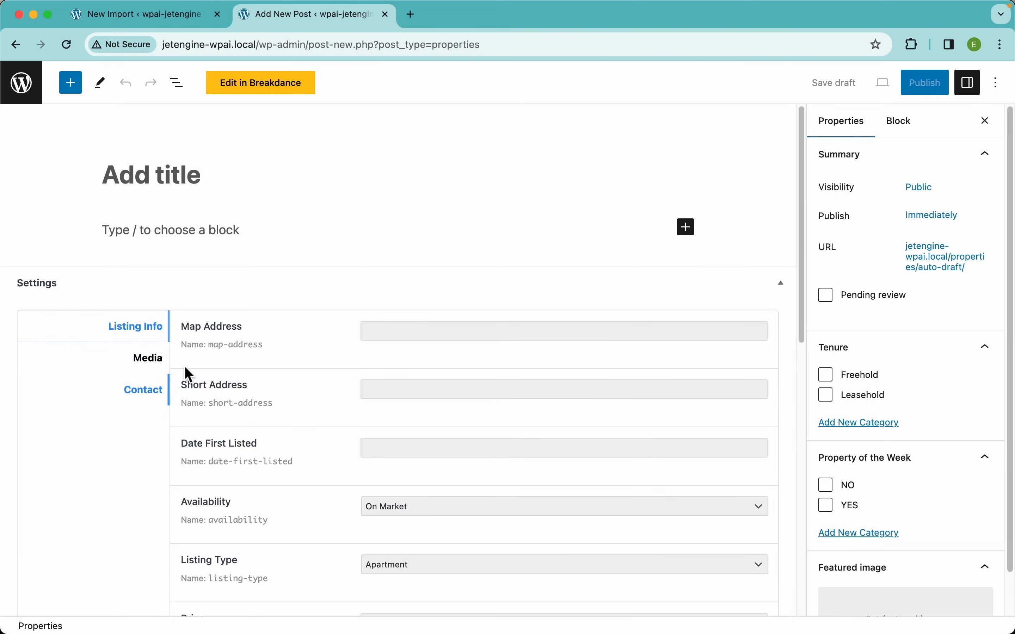
scroll(902, 439, "down", 2)
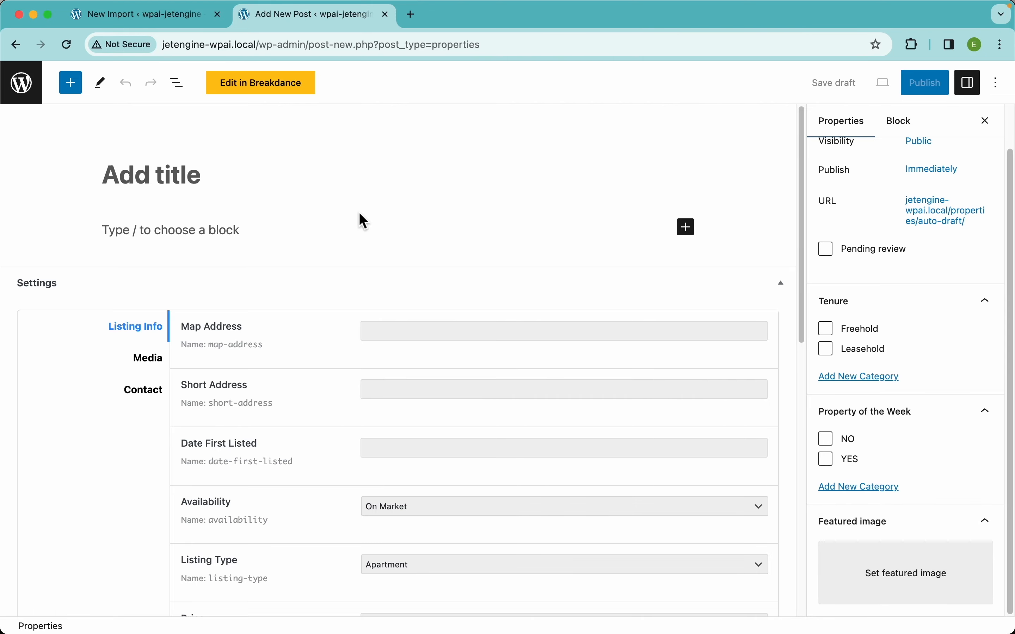
left_click(211, 23)
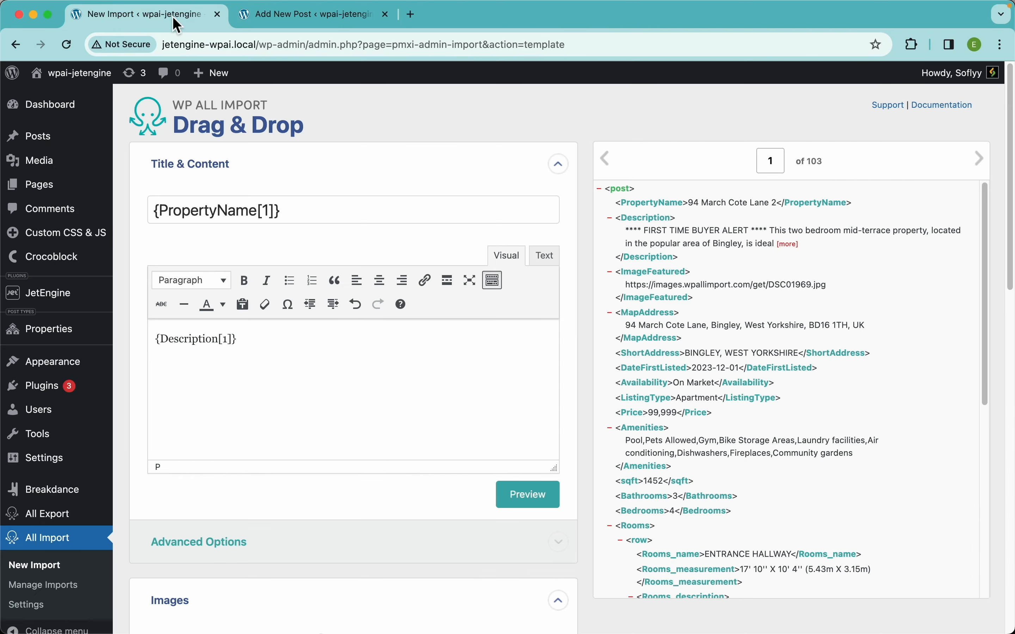
Expand the JetEngine Add-On section and enable the Properties (Post Type) field group.
scroll(376, 335, "down", 15)
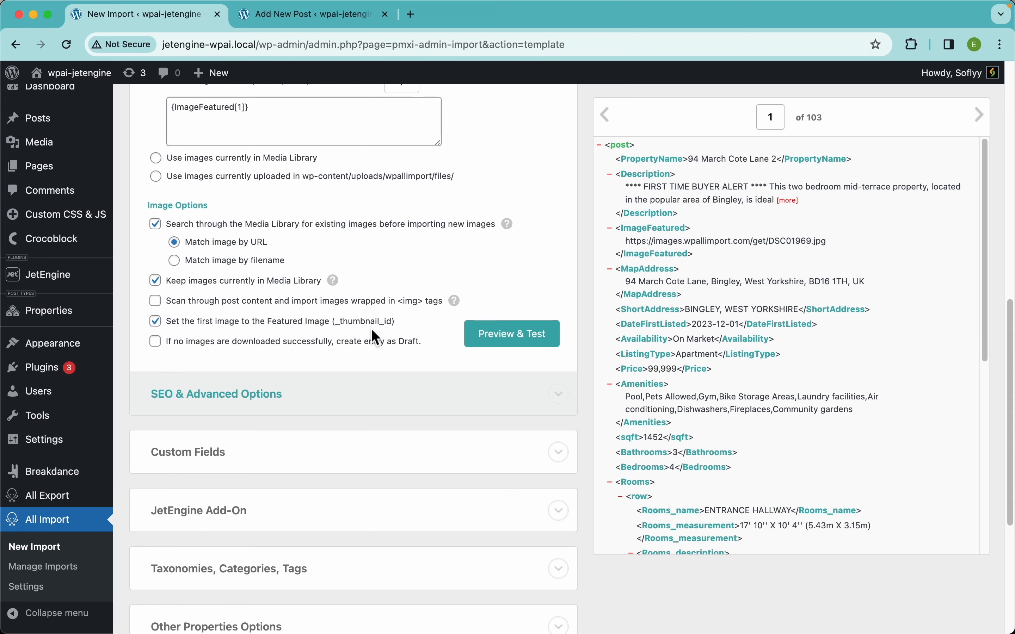
scroll(373, 333, "down", 5)
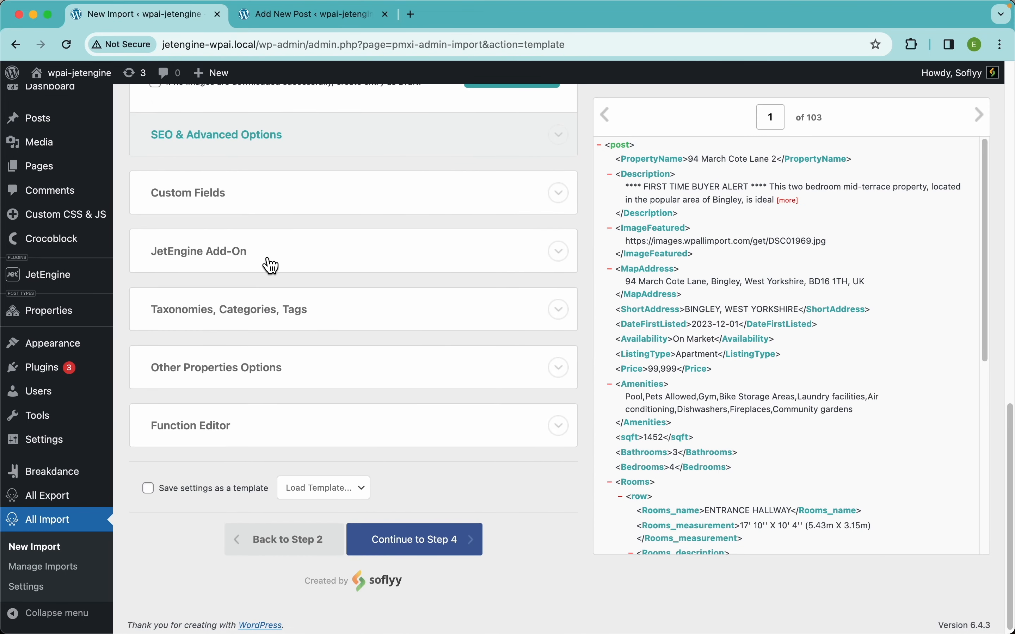
left_click(254, 268)
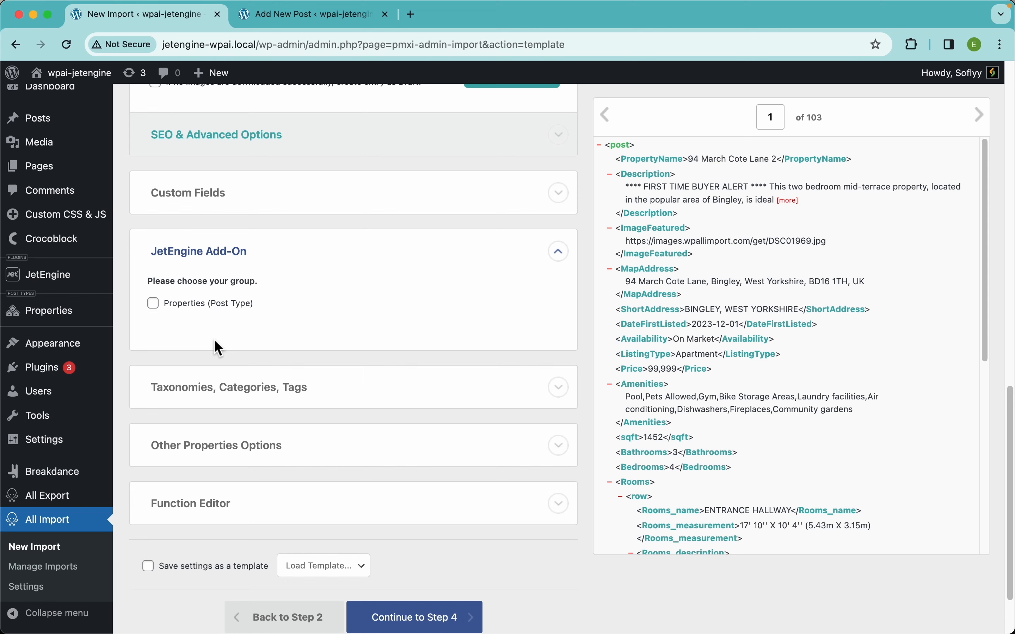
left_click(153, 304)
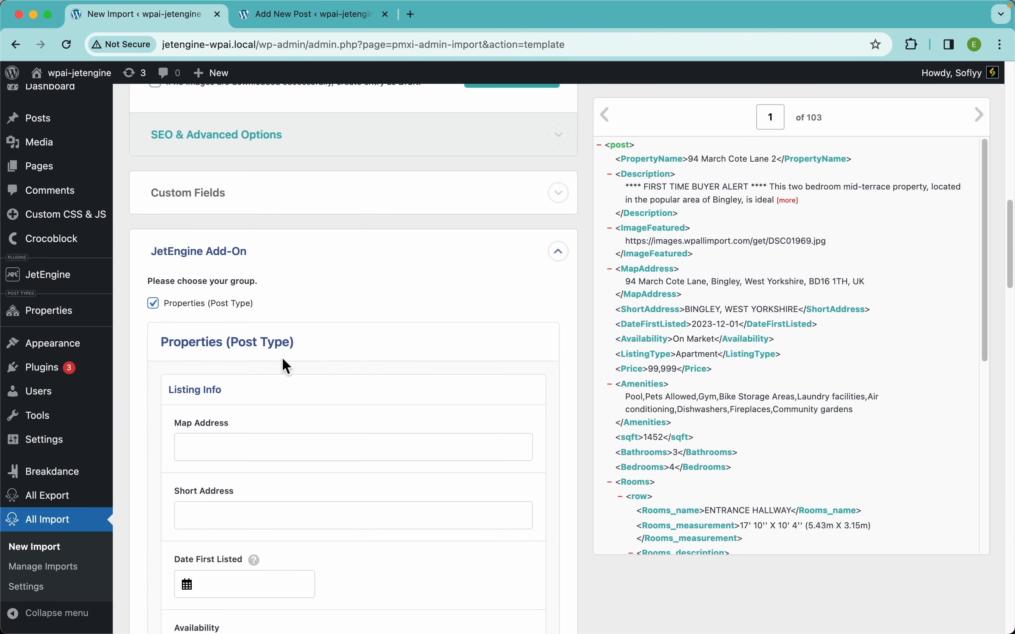
Browse the Properties field mappings and open the Availability value dropdown.
scroll(319, 418, "down", 5)
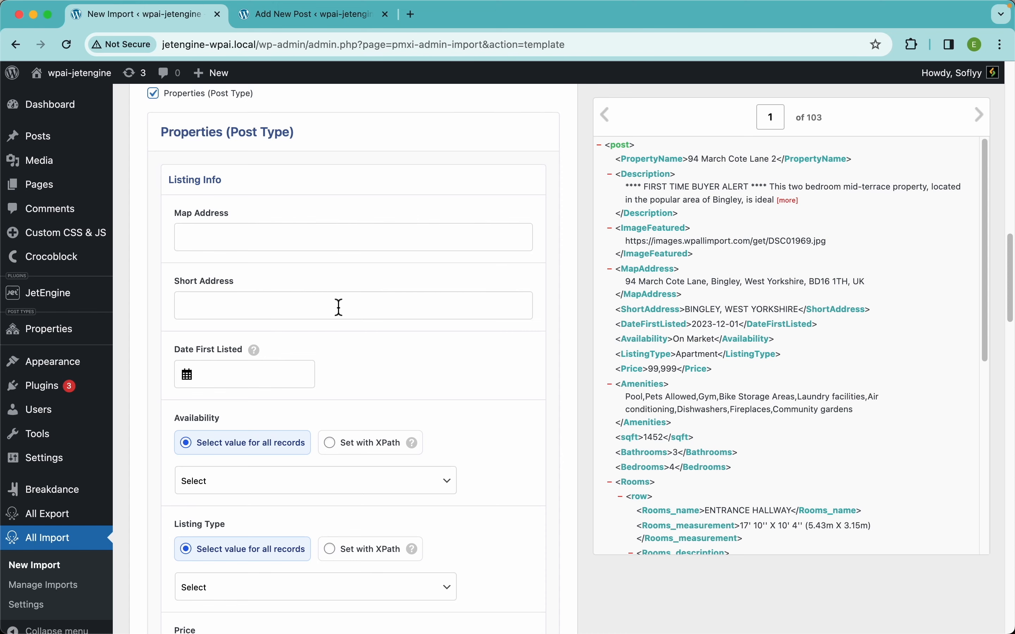
scroll(401, 315, "down", 4)
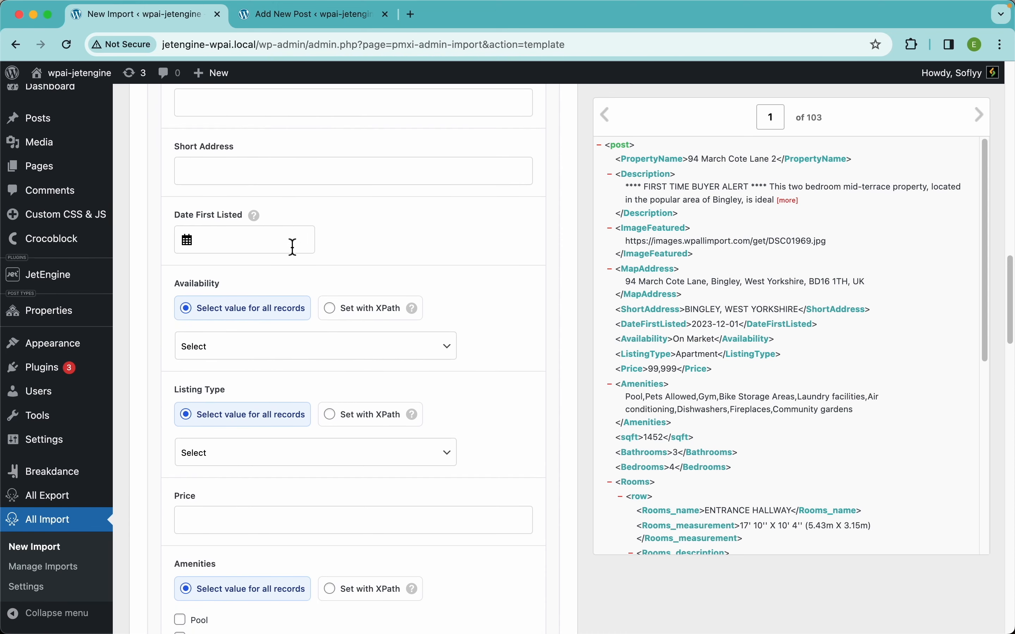
scroll(446, 297, "down", 5)
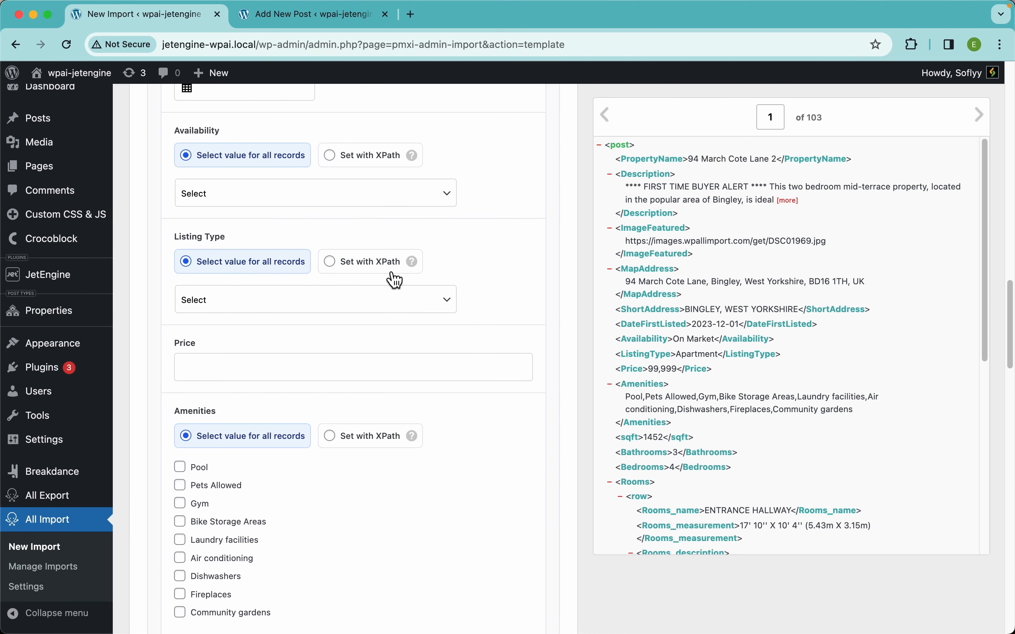
left_click(364, 201)
left_click(356, 240)
scroll(460, 324, "down", 4)
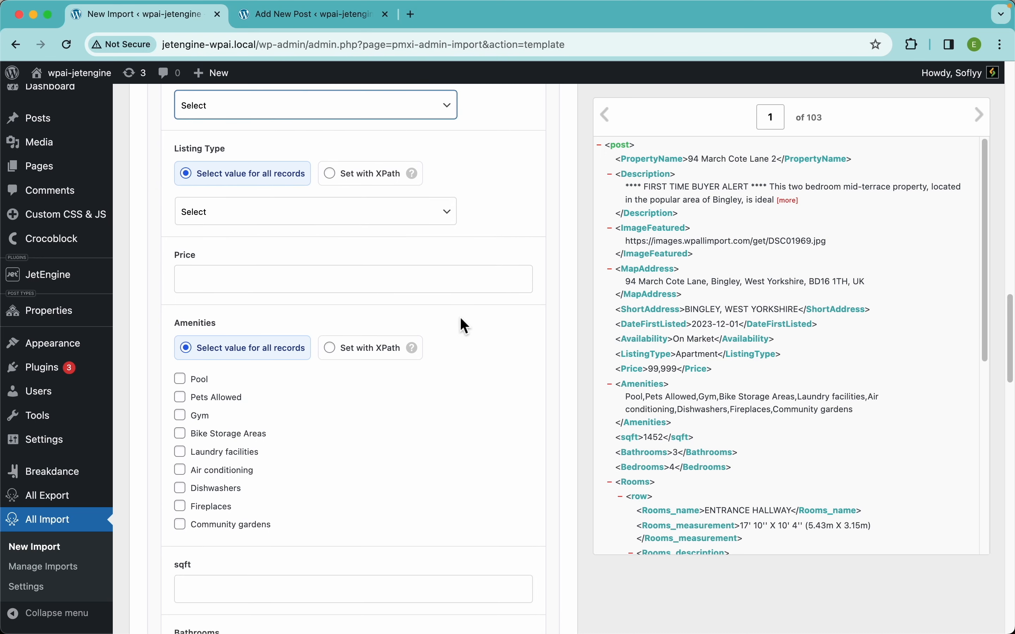
Browse the remaining Properties field mappings and compare them with the Amenities, Bathrooms and Rooms fields in the post editor tab.
scroll(449, 260, "down", 3)
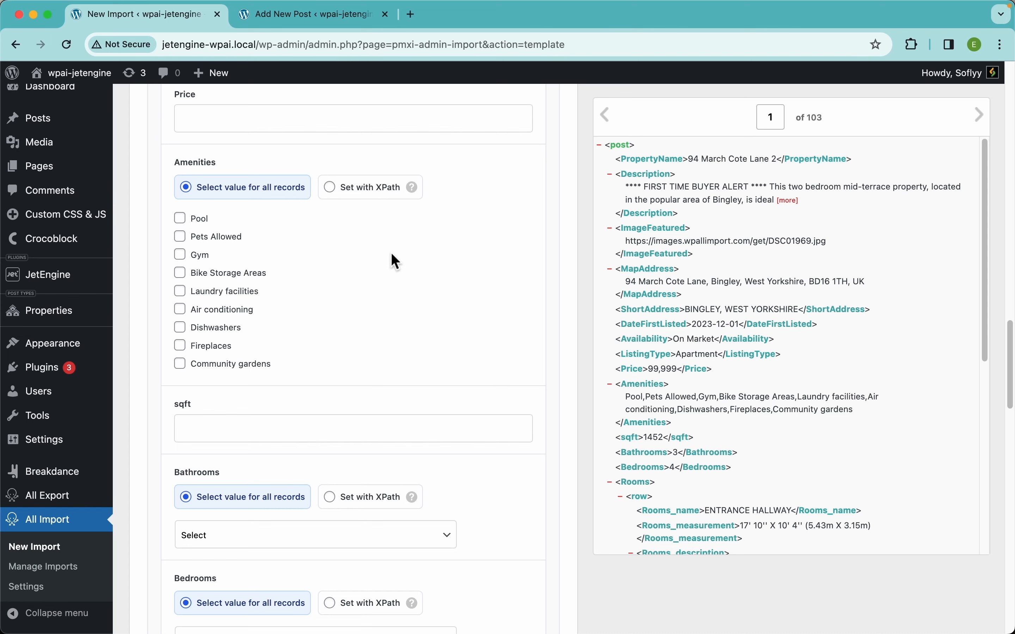
scroll(395, 260, "down", 5)
scroll(480, 272, "down", 3)
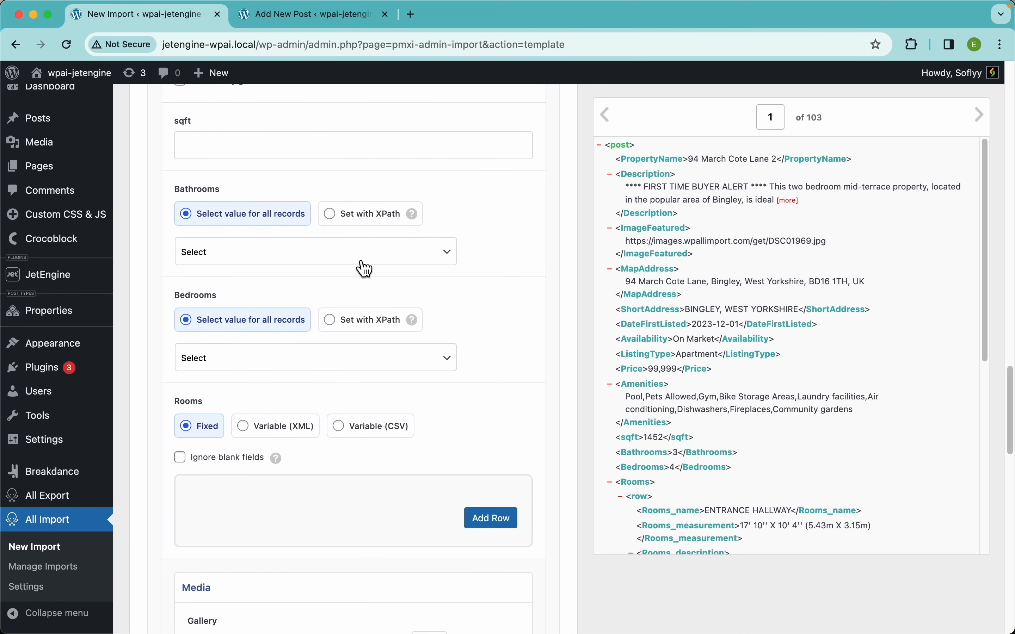
left_click(355, 258)
left_click(483, 257)
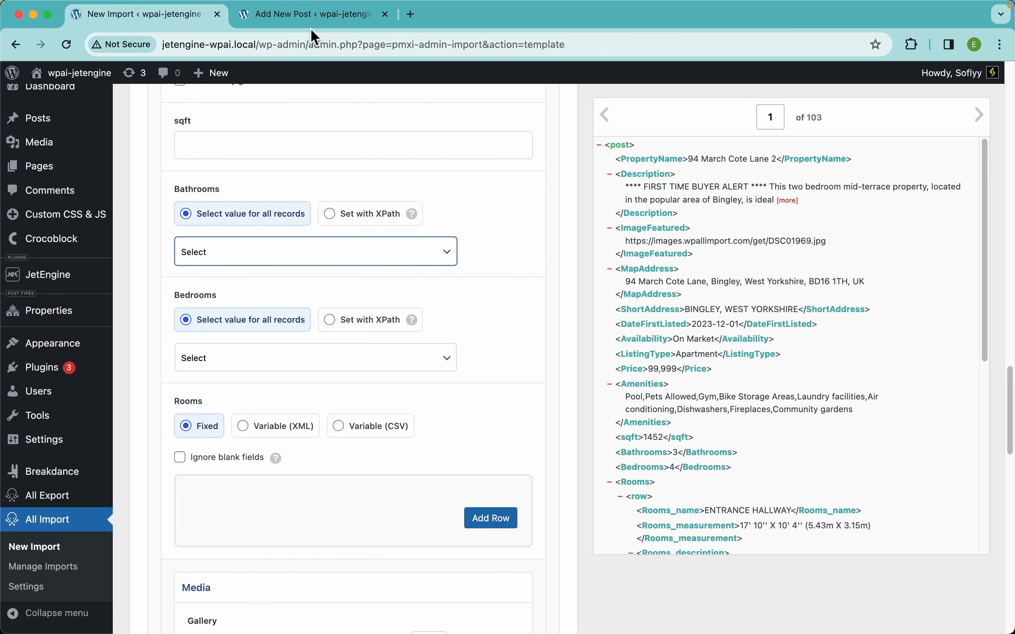
left_click(314, 17)
scroll(480, 488, "down", 15)
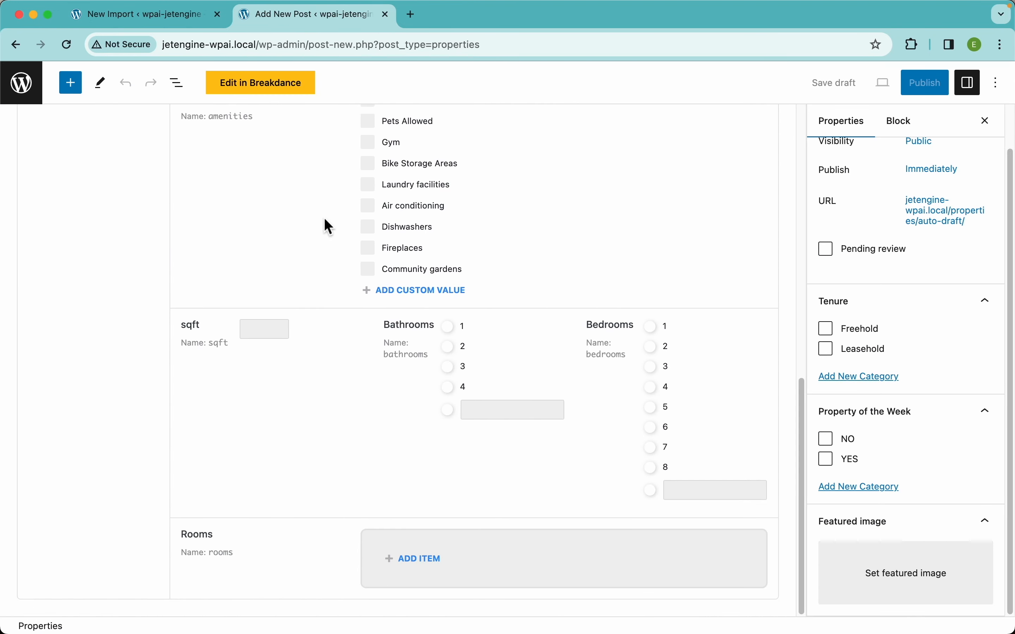
left_click(163, 15)
Set the Rooms field's import mode to Variable (XML).
scroll(388, 419, "down", 5)
scroll(384, 419, "up", 2)
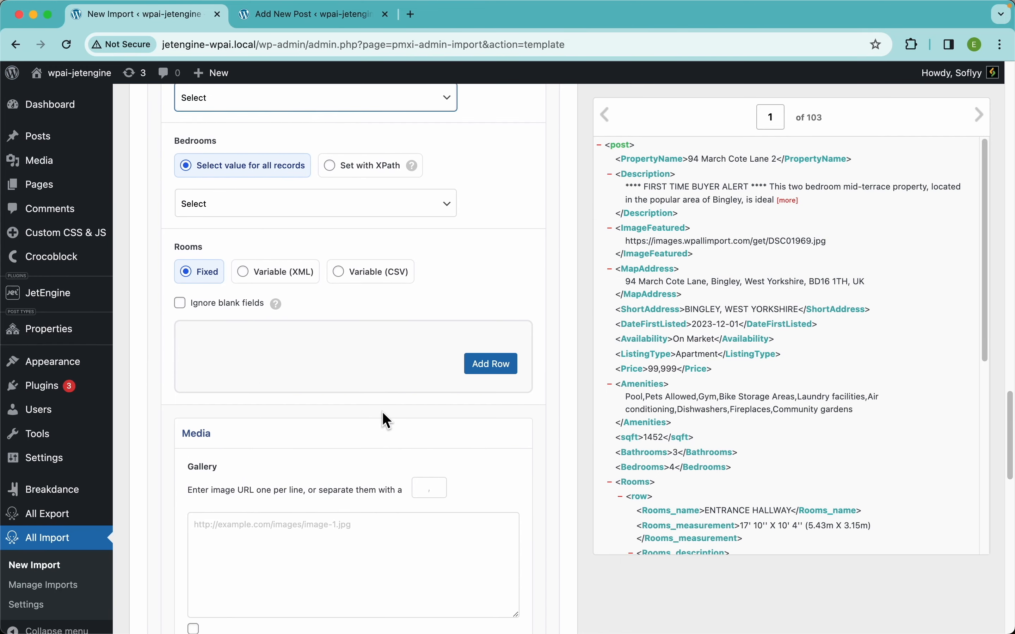
left_click(288, 277)
Inspect the Rooms repeater items and the Media and Contact tabs of the new Properties post, then return to the import.
left_click(319, 17)
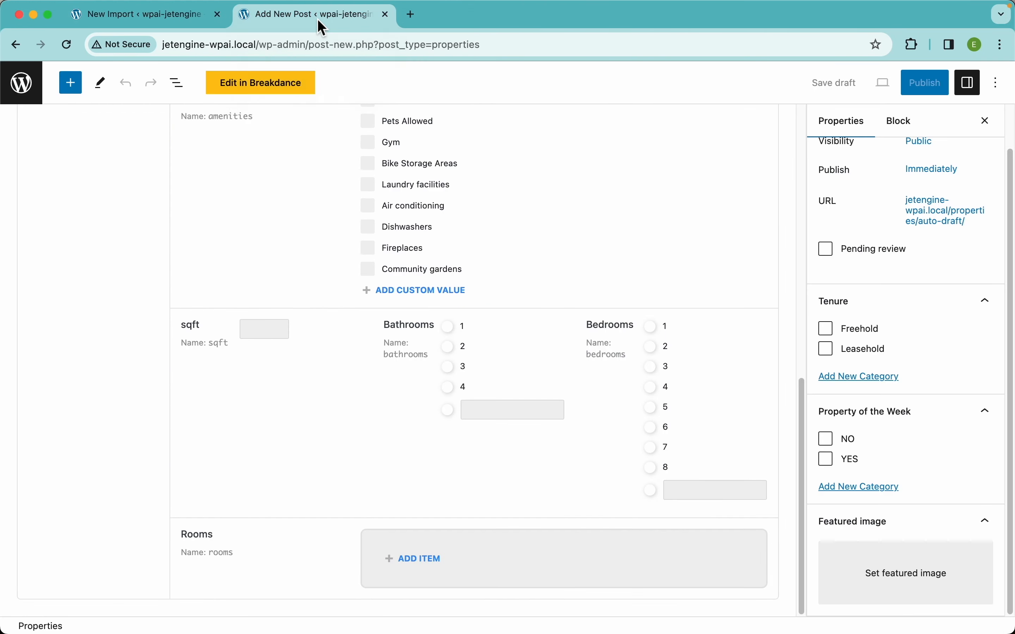
left_click(436, 562)
scroll(473, 565, "down", 5)
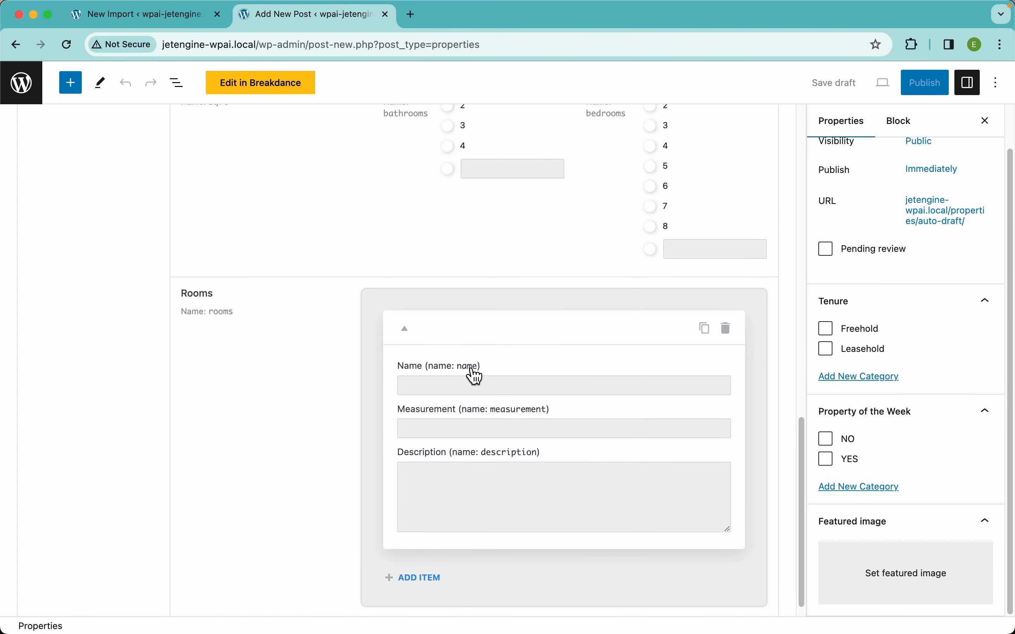
scroll(541, 366, "down", 1)
left_click(420, 560)
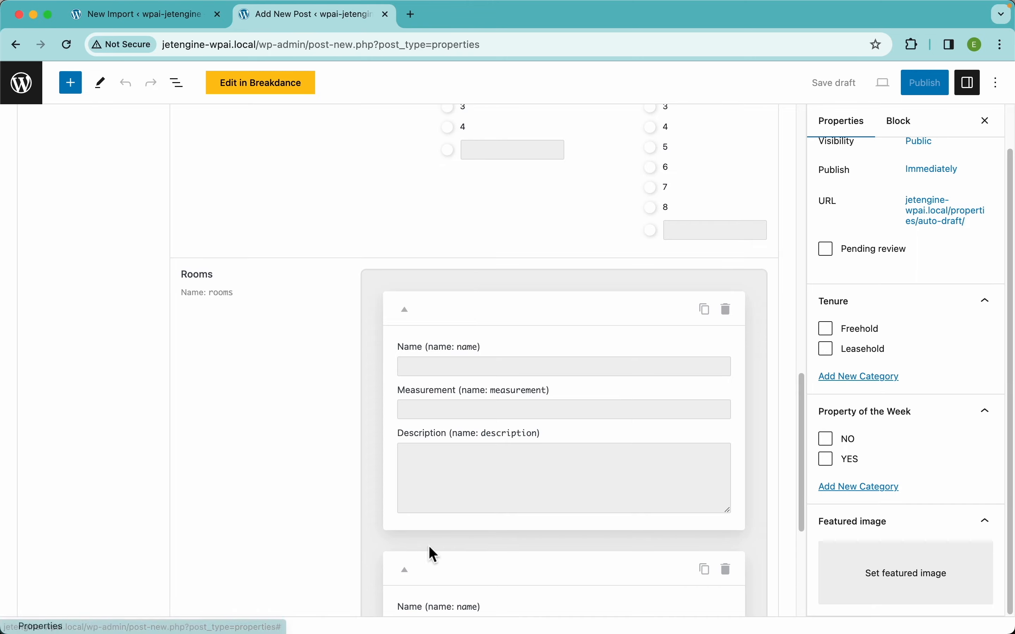
scroll(462, 541, "down", 5)
left_click(415, 562)
scroll(503, 540, "down", 5)
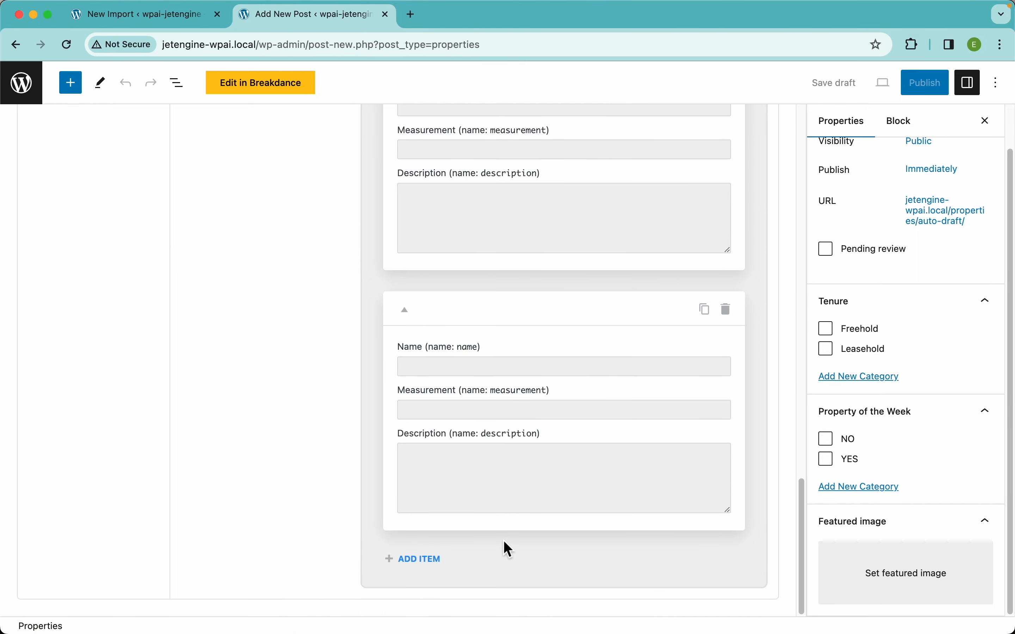
scroll(245, 254, "up", 15)
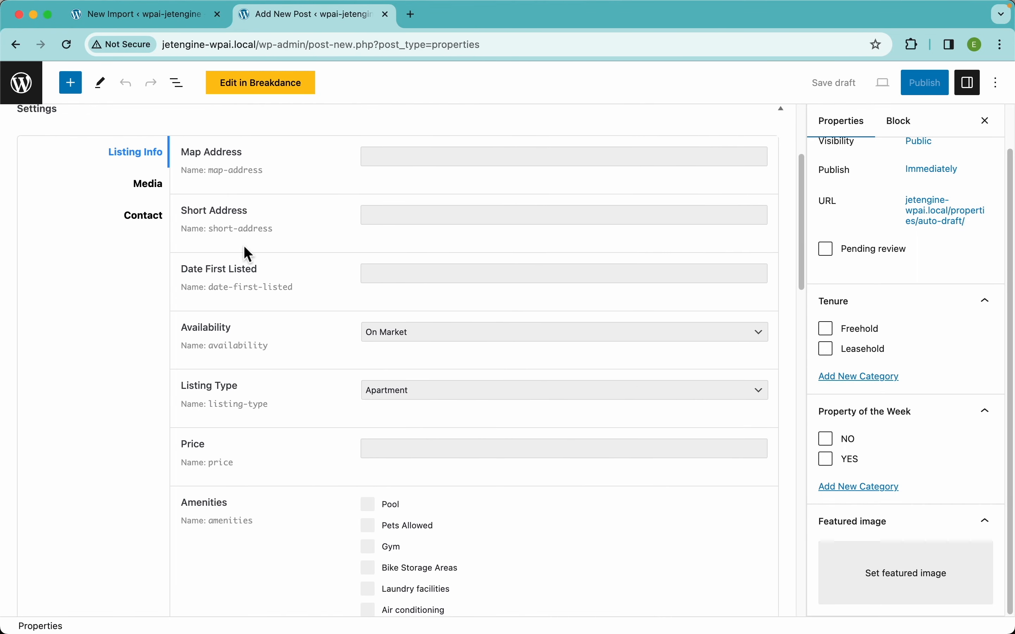
left_click(155, 358)
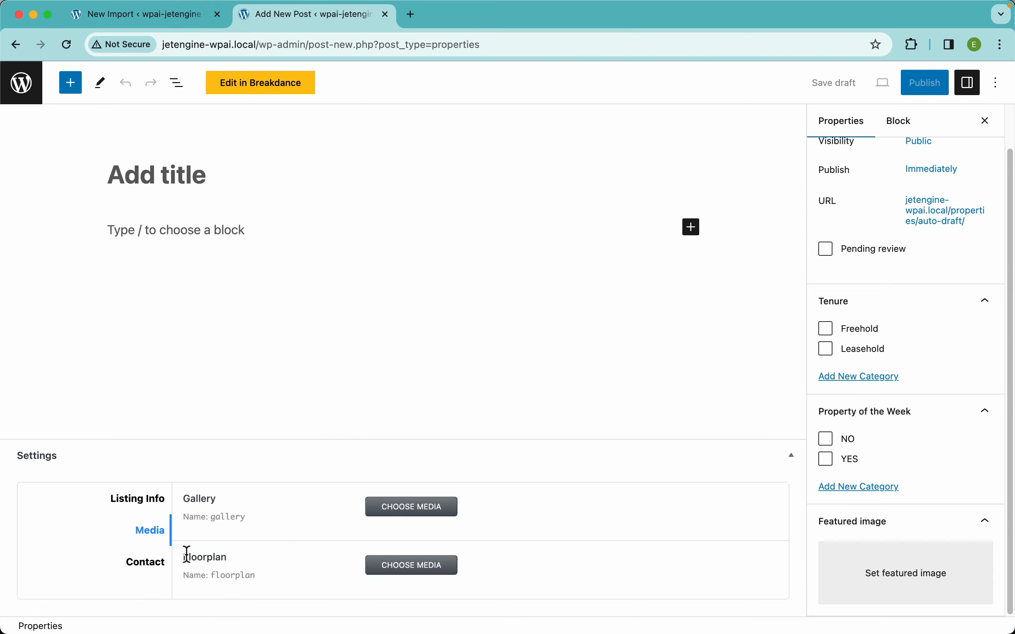
left_click(148, 563)
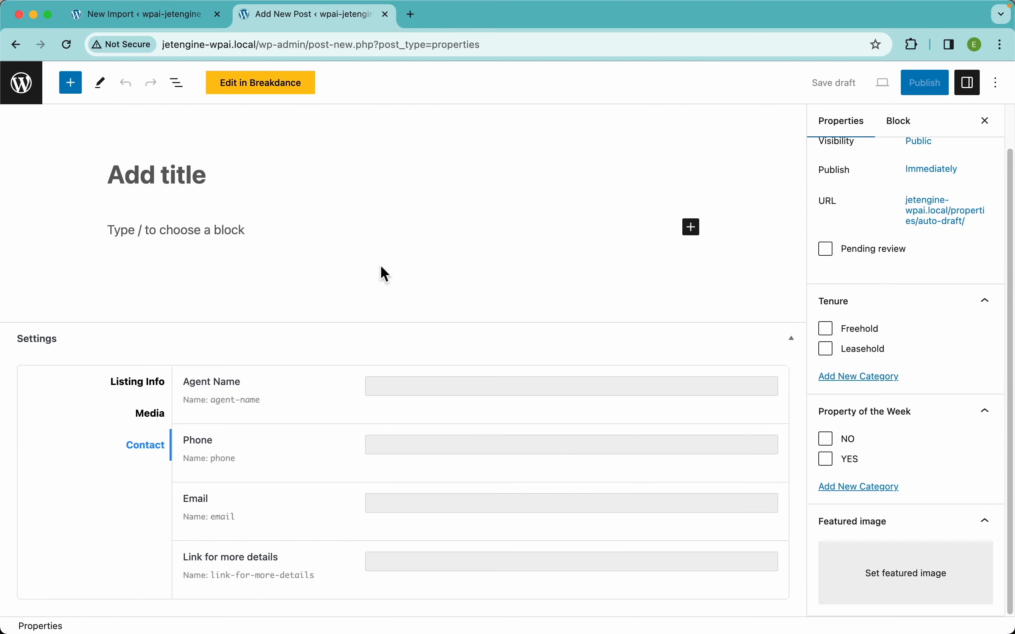
left_click(163, 22)
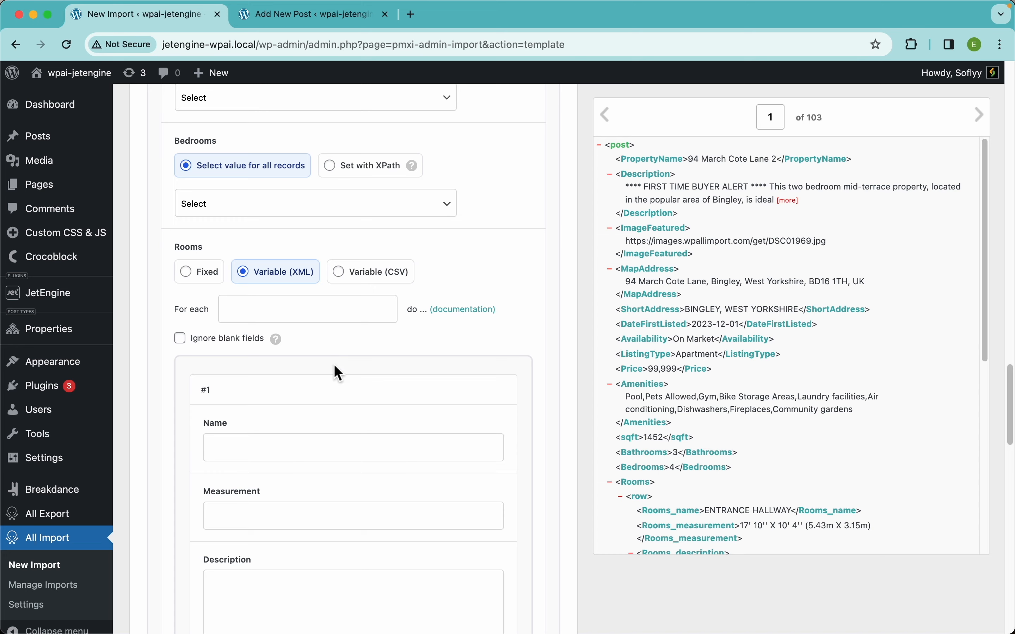
Map the MapAddress and ShortAddress elements into the Map Address and Short Address fields.
scroll(335, 366, "down", 10)
scroll(322, 329, "down", 8)
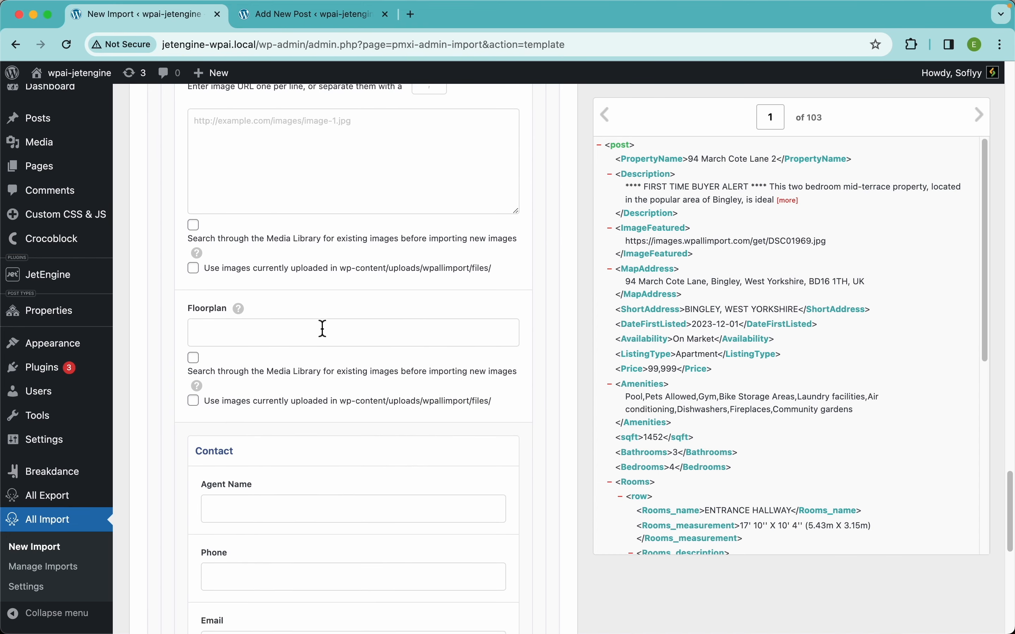
scroll(389, 406, "up", 15)
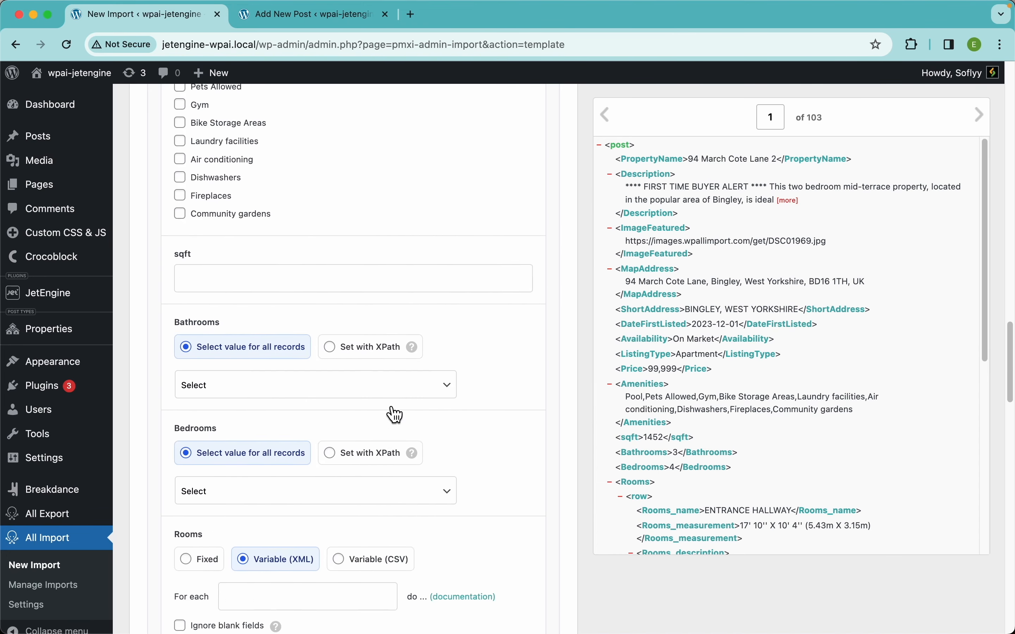
scroll(388, 407, "up", 5)
scroll(388, 406, "down", 3)
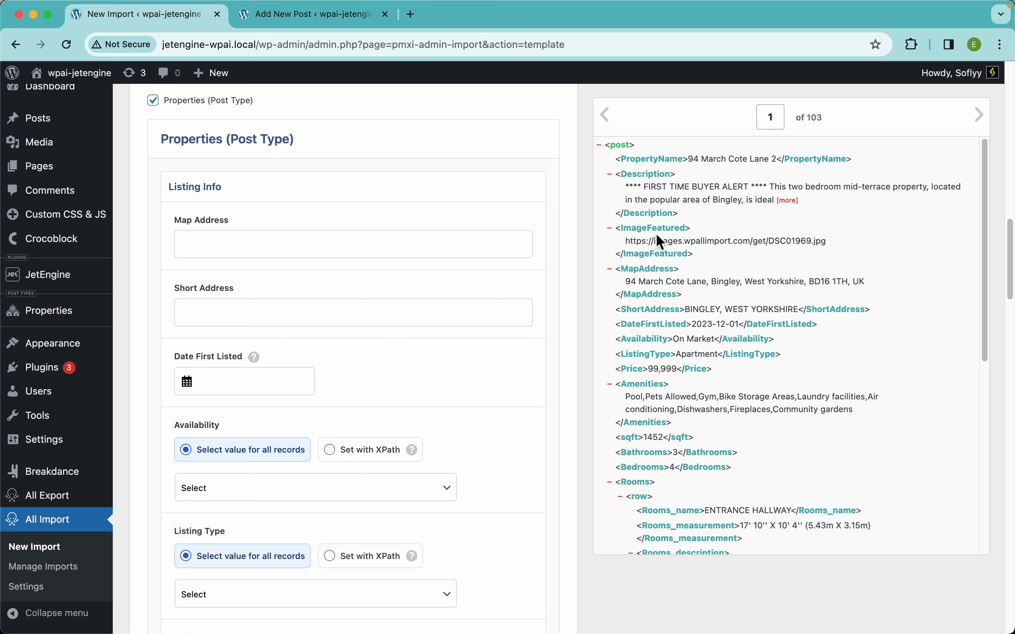
left_click_drag(640, 264, 332, 245)
left_click_drag(648, 309, 372, 307)
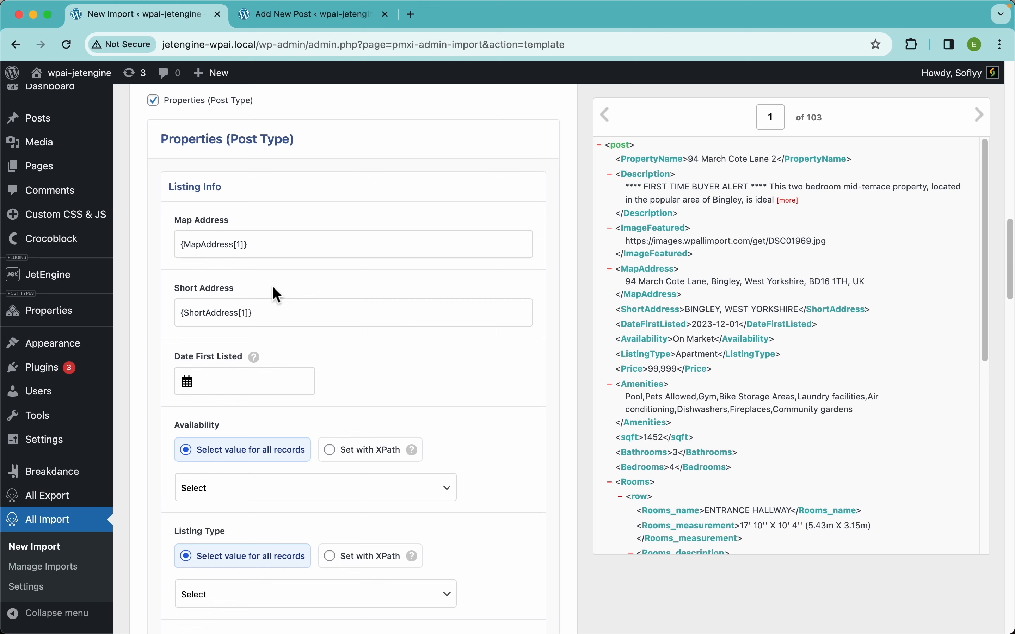
scroll(389, 363, "down", 5)
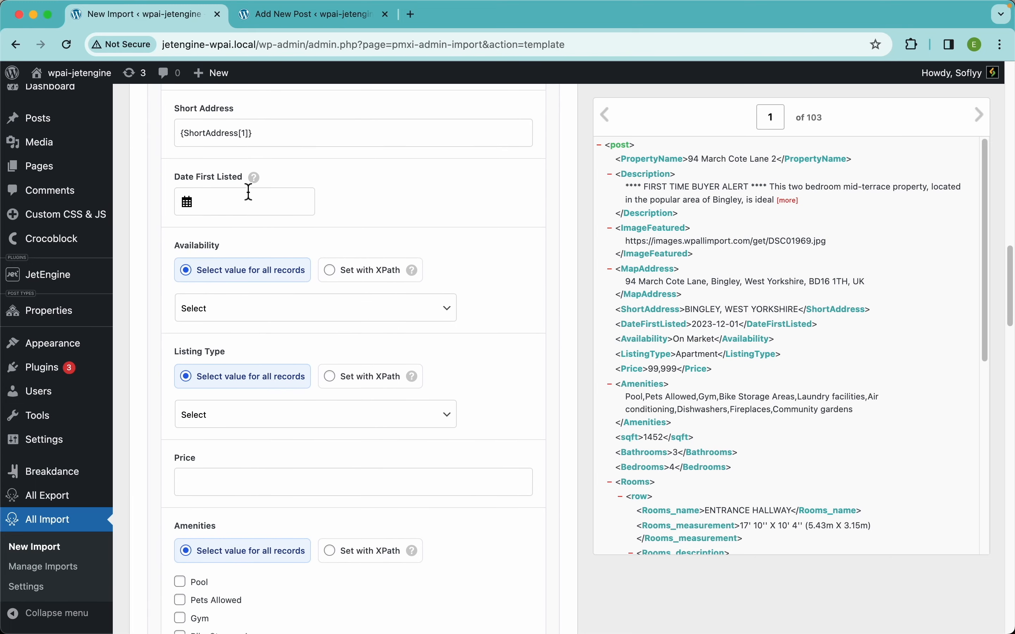
left_click(247, 200)
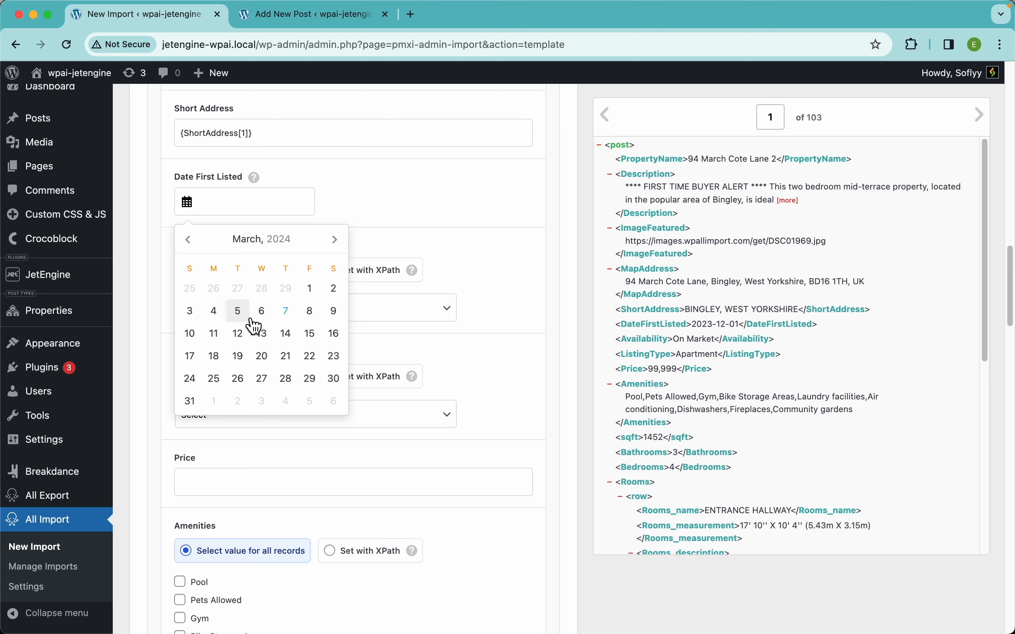
left_click(217, 339)
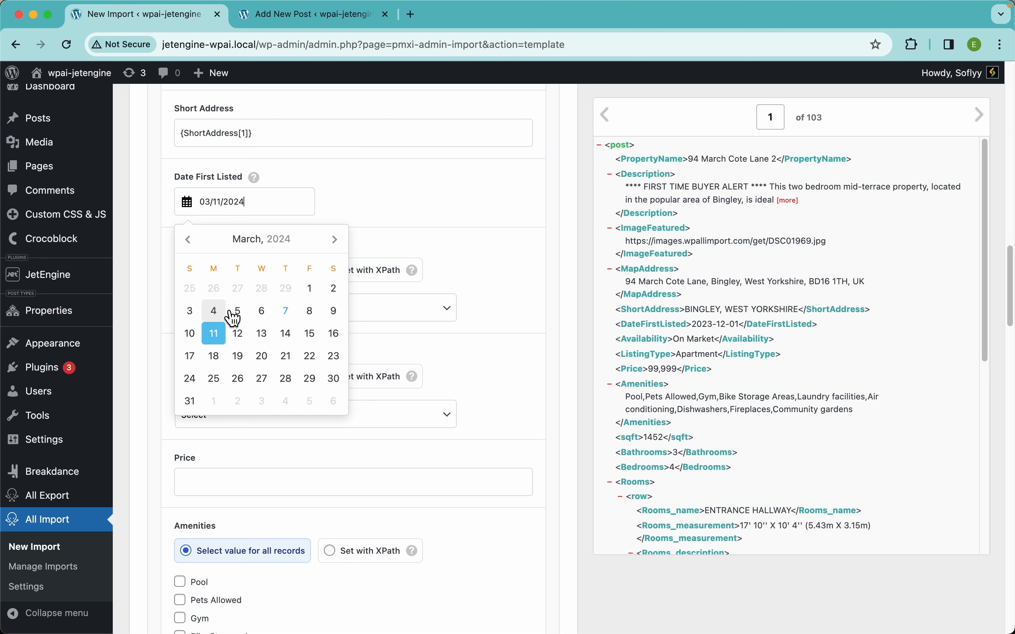
left_click(326, 200)
left_click(269, 204)
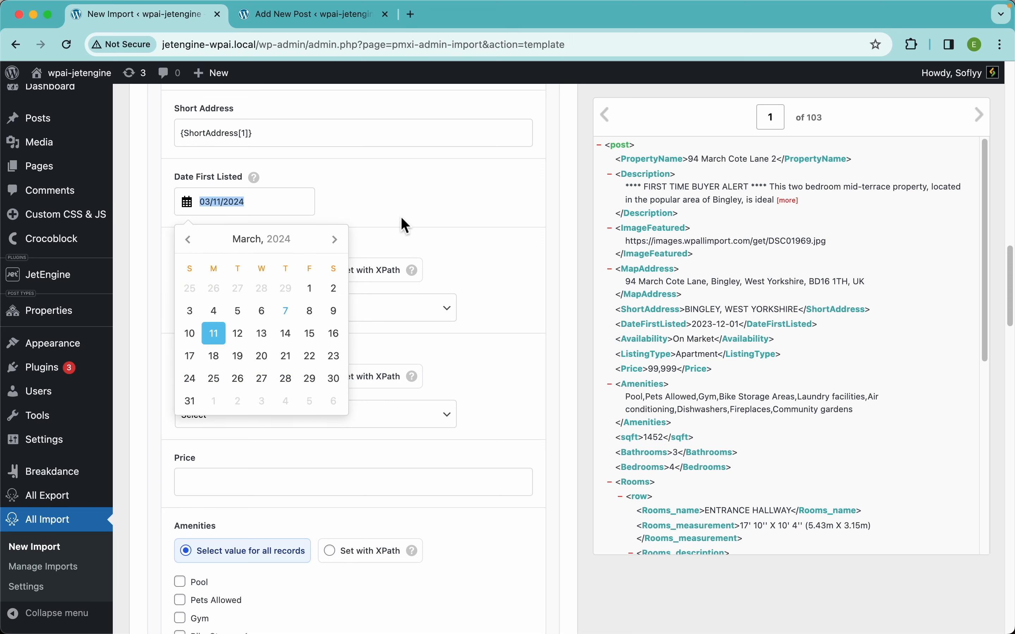
key("BackSpace")
Map the DateFirstListed element into the Date First Listed field.
left_click(656, 325)
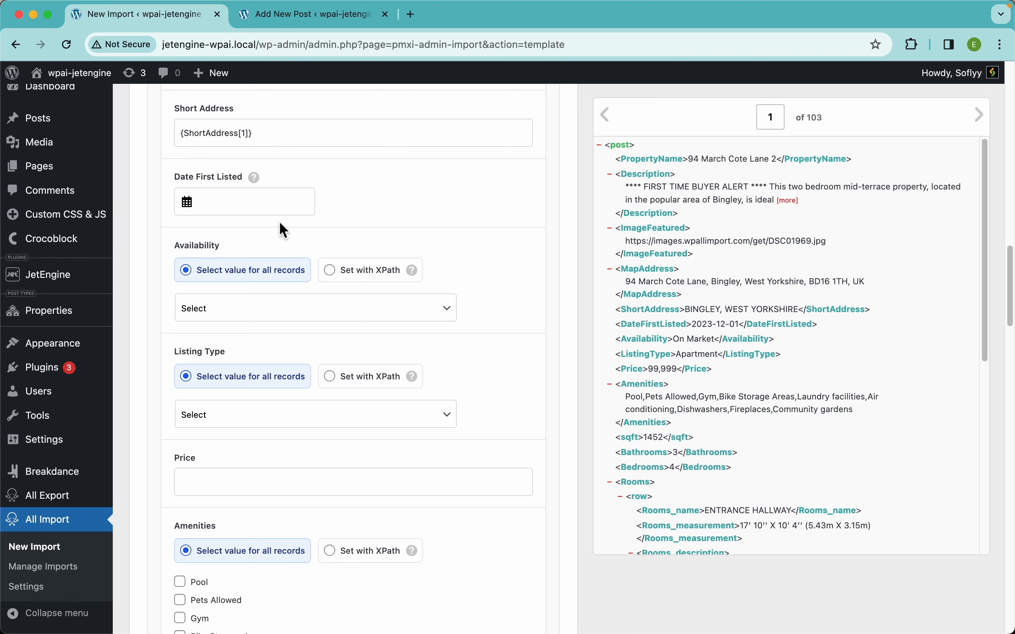
left_click_drag(271, 206, 264, 209)
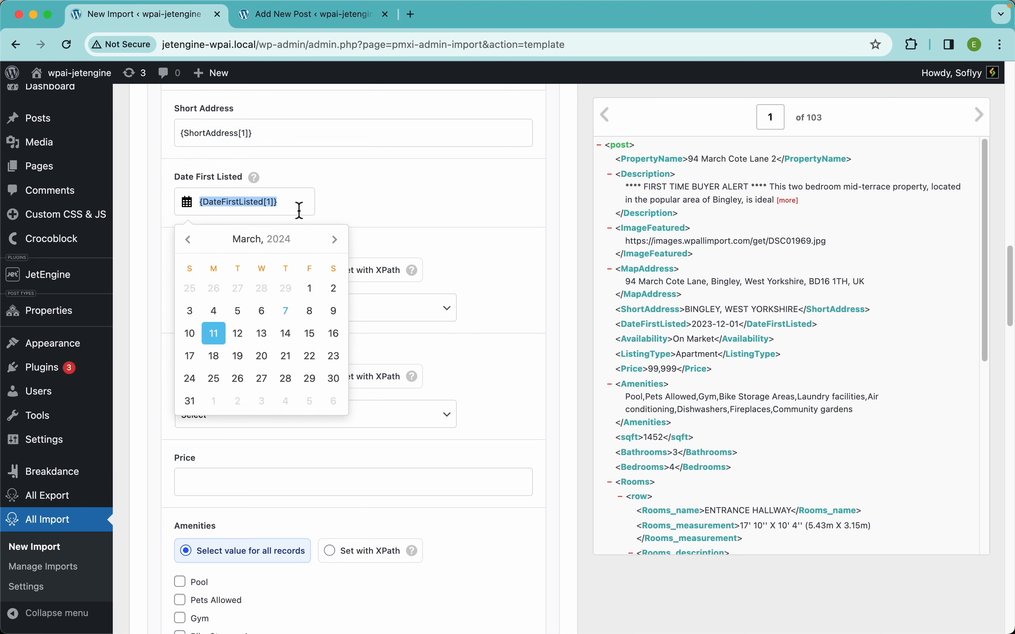
left_click(352, 183)
mouse_move(261, 188)
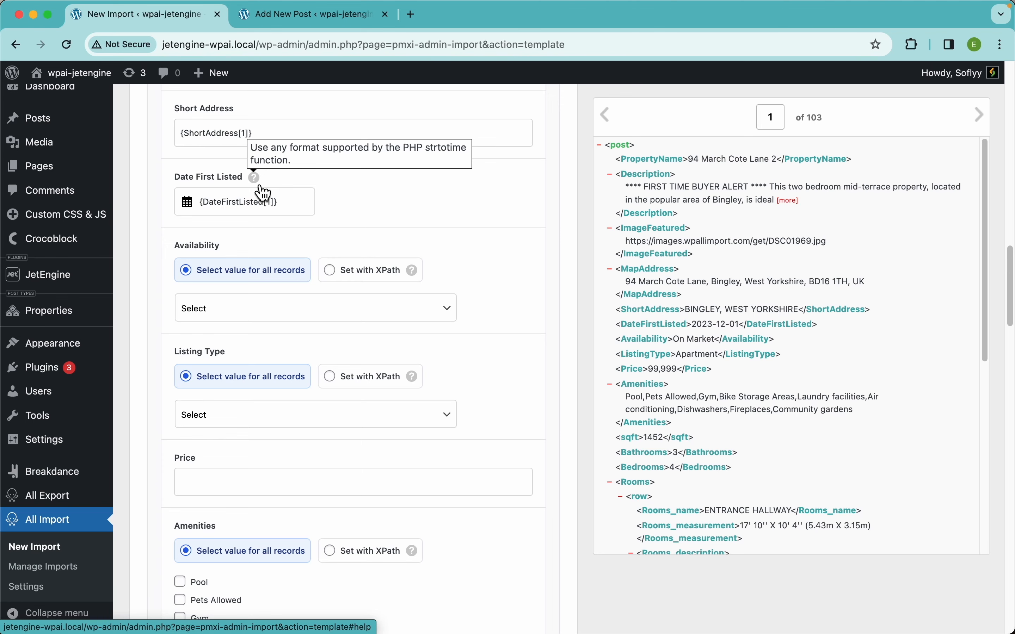
Switch Availability to Set with XPath and map the Availability element into it.
scroll(489, 333, "down", 3)
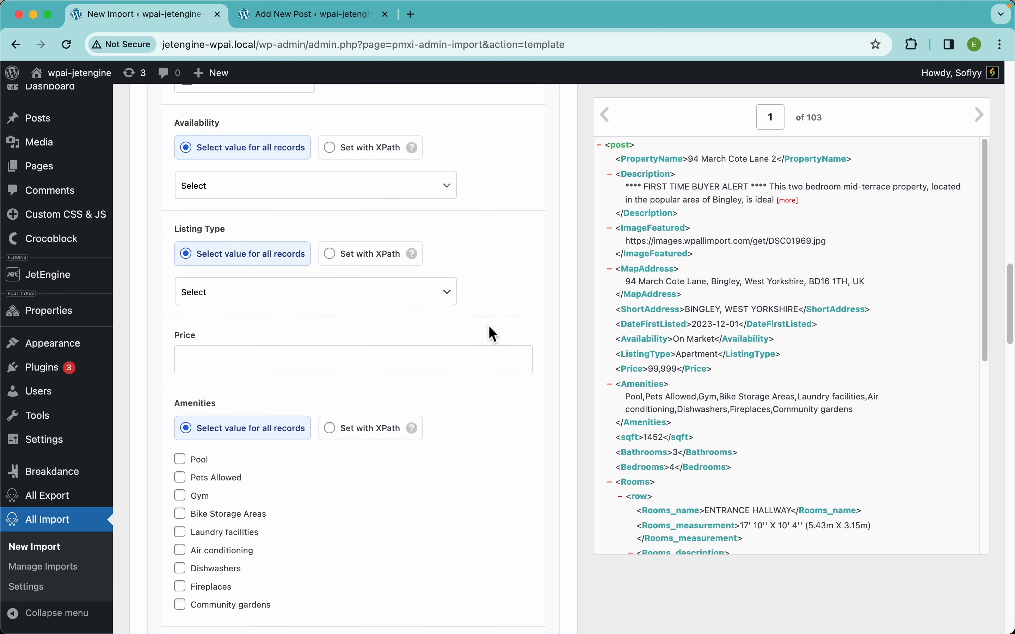
left_click(371, 151)
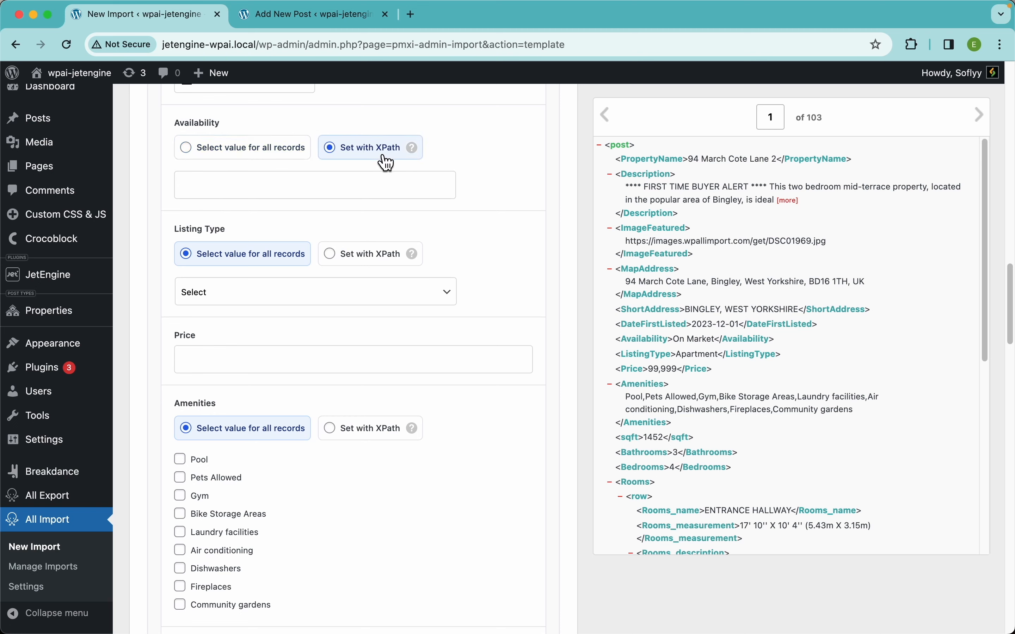
left_click(259, 159)
left_click(263, 194)
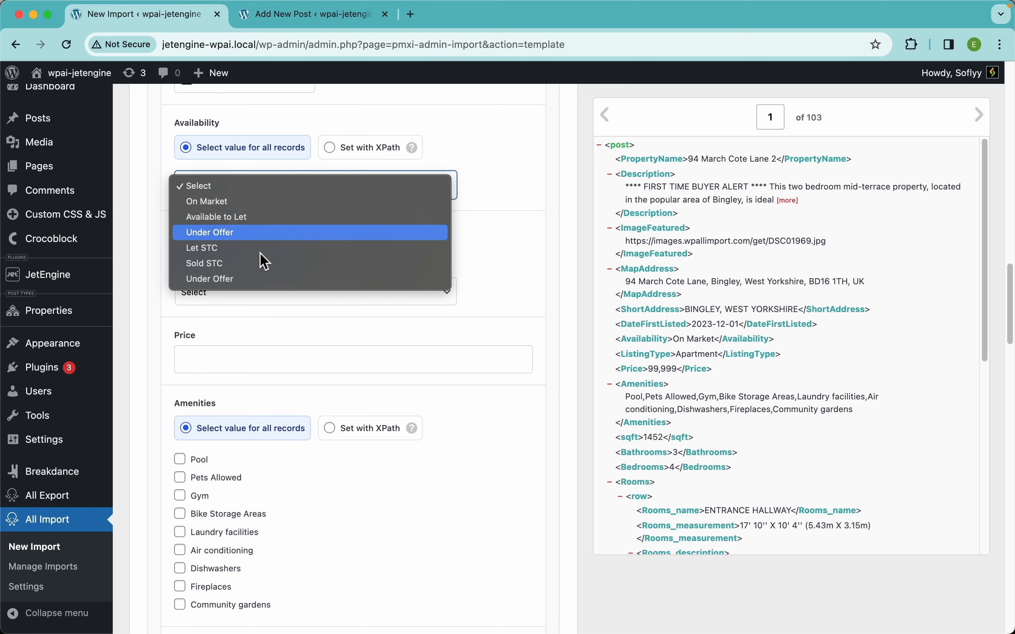
left_click(477, 189)
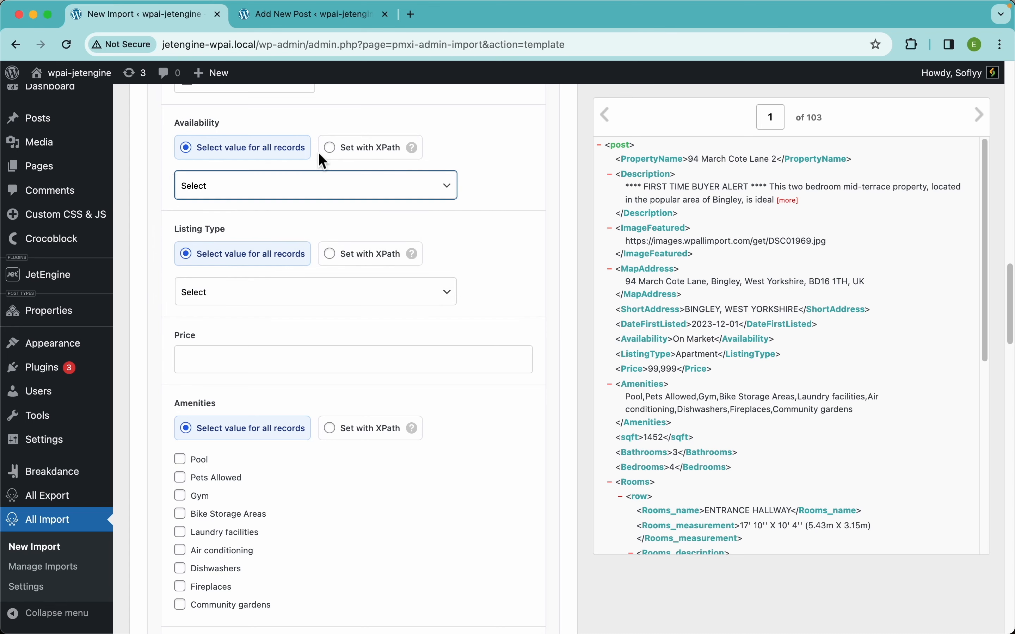
scroll(316, 154, "up", 3)
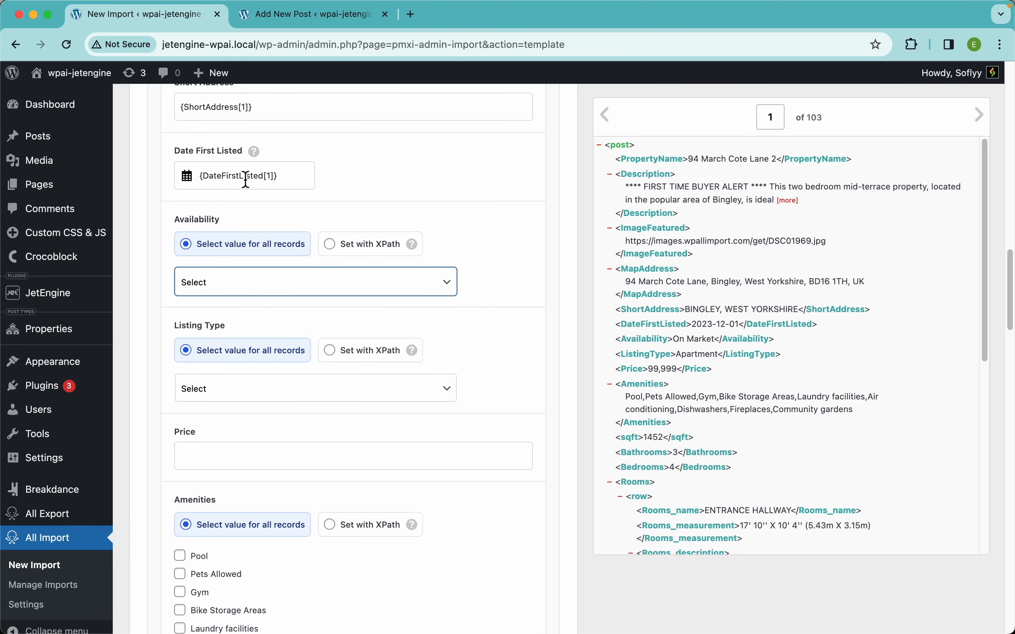
left_click(240, 179)
left_click(805, 117)
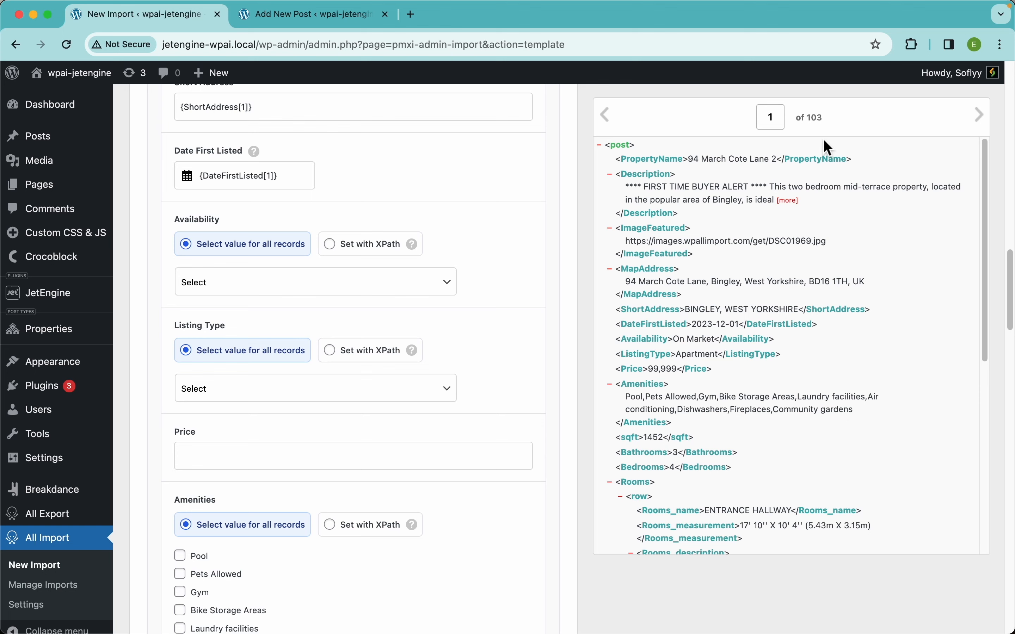
left_click(378, 247)
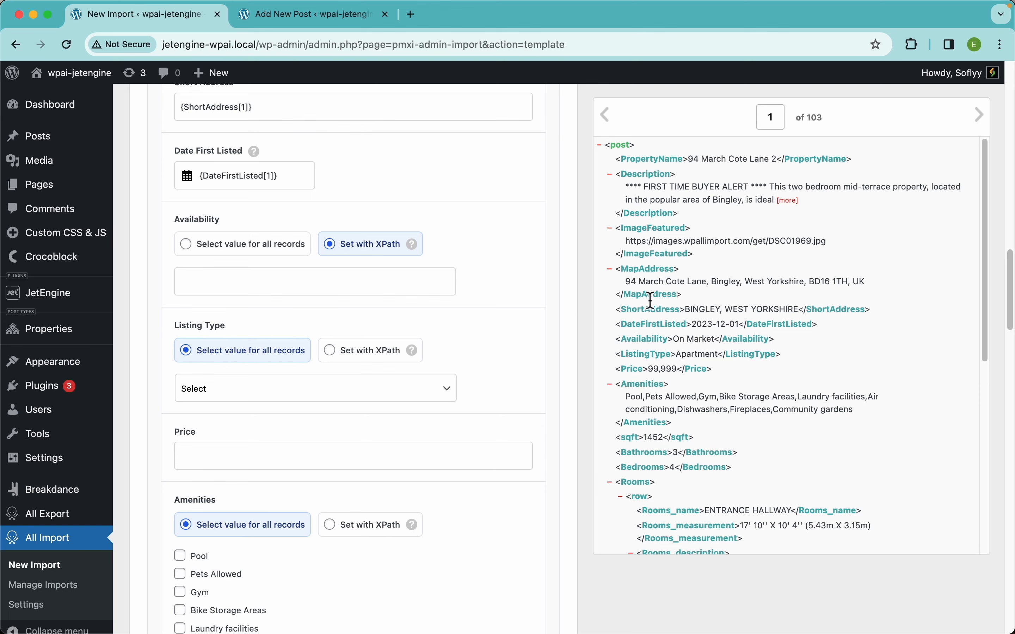
left_click_drag(646, 341, 342, 285)
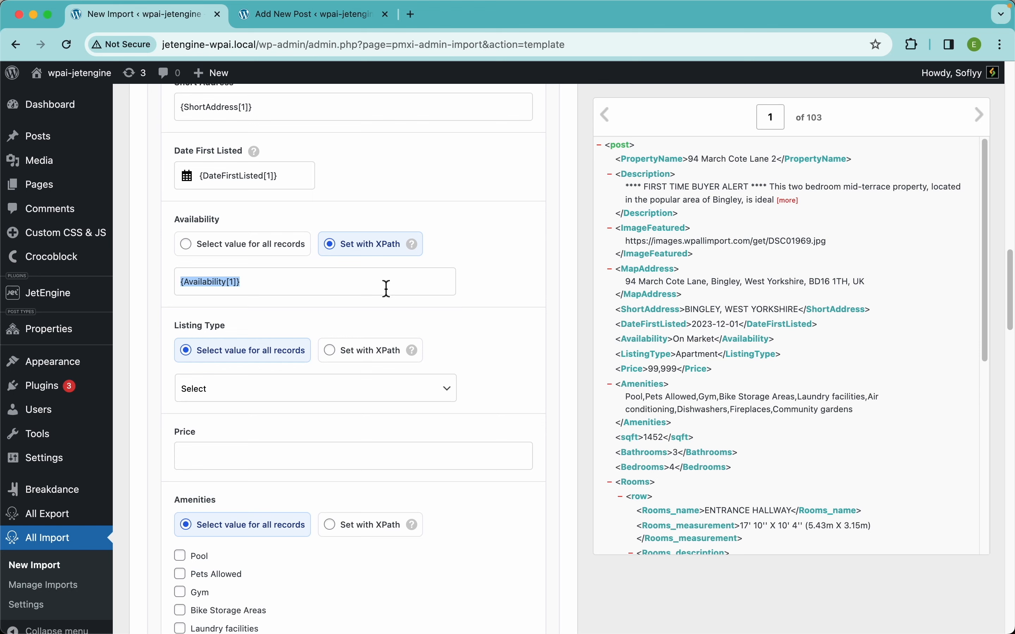
left_click(374, 262)
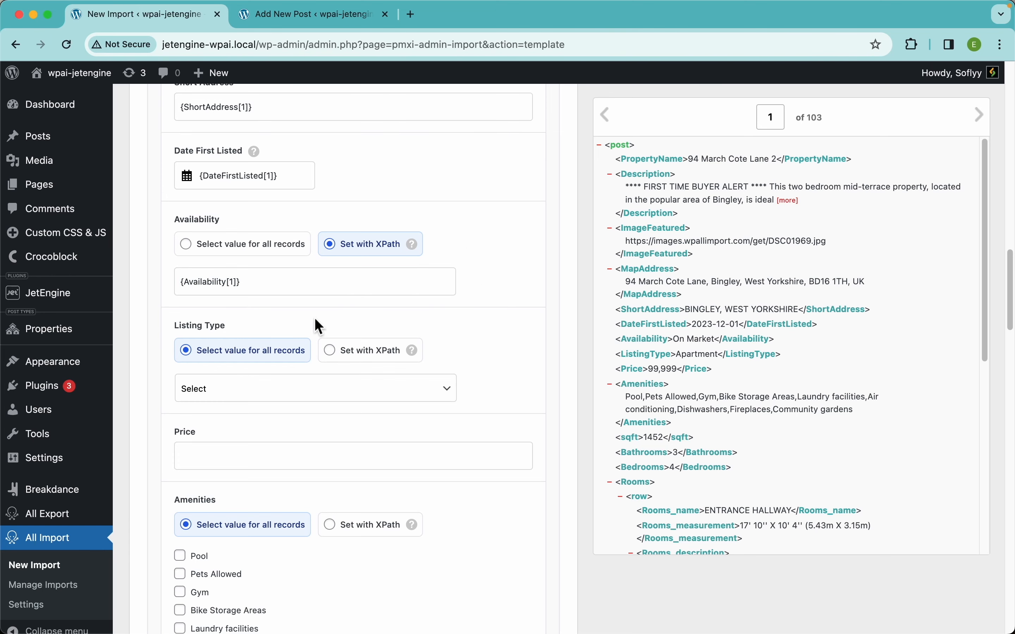
Switch Listing Type to Set with XPath, map the ListingType element into it, and map the Price element into Price.
scroll(550, 322, "down", 5)
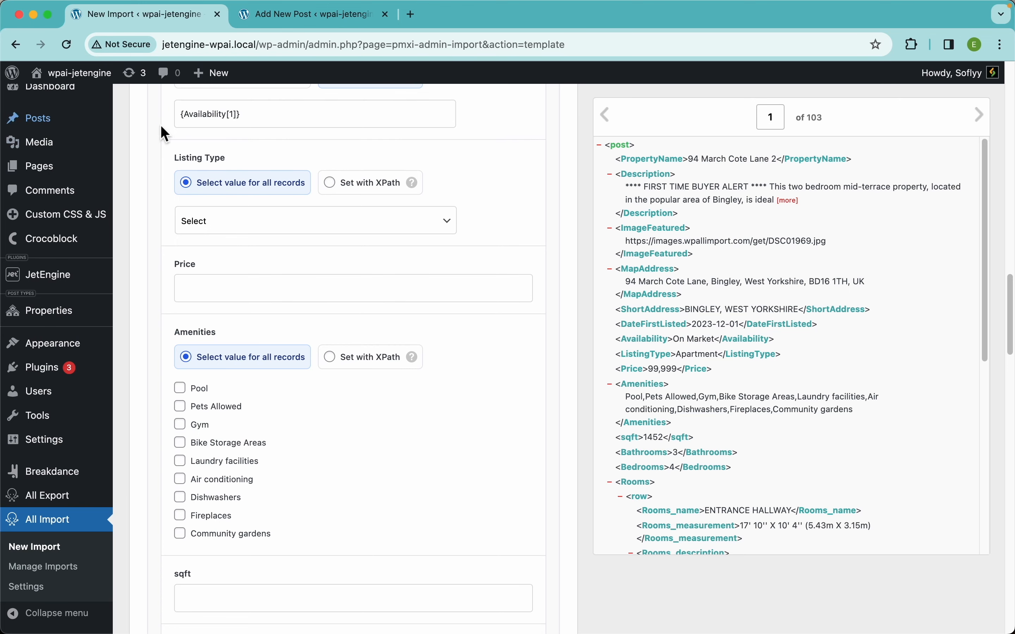
left_click(369, 191)
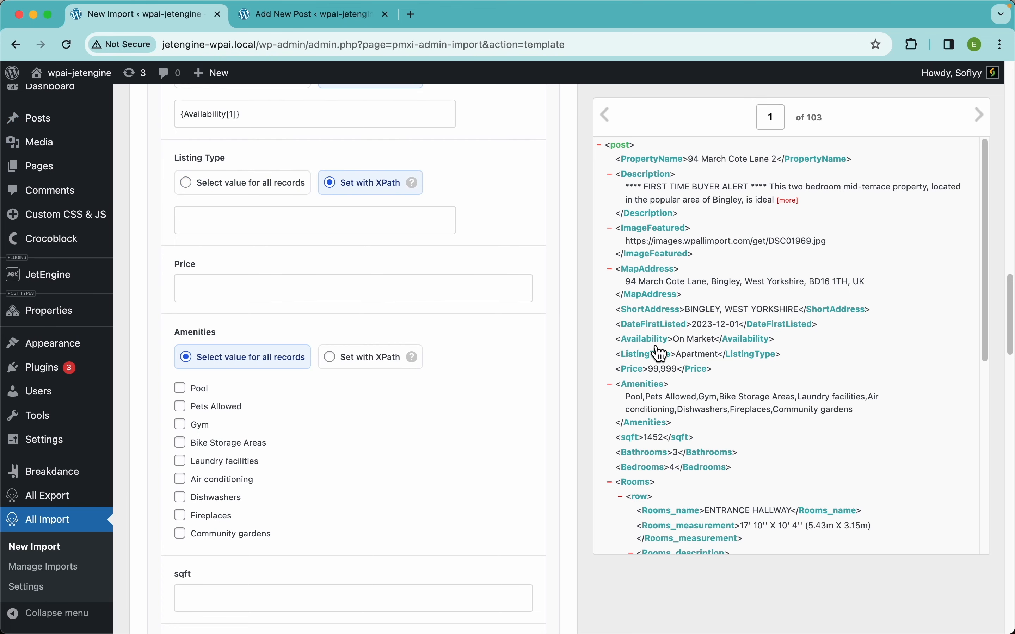
left_click_drag(655, 360, 328, 226)
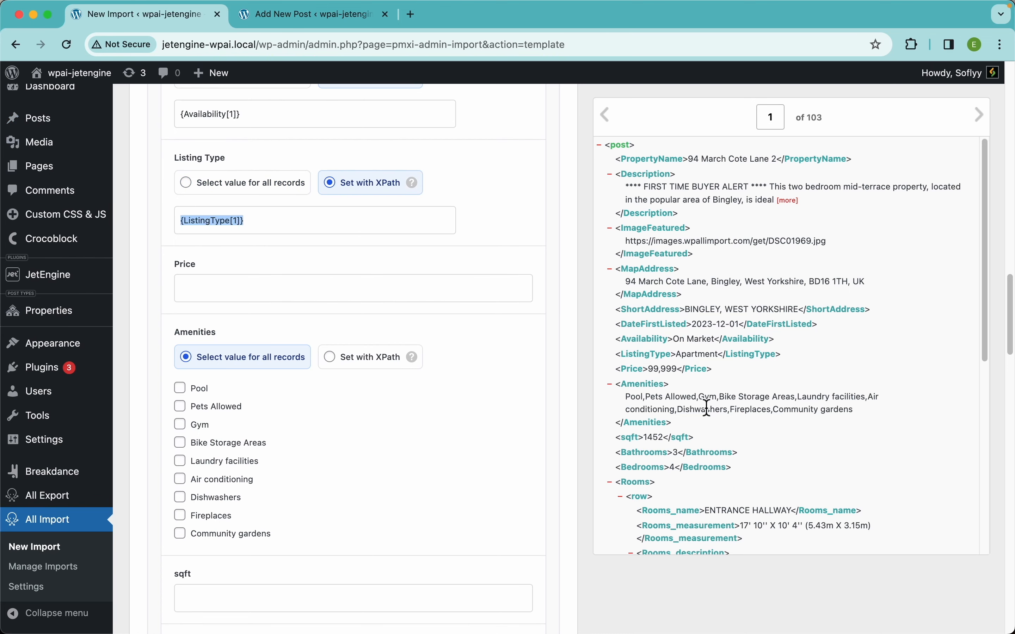
left_click_drag(629, 370, 329, 292)
scroll(528, 430, "down", 3)
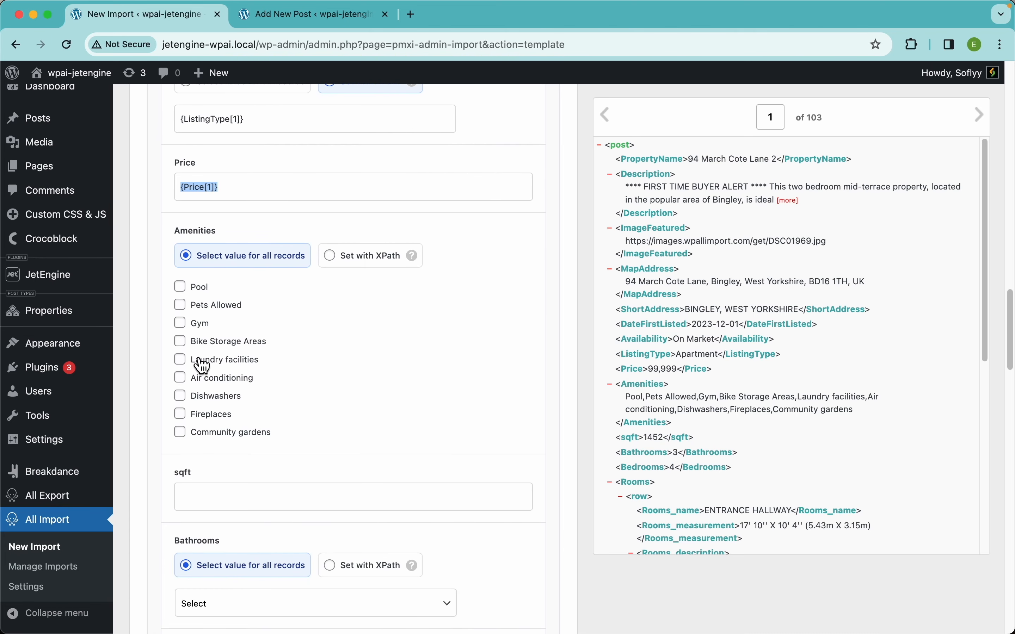
Tick the Gym, Laundry facilities and Dishwashers amenities in the new Properties post's Listing Info tab, then return to the import.
left_click(298, 21)
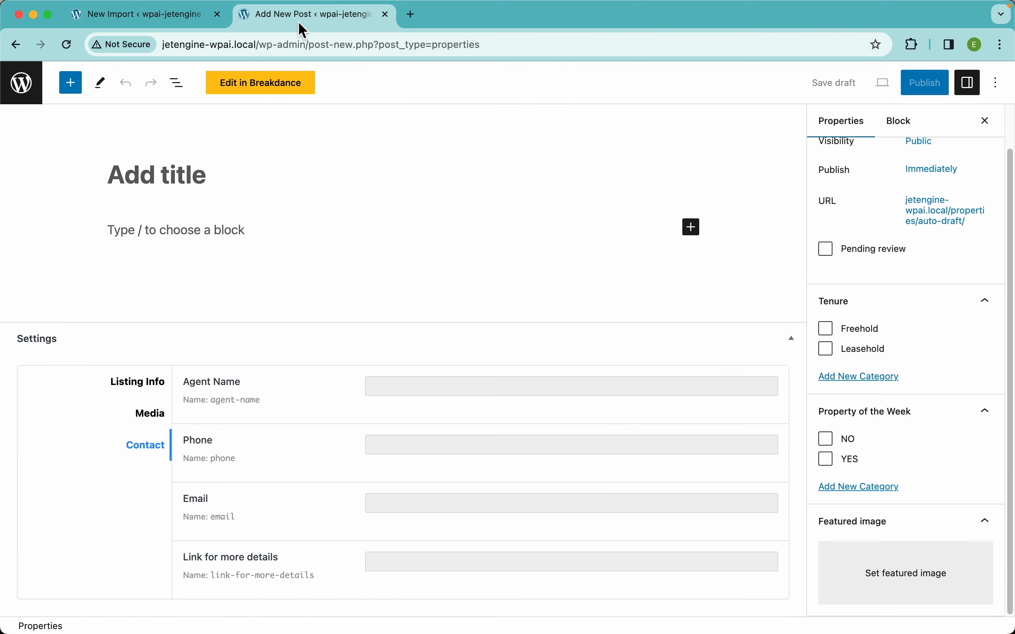
left_click(155, 384)
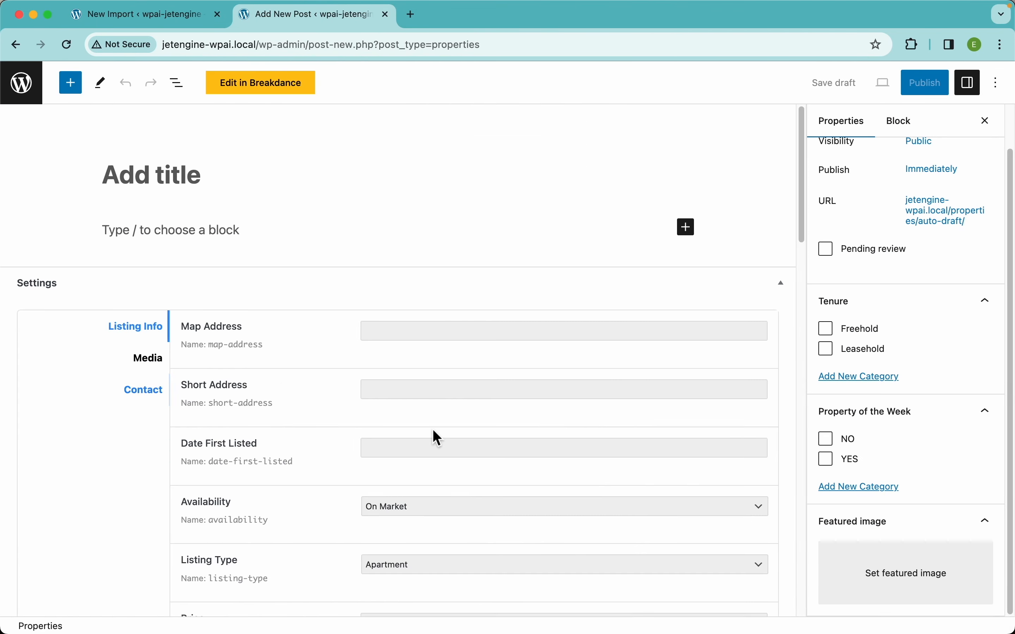
scroll(433, 435, "down", 7)
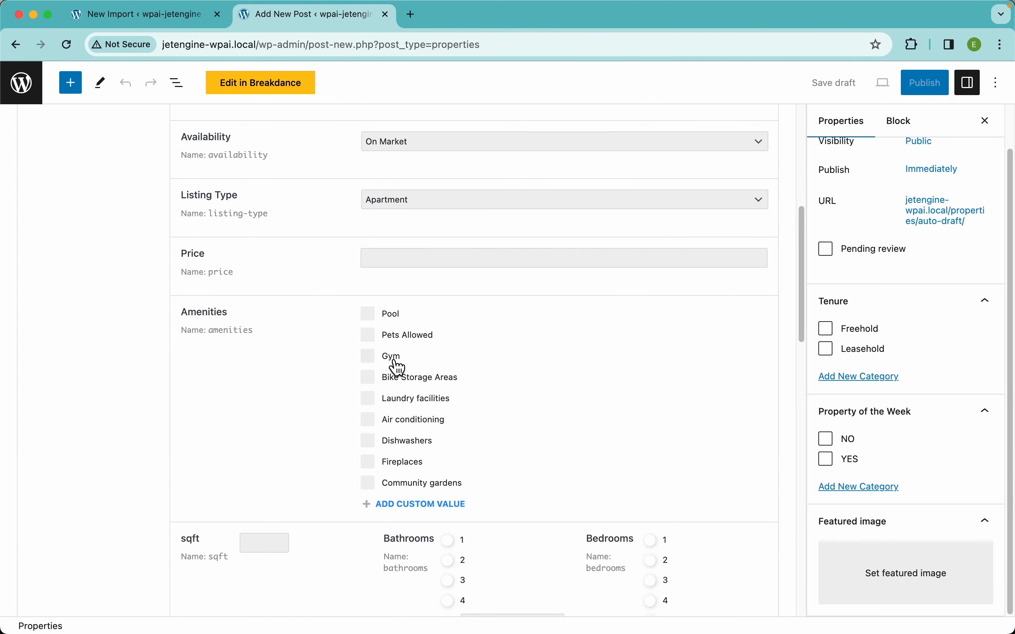
left_click(394, 360)
left_click(394, 401)
left_click(393, 444)
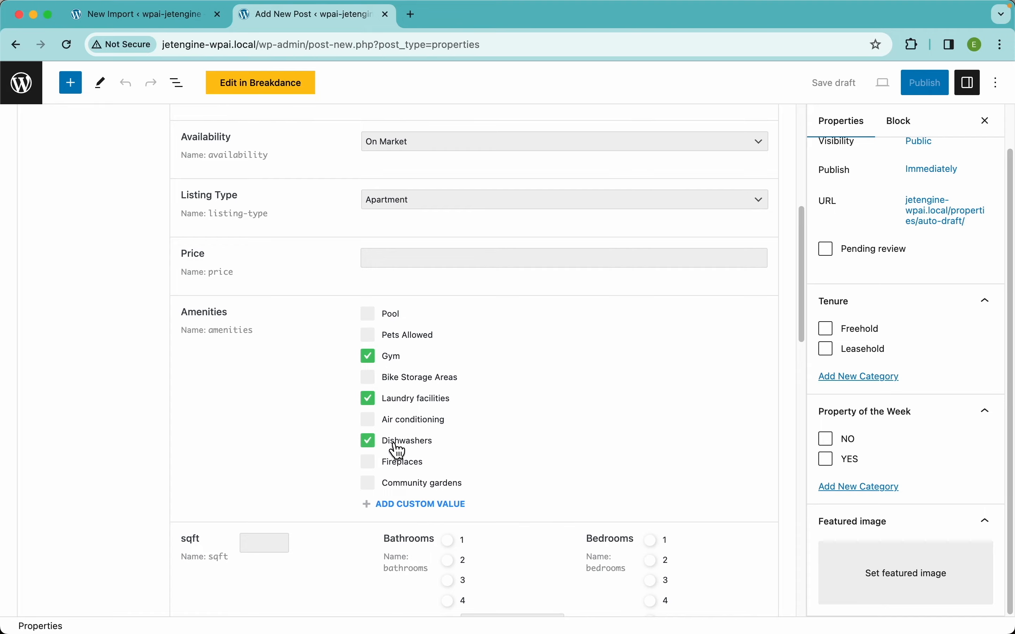
left_click(165, 22)
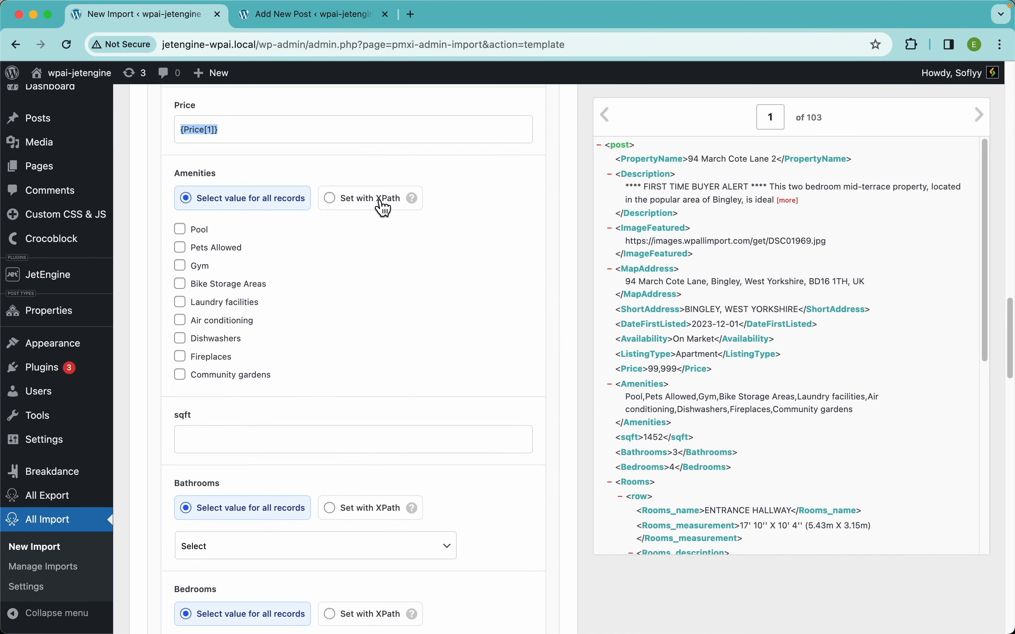
Switch Amenities to Set with XPath and map the Amenities element into it.
left_click(379, 203)
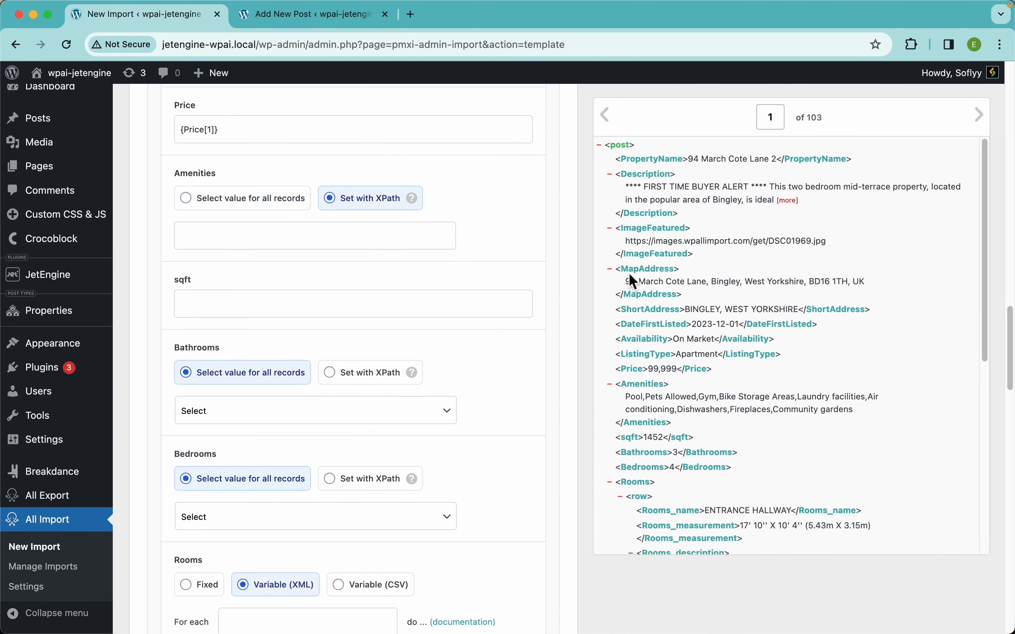
left_click_drag(642, 394, 171, 236)
scroll(425, 245, "down", 3)
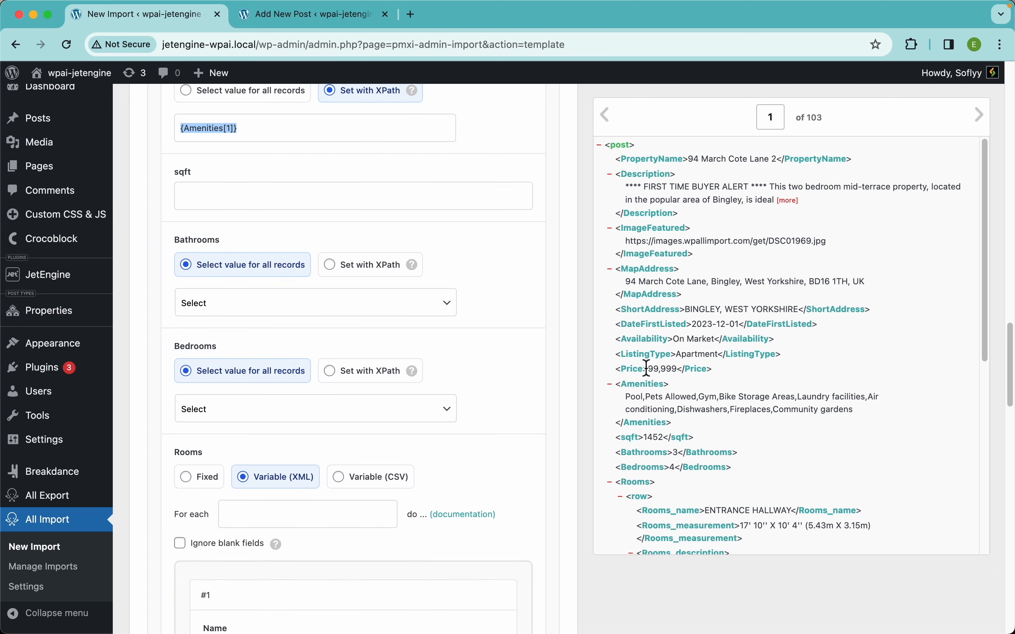
Map the sqft element into sqft, then switch Bathrooms to Set with XPath and map the Bathrooms element into it.
left_click_drag(636, 447, 264, 201)
left_click(399, 270)
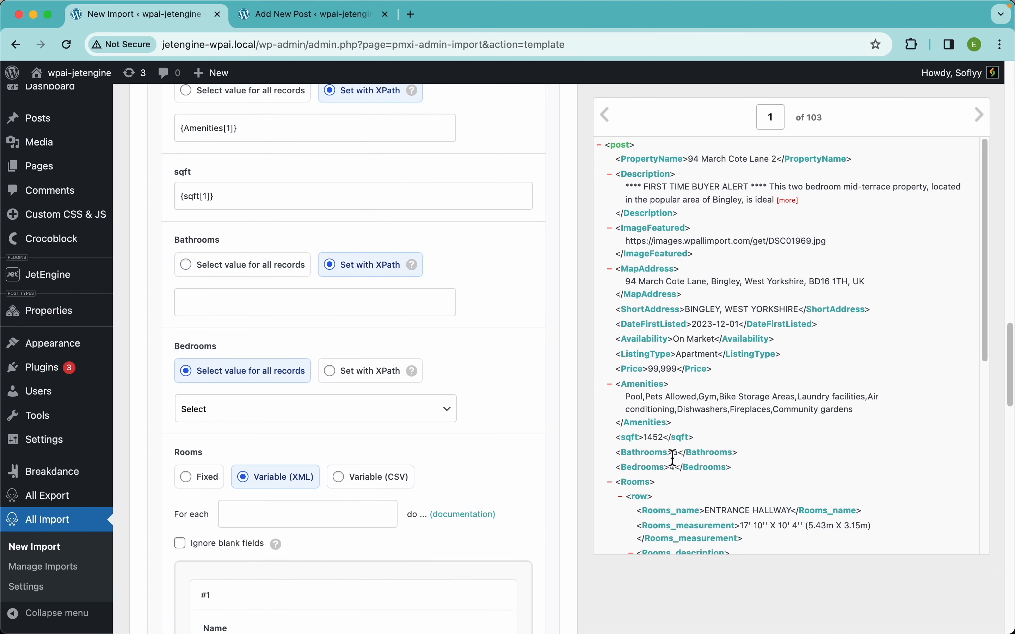
left_click_drag(653, 458, 369, 312)
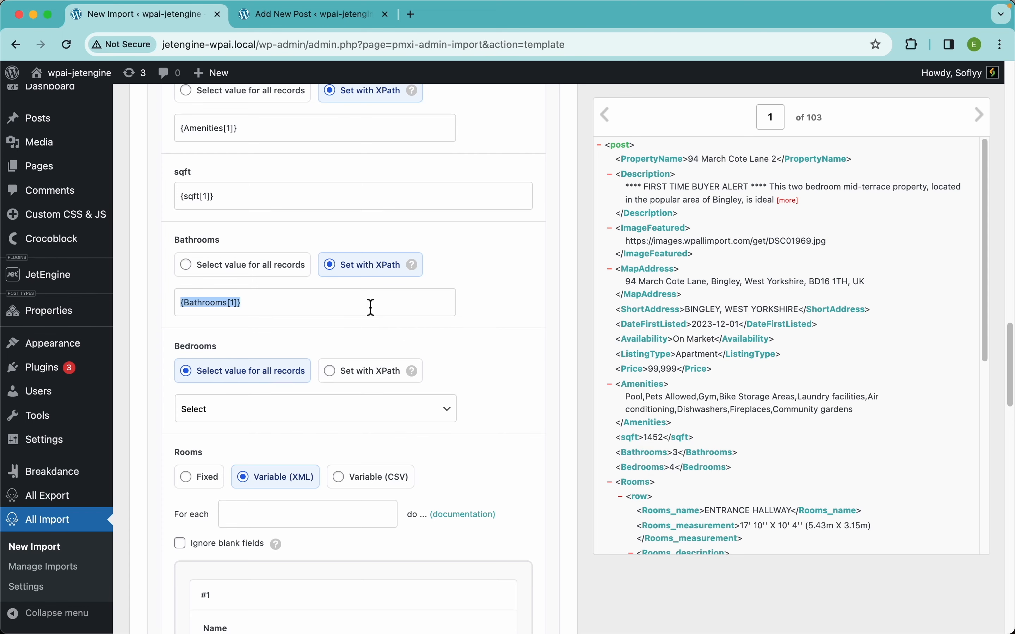
Switch Bedrooms to Set with XPath and map the Bedrooms element into it.
left_click(370, 379)
left_click_drag(648, 469, 285, 409)
scroll(429, 409, "down", 6)
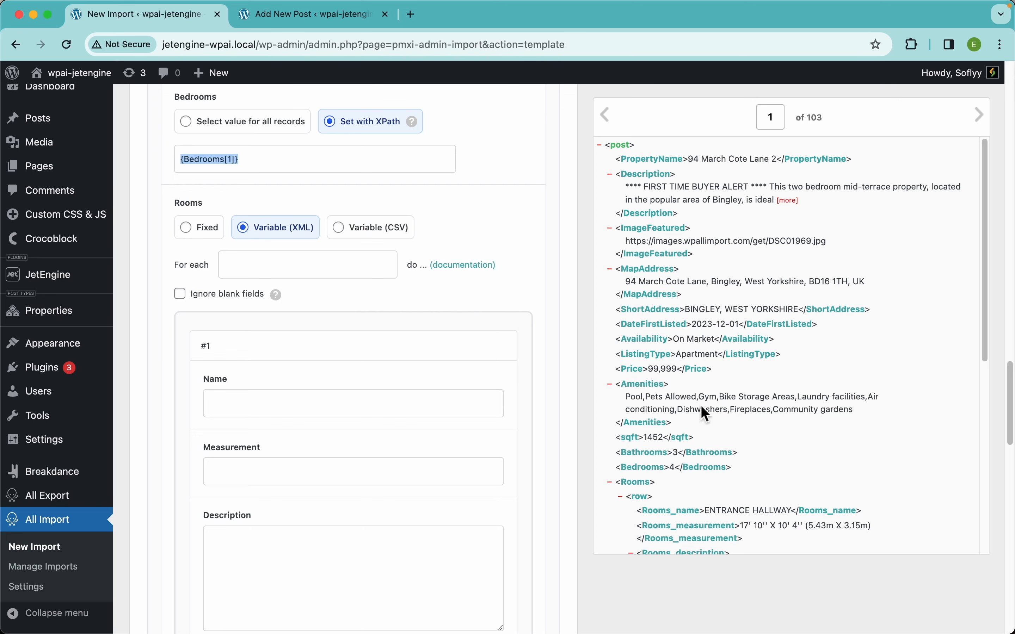
Map the Rooms row element into the repeater's For each field and edit the path to {Rooms/row}.
scroll(750, 461, "down", 5)
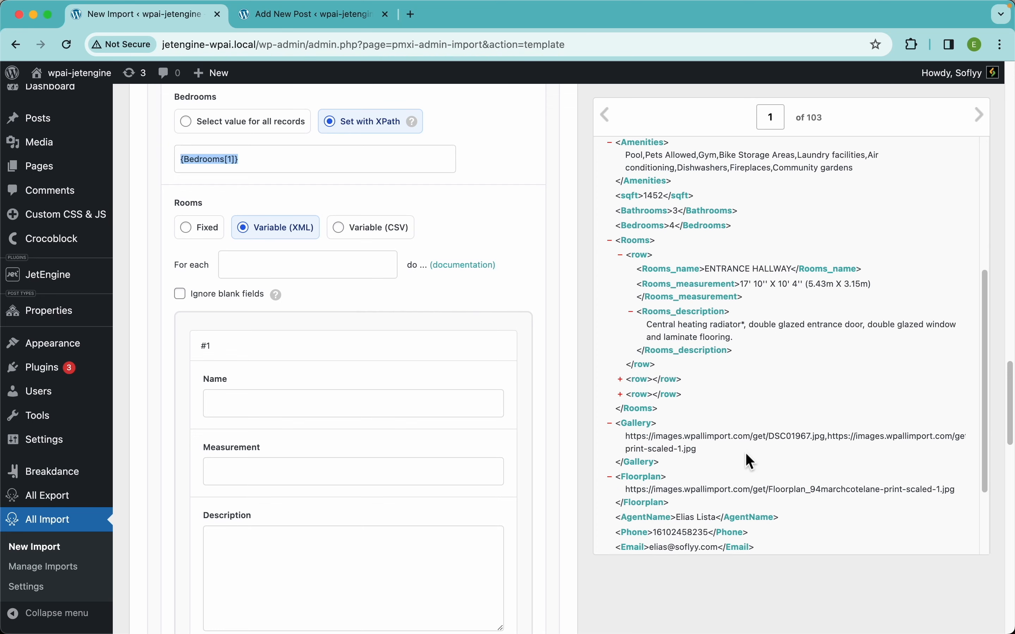
left_click(628, 260)
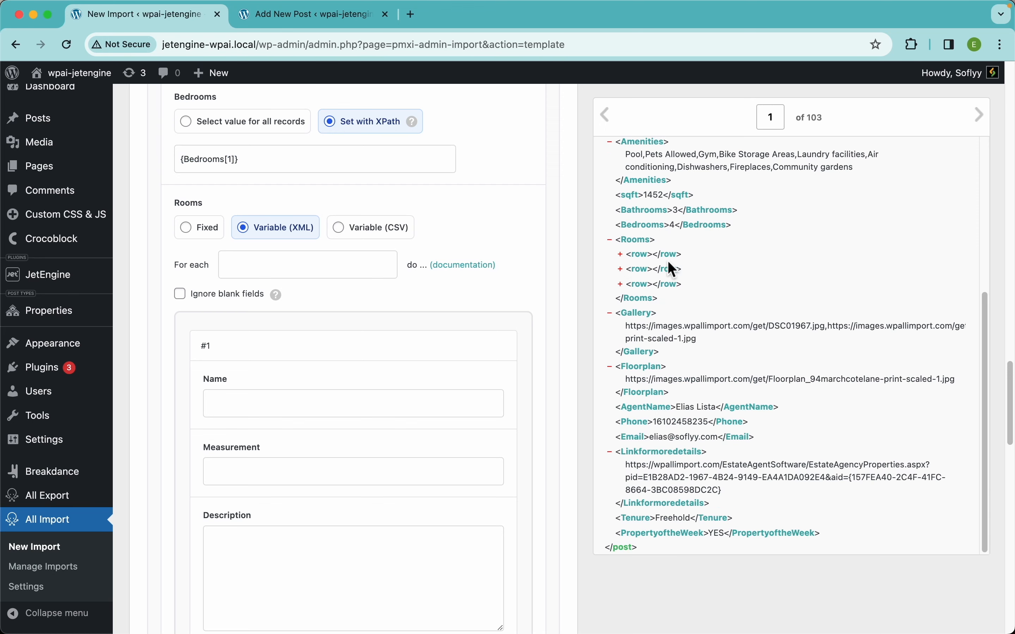
left_click(628, 263)
left_click_drag(647, 269, 324, 270)
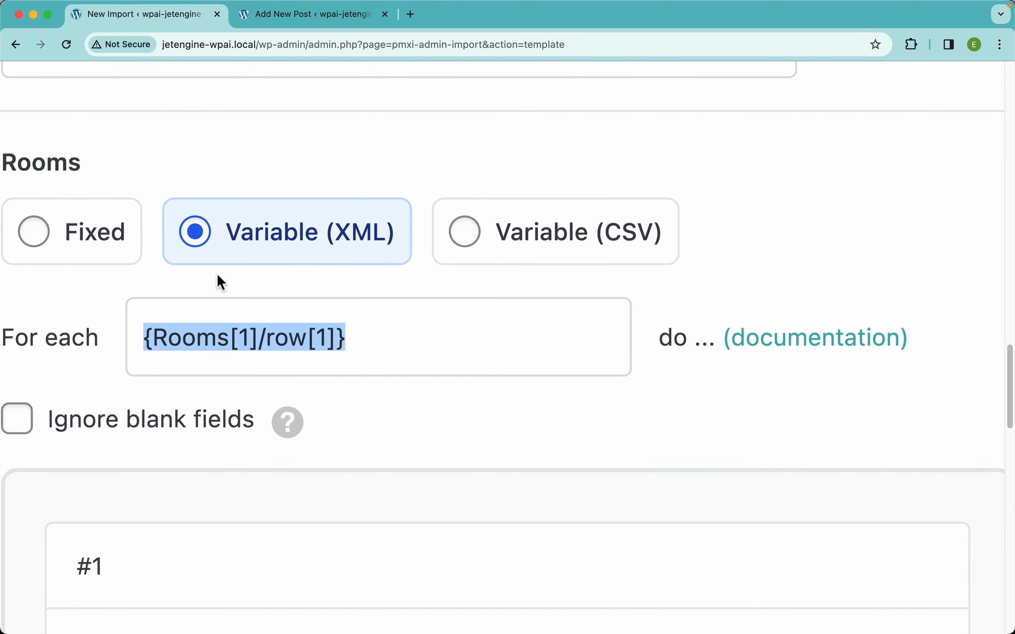
double_click(305, 342)
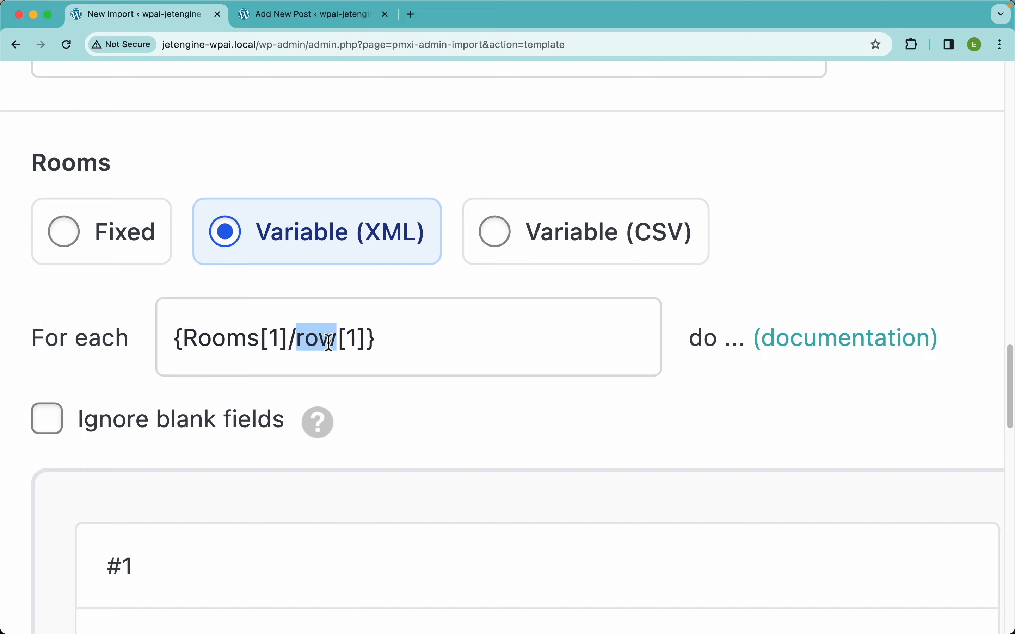
double_click(227, 339)
left_click(365, 341)
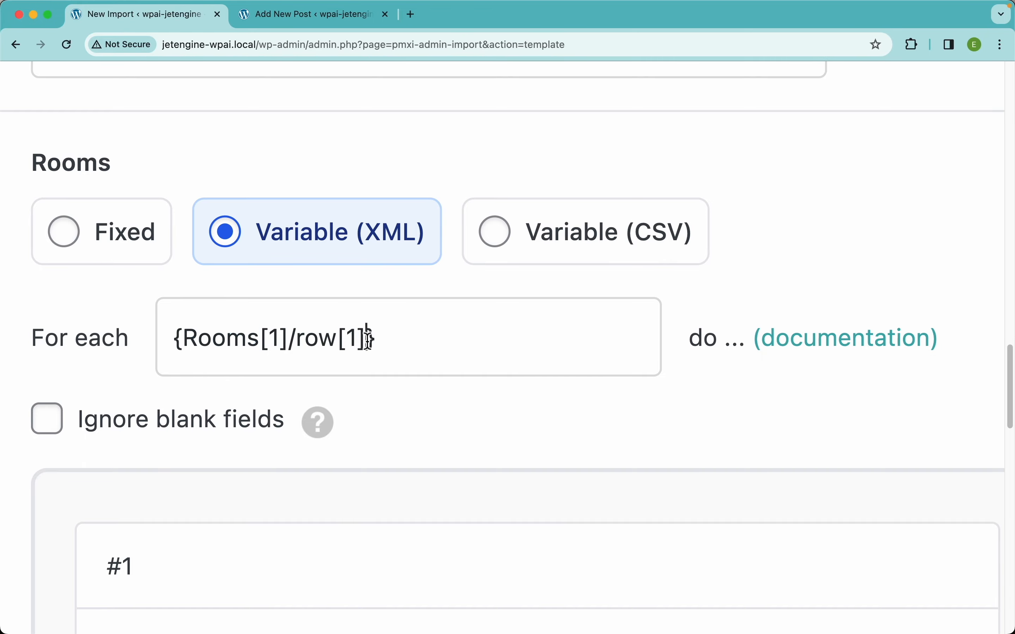
scroll(394, 477, "down", 4)
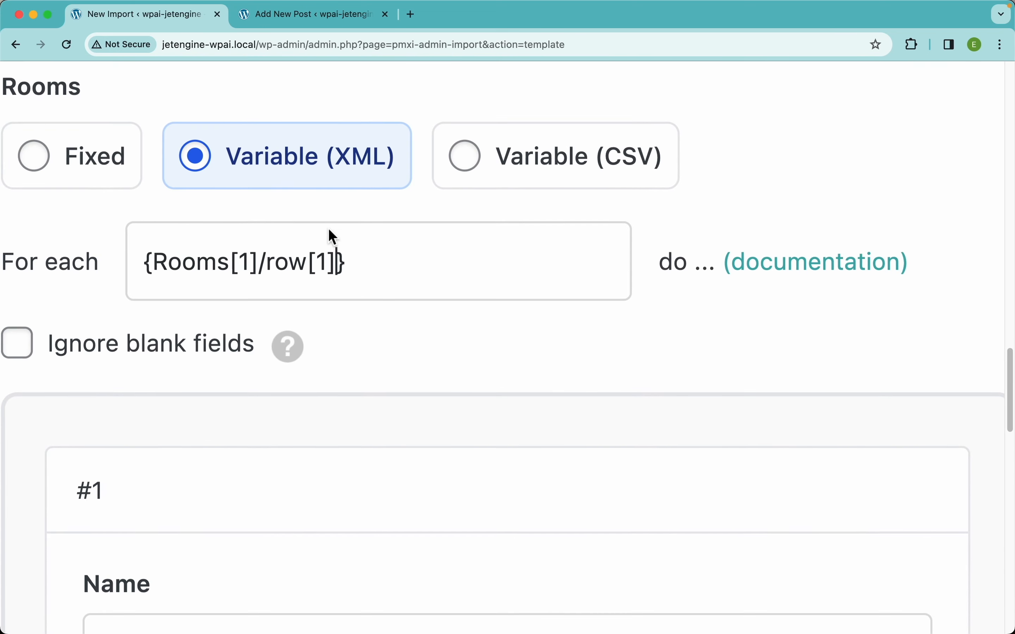
key("BackSpace")
key("BackSpace")
key("BackSpace")
key("Left")
key("Left")
key("Left")
key("Left")
key("Left")
key("BackSpace")
key("BackSpace")
key("BackSpace")
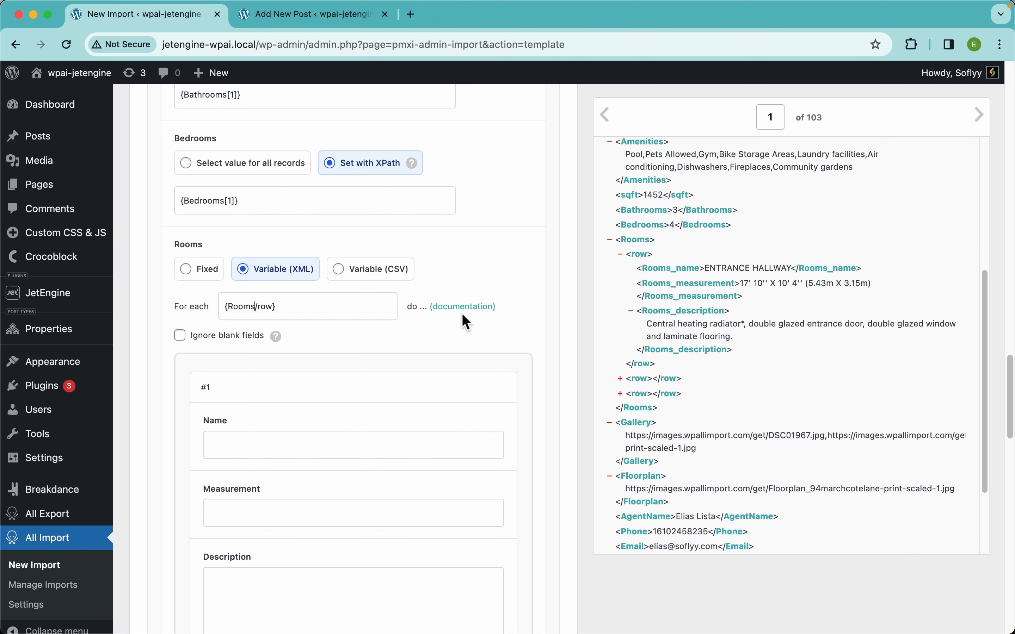
Map Rooms_name, Rooms_measurement and Rooms_description into the repeater's Name, Measurement and Description fields.
scroll(374, 386, "down", 5)
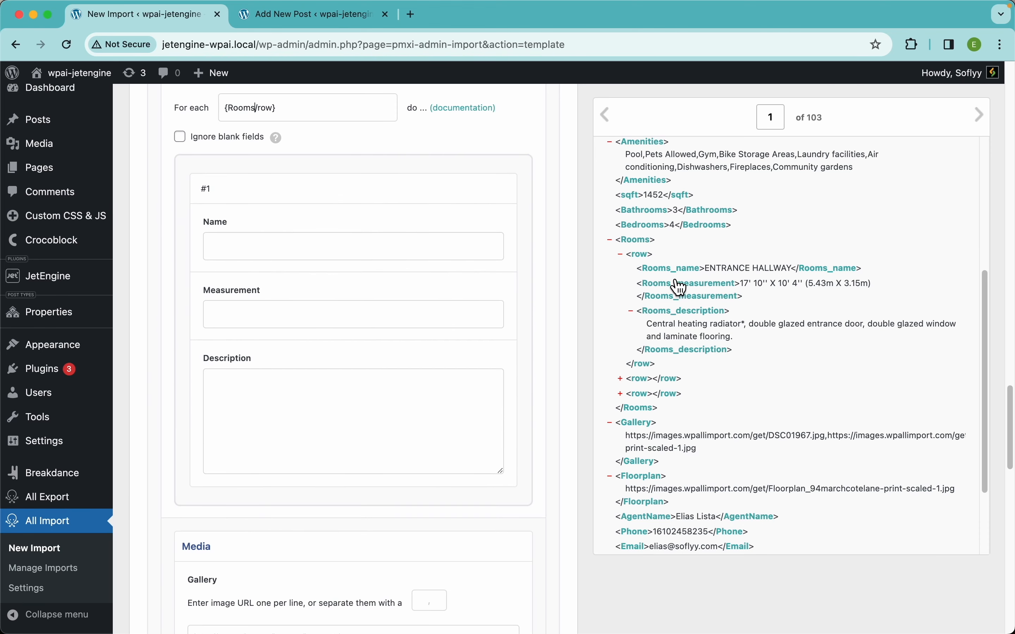
left_click_drag(671, 269, 381, 245)
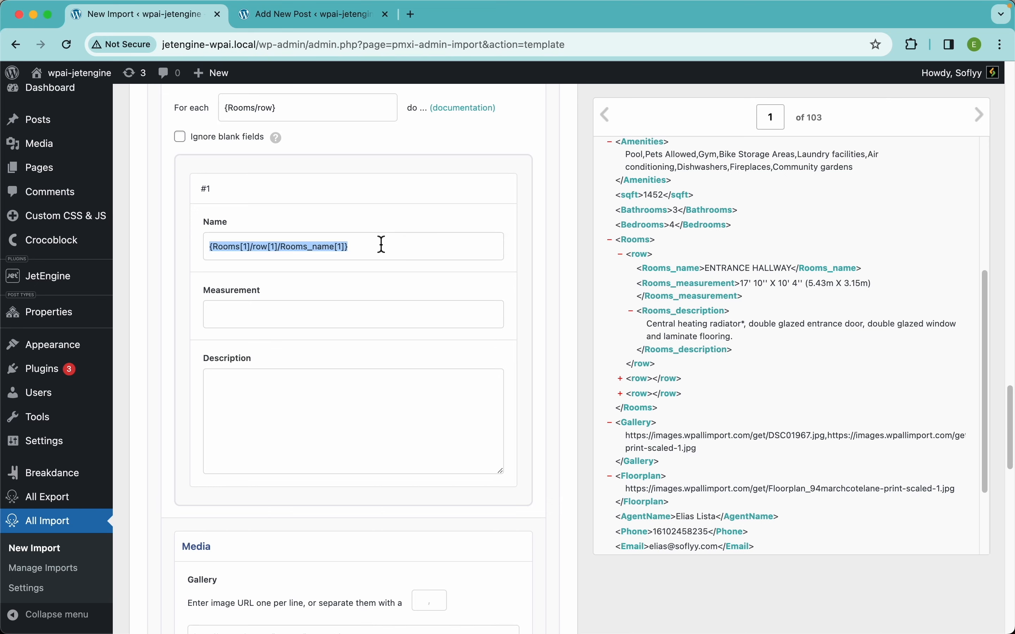
left_click_drag(694, 290, 399, 318)
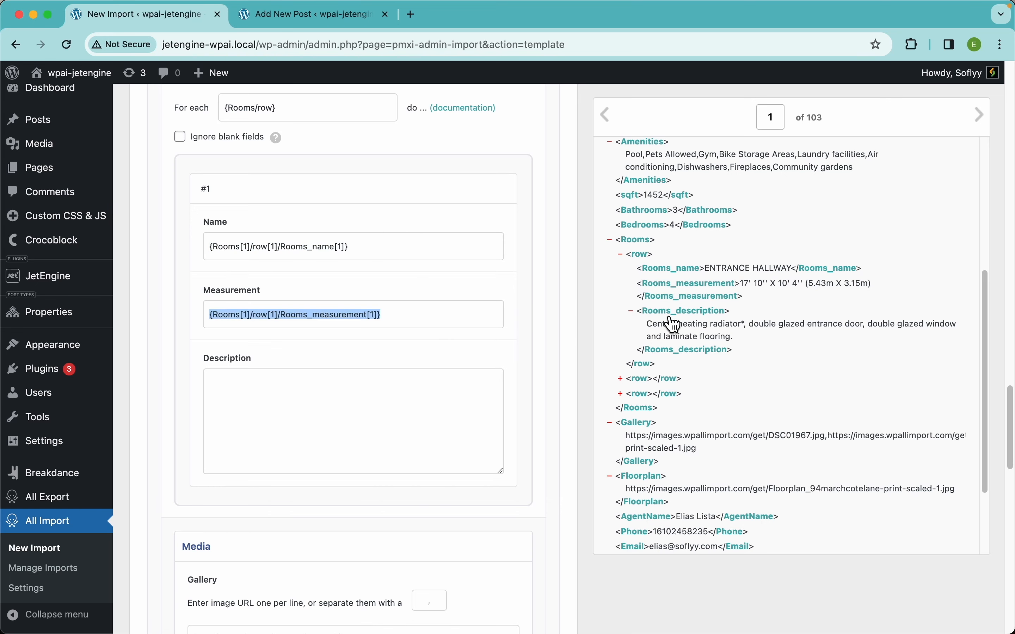
left_click_drag(679, 324, 386, 406)
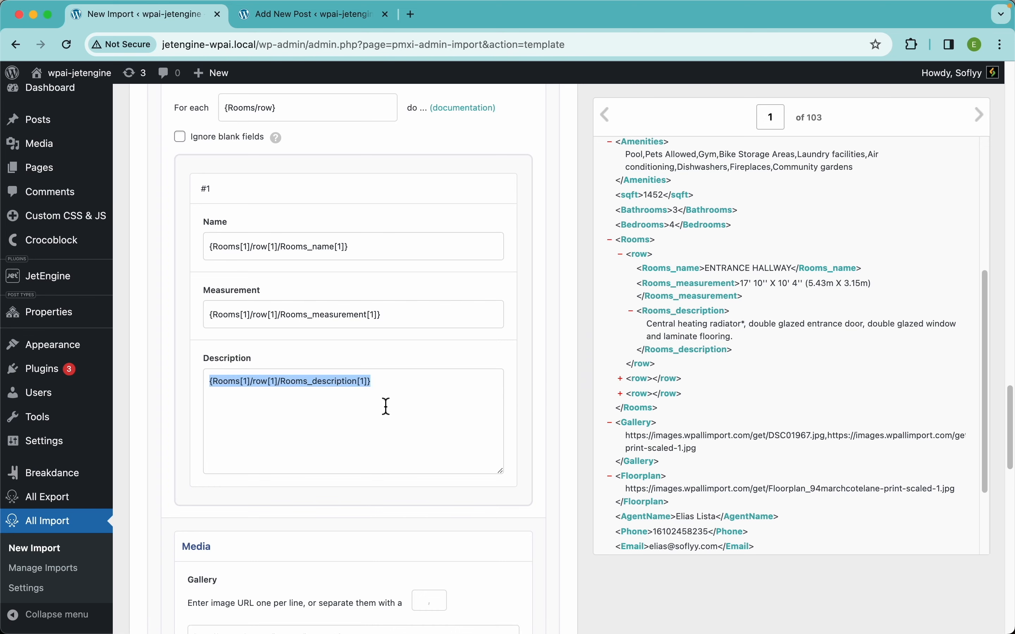
Replace the Rooms[1]/row[1] prefix with a dot in the Name, Measurement and Description paths, e.g. {./Rooms_name[1]}.
scroll(279, 249, "up", 1)
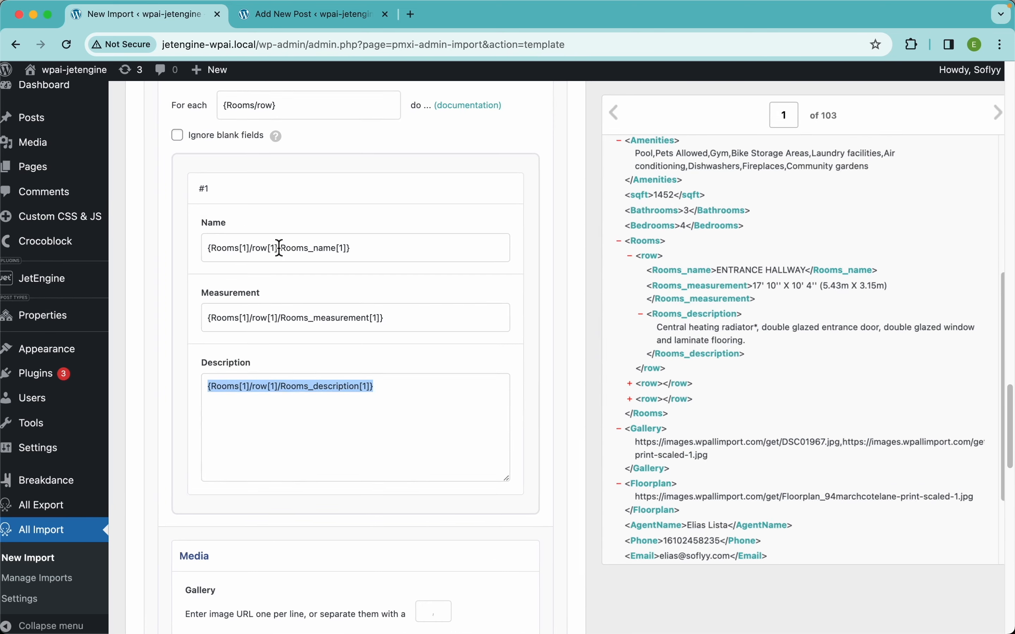
scroll(279, 248, "up", 2)
scroll(278, 244, "down", 2)
left_click_drag(279, 243, 86, 233)
type(".")
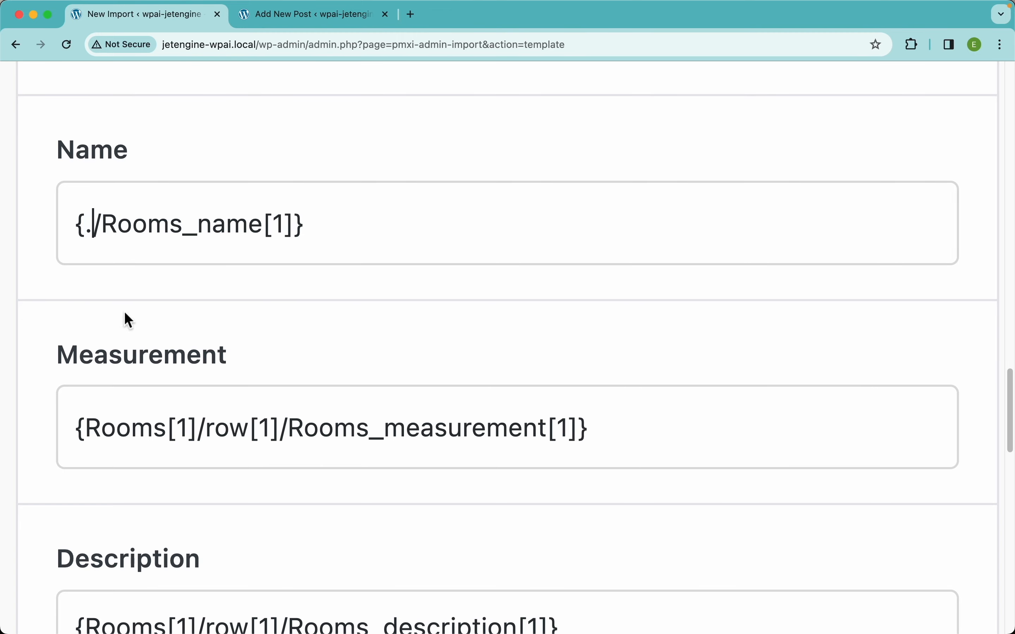
left_click_drag(280, 428, 93, 428)
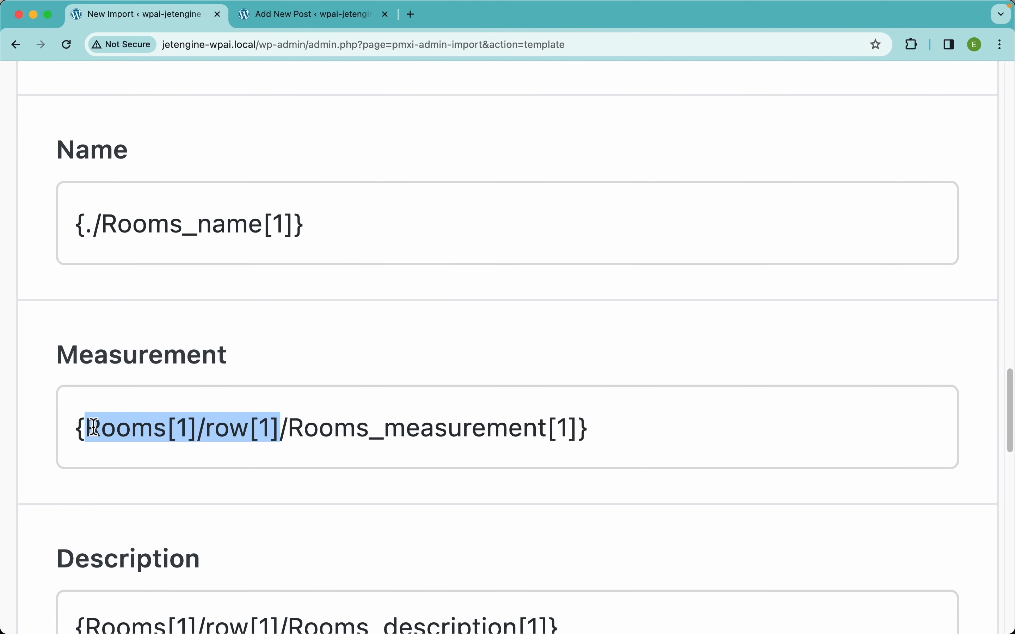
type(".")
scroll(144, 477, "down", 5)
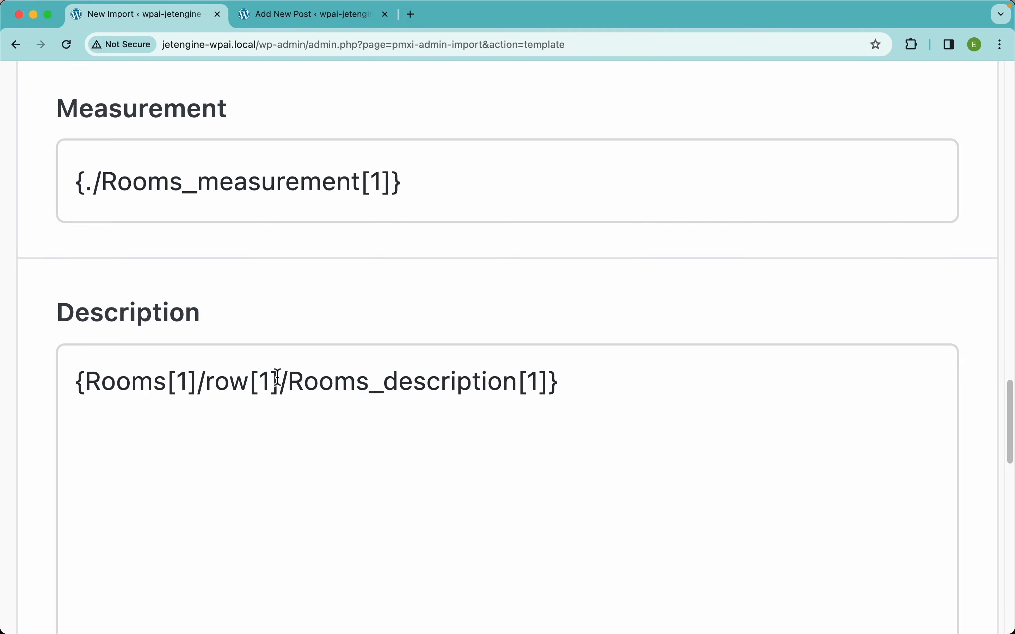
left_click_drag(278, 378, 86, 378)
type(".")
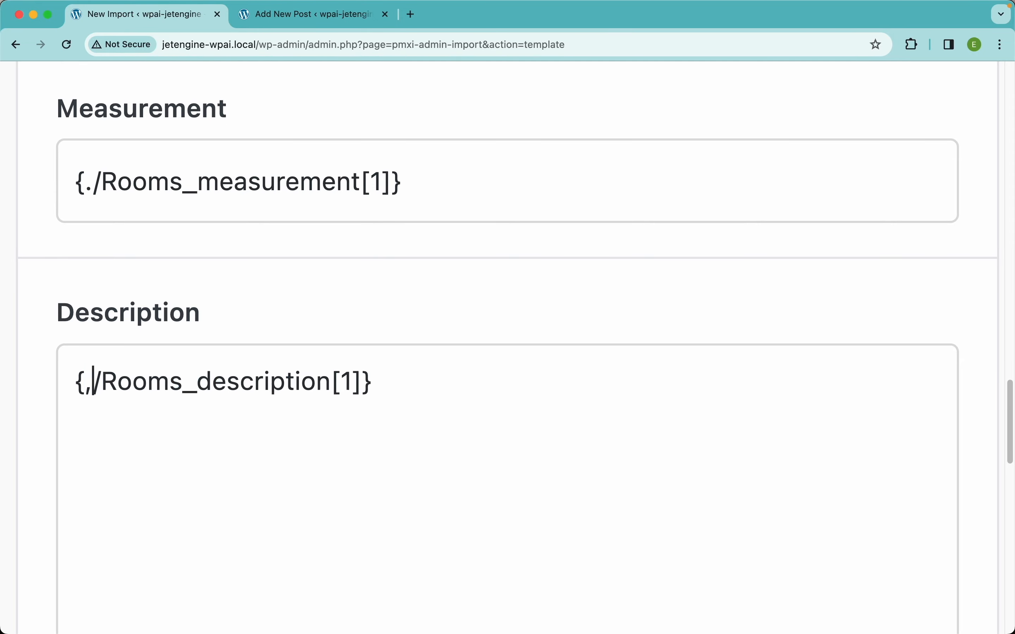
key("BackSpace")
type(".")
key("super+0")
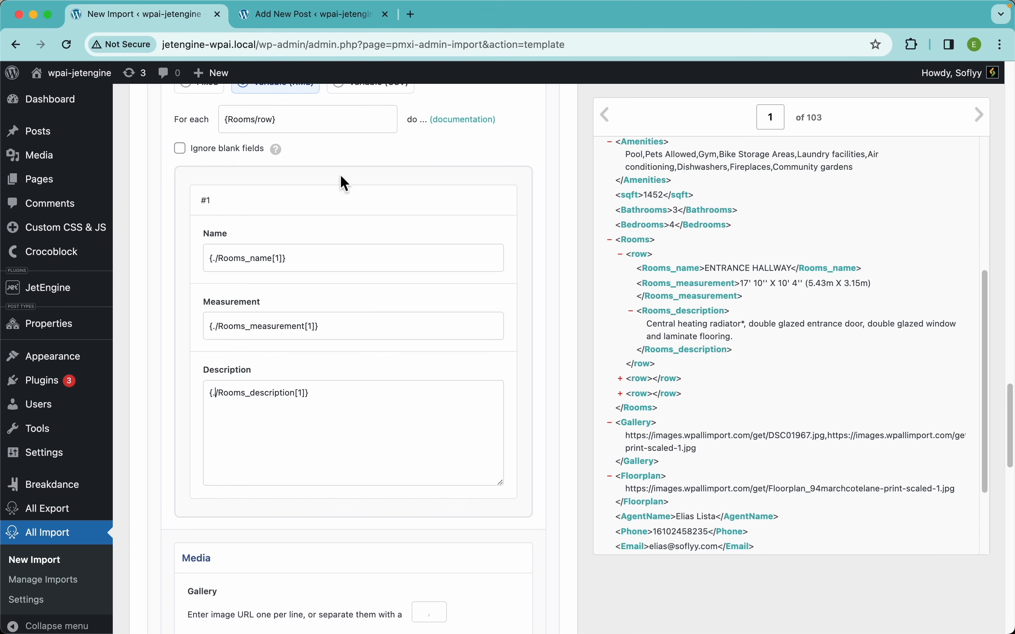
Enable Ignore blank fields for the Rooms repeater.
left_click(181, 151)
mouse_move(279, 152)
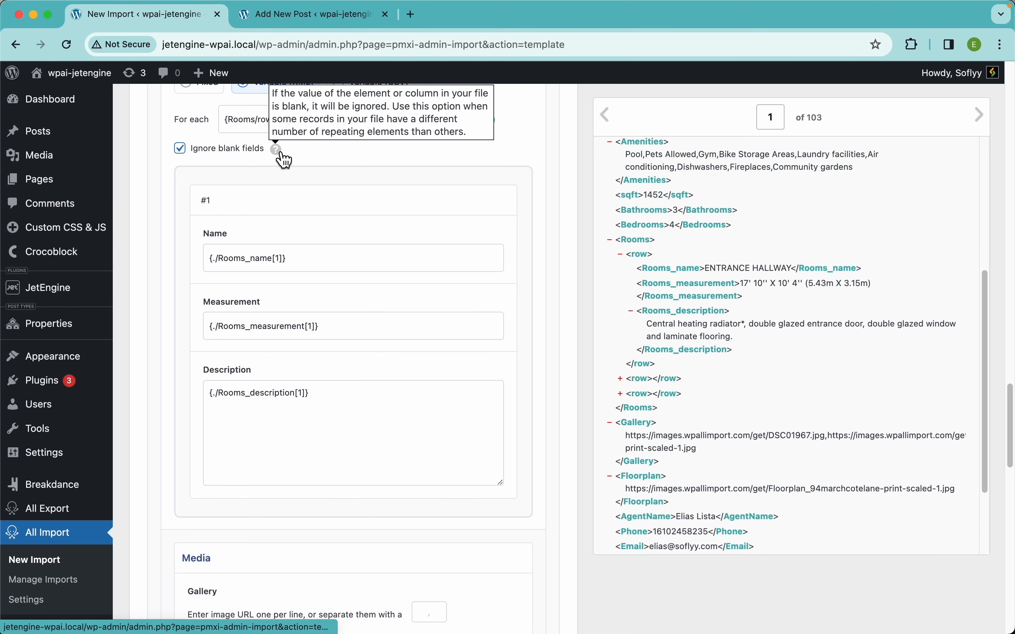
scroll(284, 159, "up", 3)
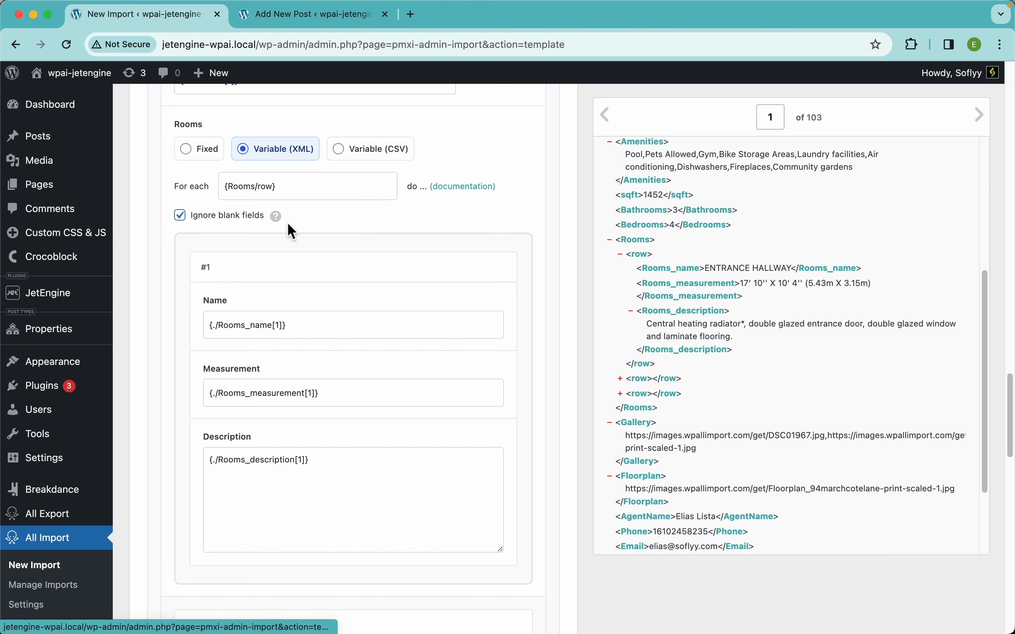
scroll(374, 266, "down", 8)
scroll(375, 269, "down", 3)
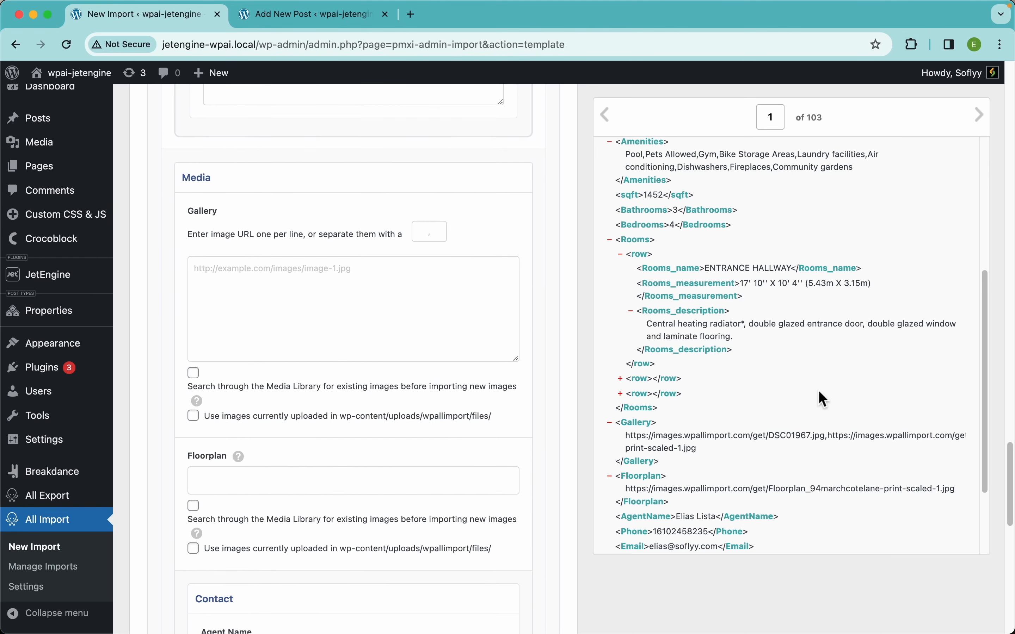
scroll(821, 392, "down", 3)
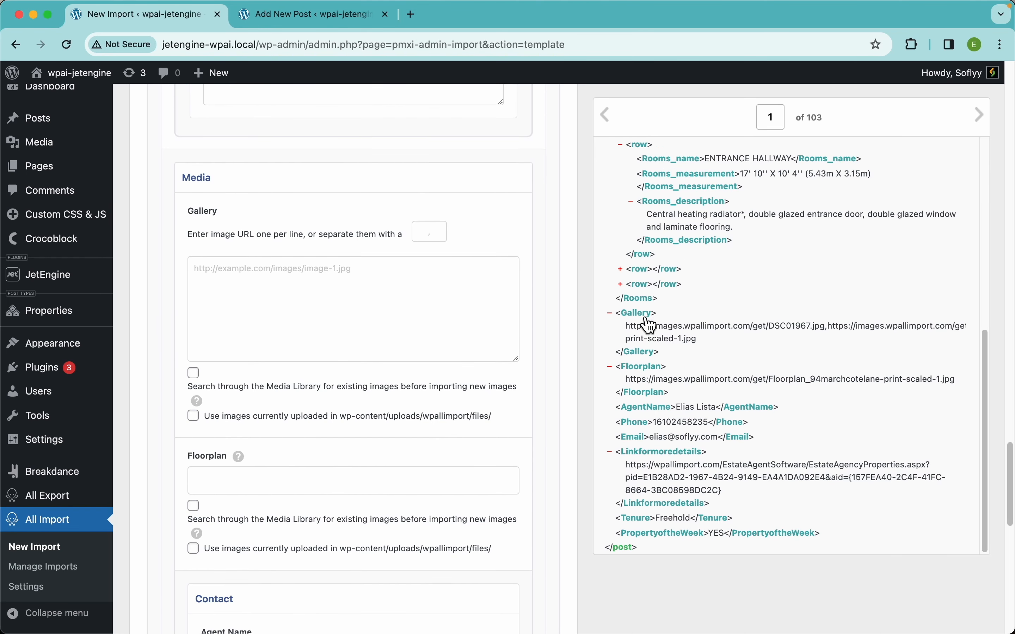
Map the Gallery element into the Gallery field and set the image URL separator to a comma.
left_click_drag(649, 325, 442, 291)
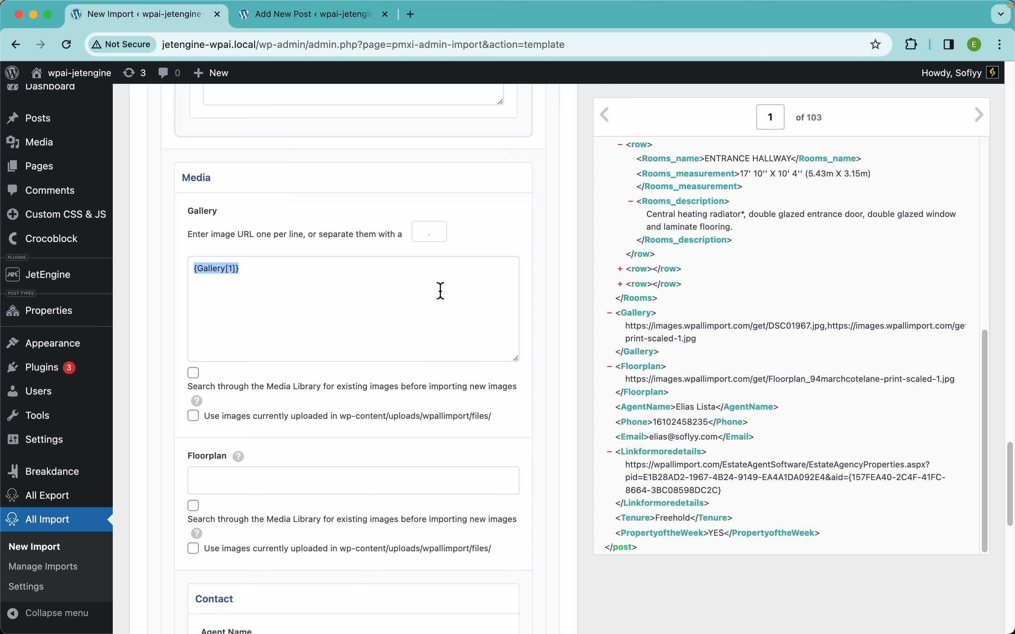
scroll(745, 343, "up", 5)
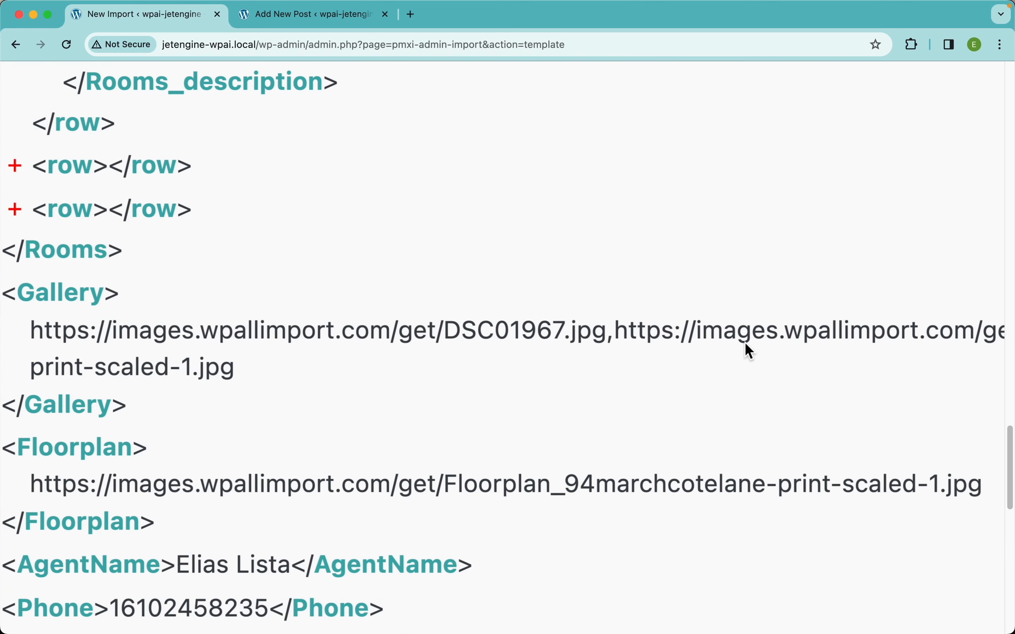
double_click(612, 331)
scroll(467, 346, "down", 5)
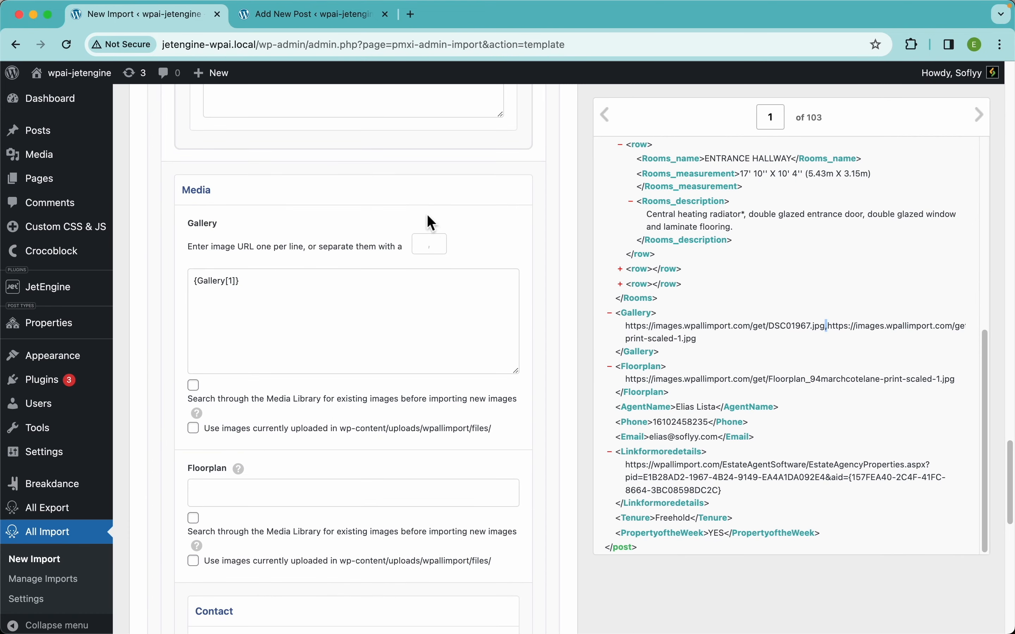
left_click(434, 253)
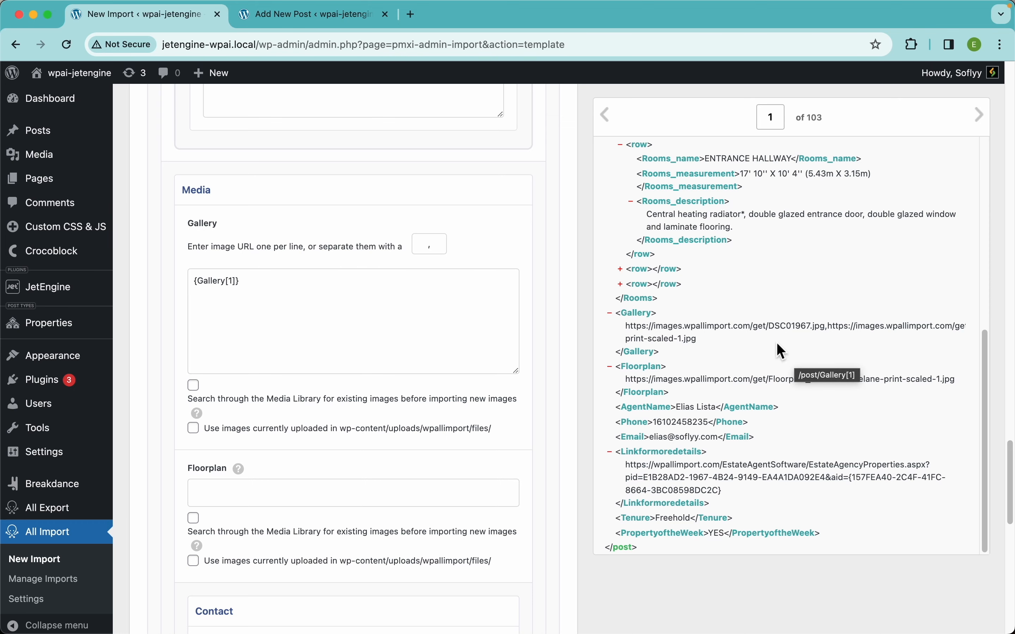
Enable Media Library search for existing images on Gallery, and map Floorplan into the Floorplan field with the same search enabled.
scroll(346, 237, "down", 3)
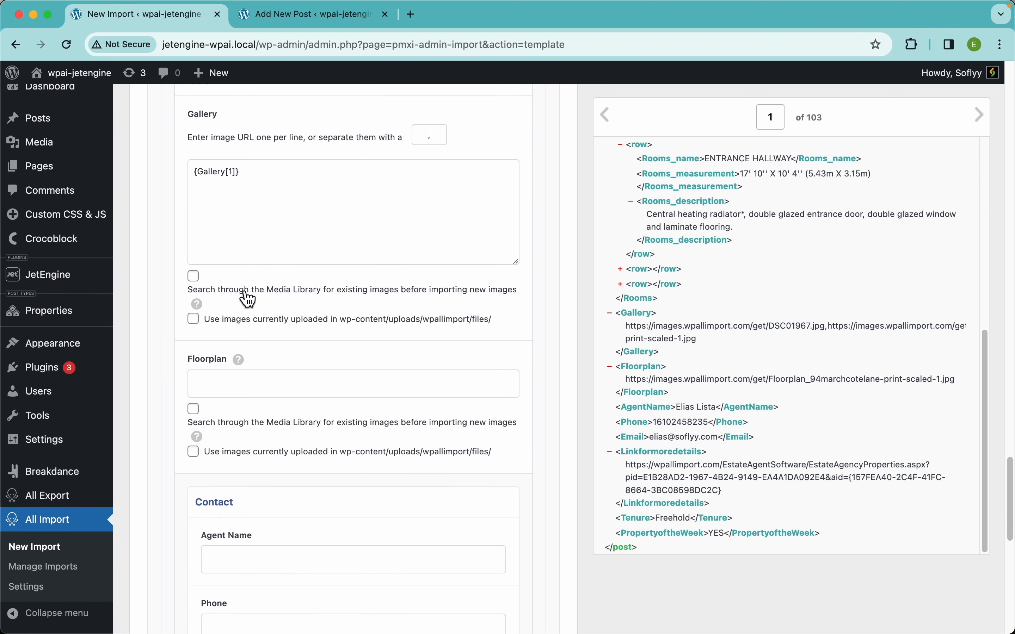
left_click(247, 293)
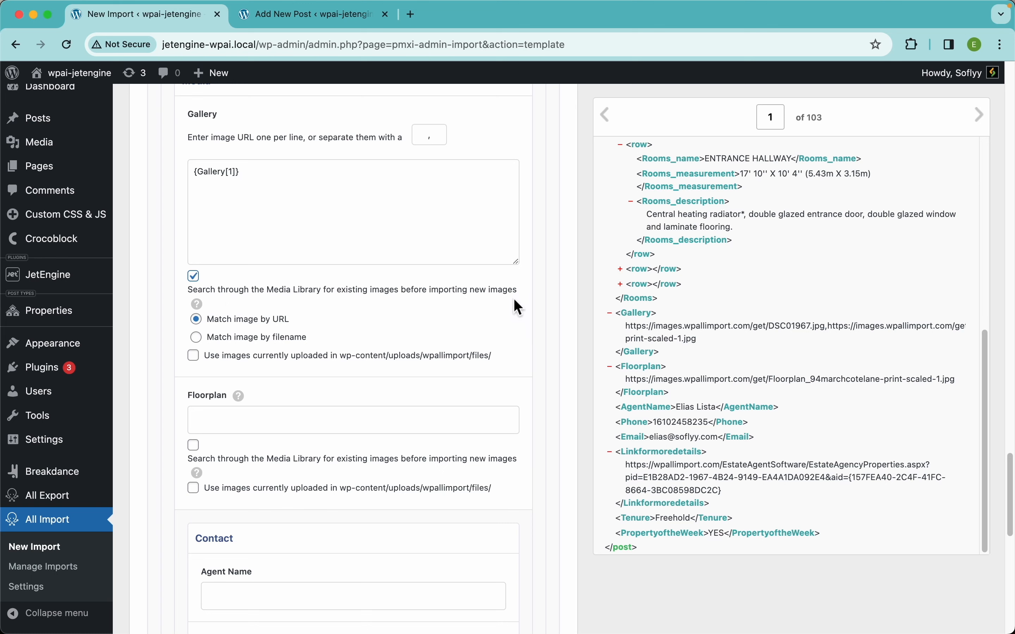
mouse_move(204, 306)
scroll(360, 348, "down", 4)
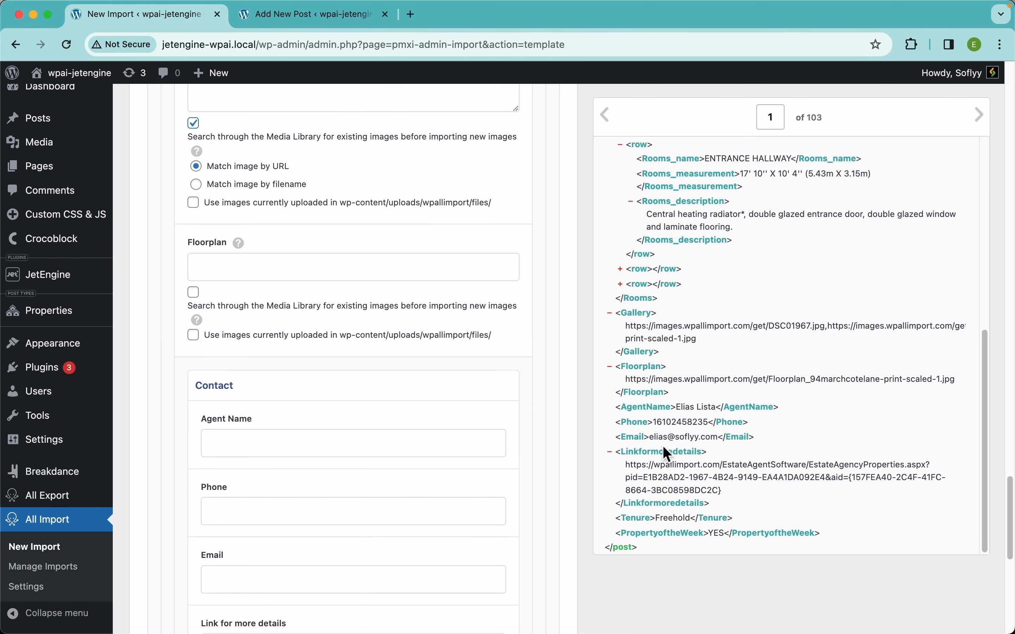
left_click_drag(638, 371, 378, 267)
left_click(254, 313)
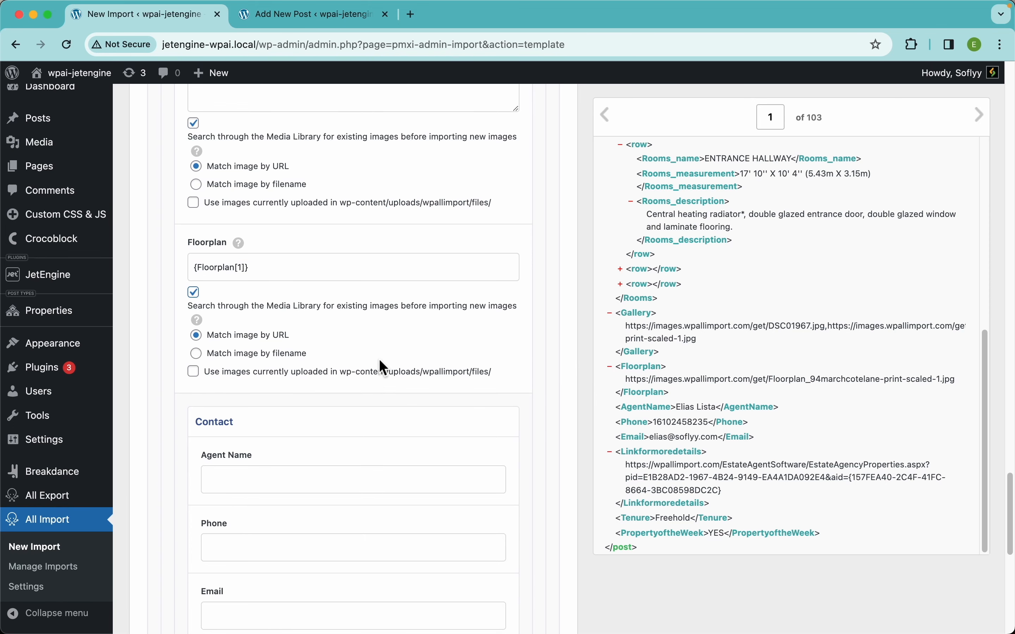
Map AgentName, Phone, Email and Linkformoredetails into the Contact group's Agent Name, Phone, Email and Link for more details fields.
scroll(379, 359, "down", 5)
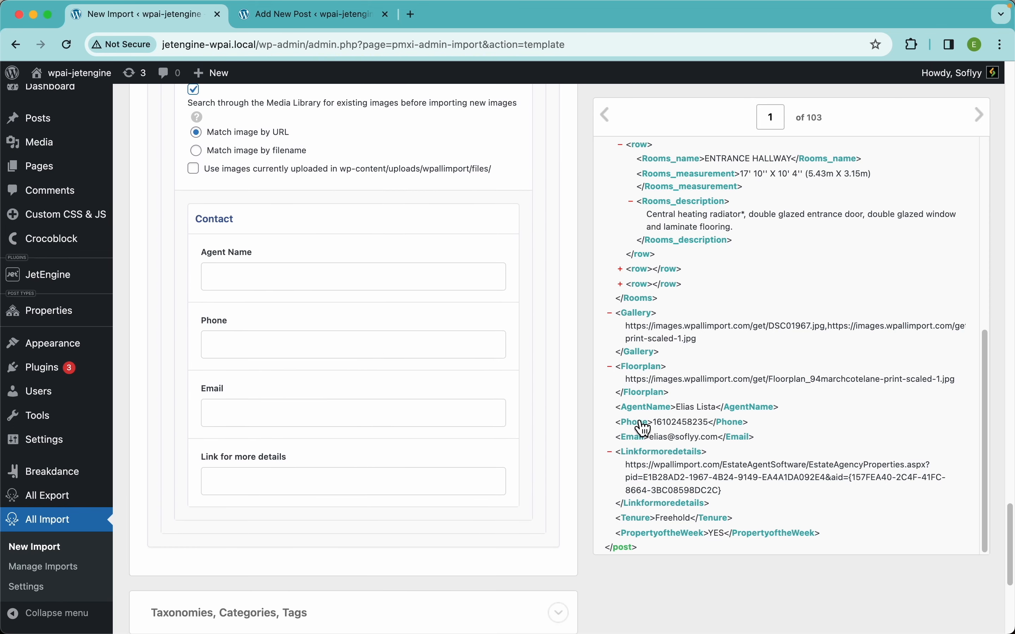
left_click_drag(645, 413, 316, 278)
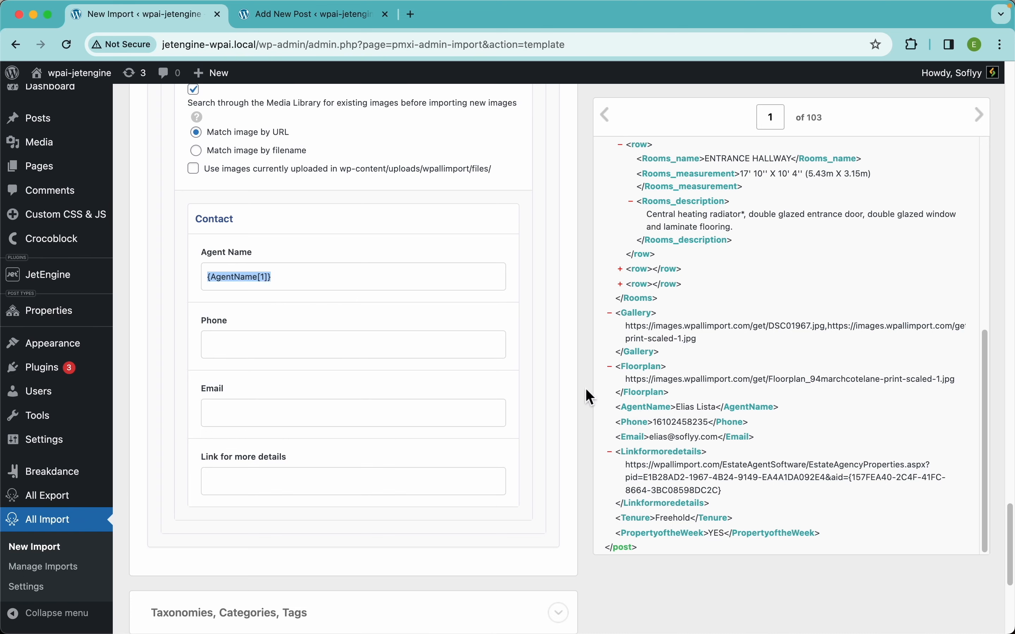
left_click_drag(641, 423, 394, 344)
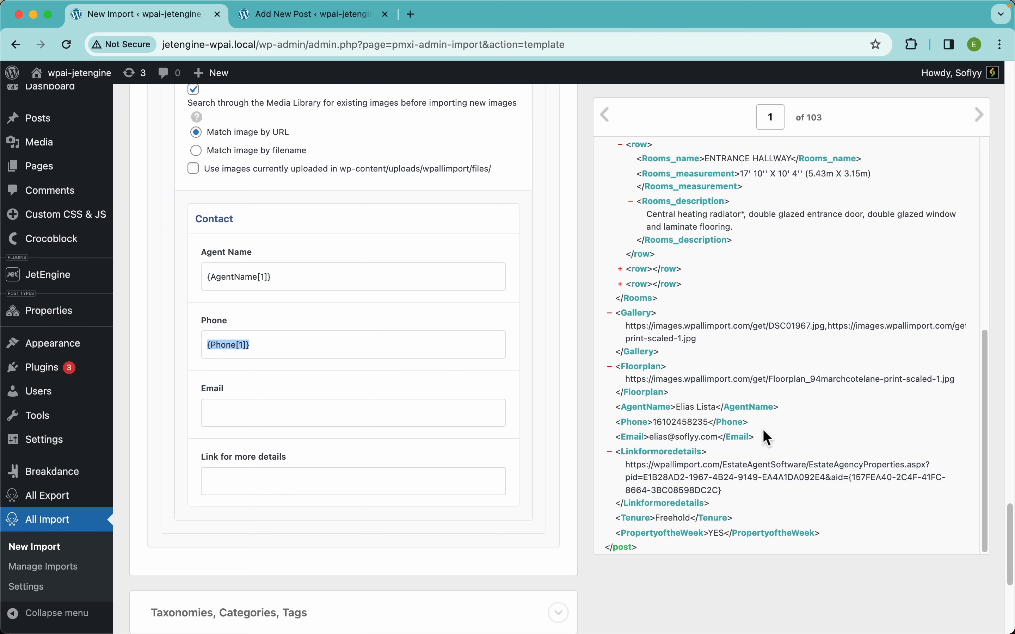
left_click_drag(632, 442, 436, 421)
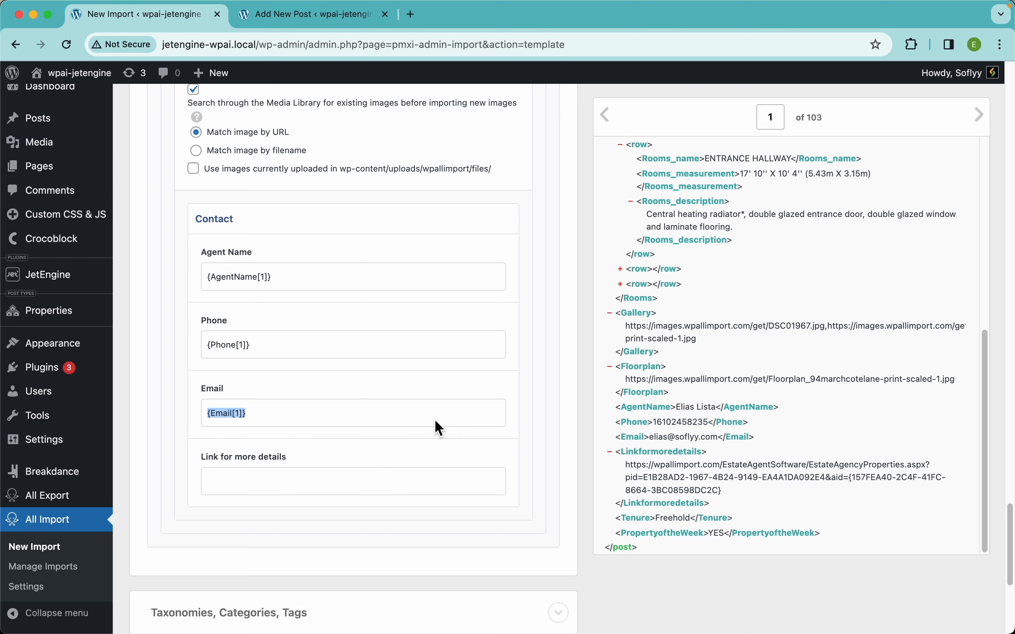
left_click_drag(631, 465, 392, 474)
Enable the Tenure taxonomy and map the Tenure element as each property's single Tenure term.
scroll(437, 391, "up", 10)
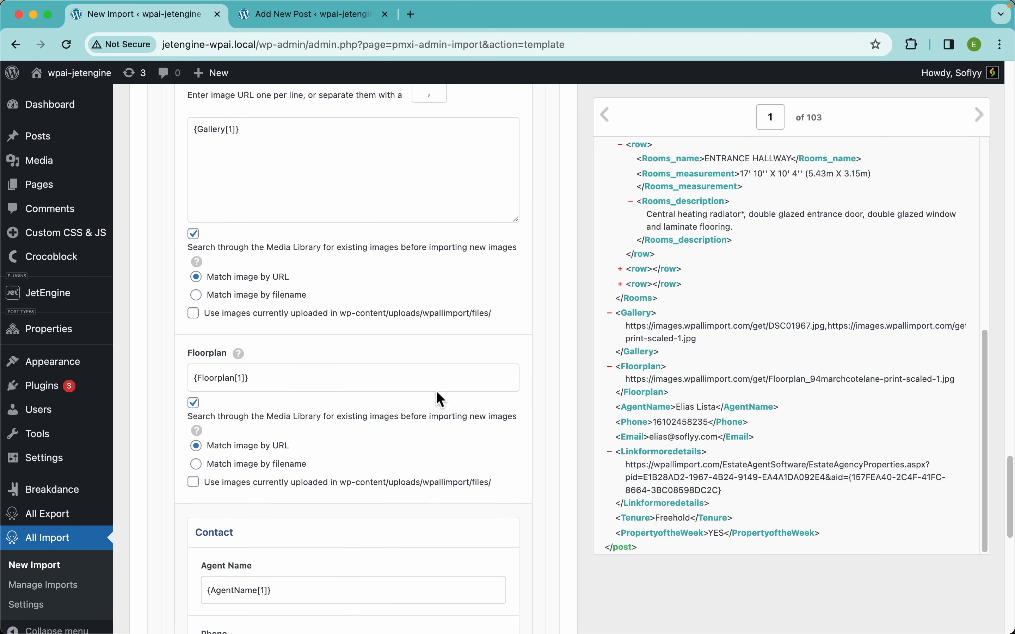
scroll(437, 392, "up", 15)
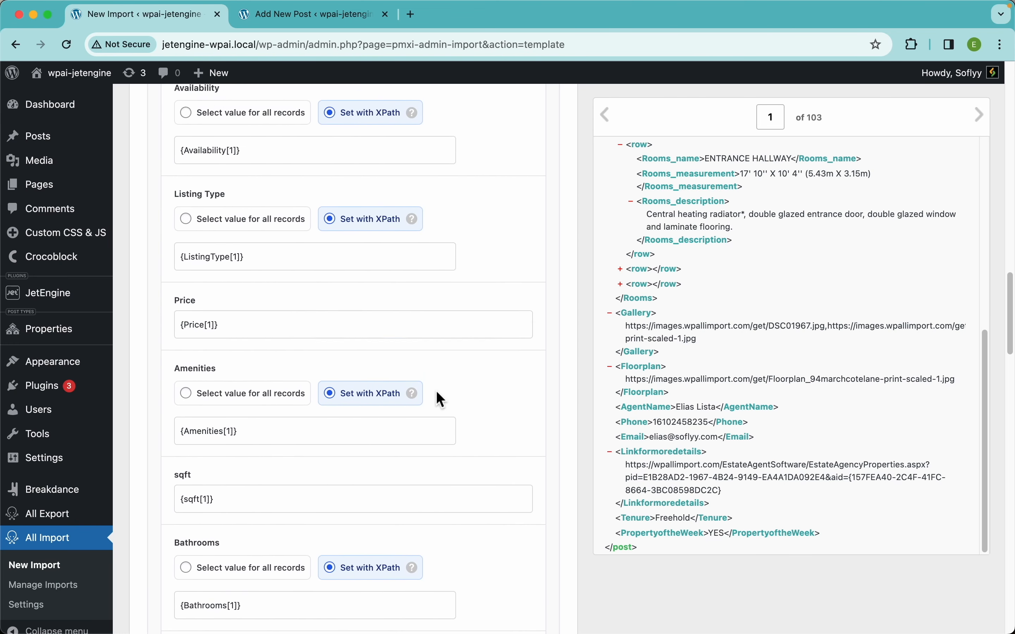
scroll(436, 391, "up", 3)
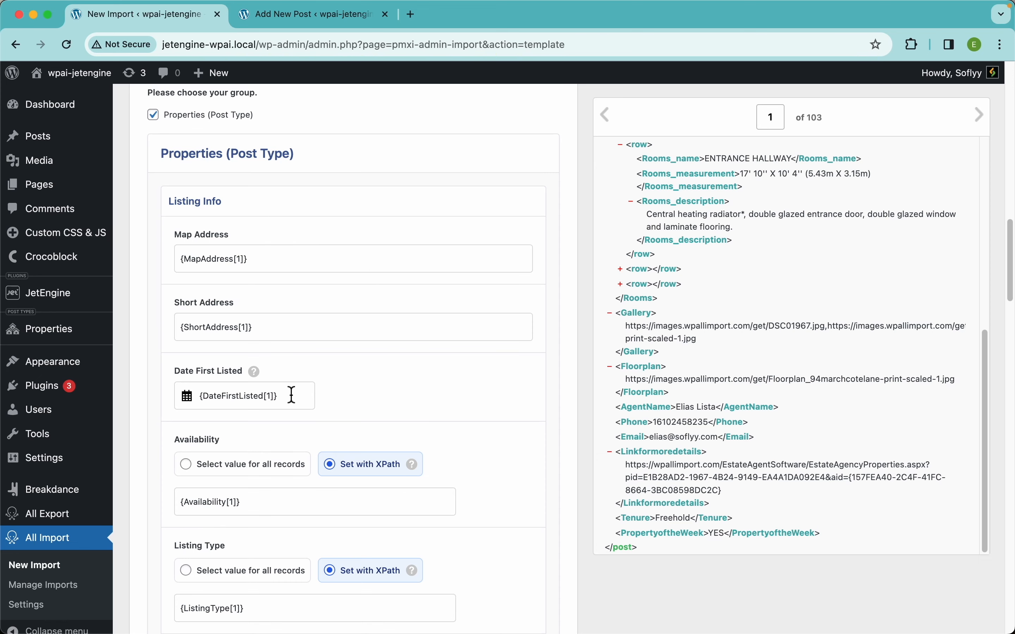
scroll(290, 395, "down", 15)
scroll(292, 396, "down", 20)
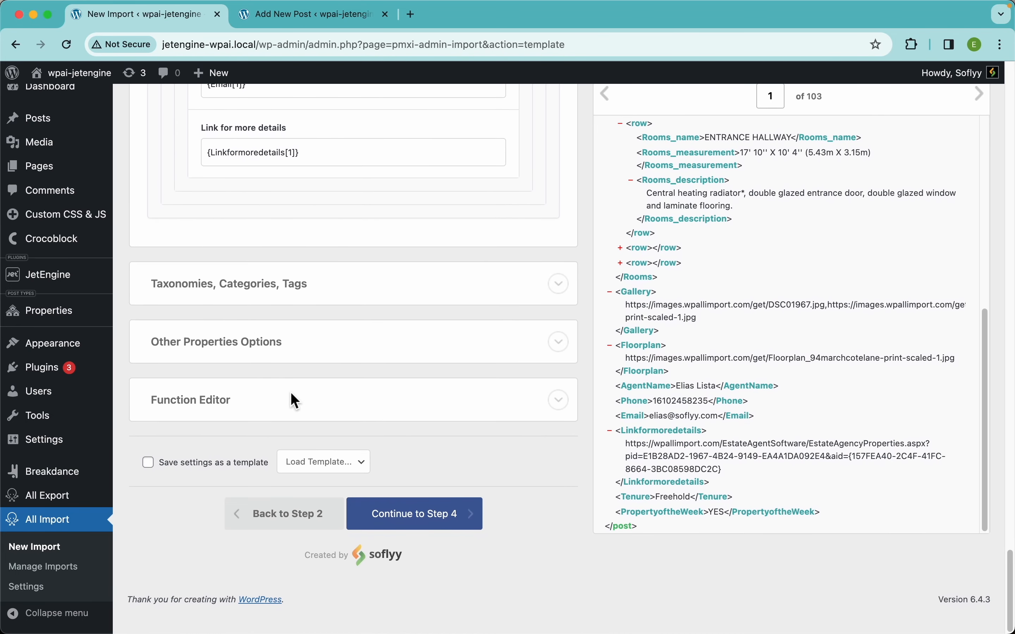
left_click(243, 314)
left_click(183, 337)
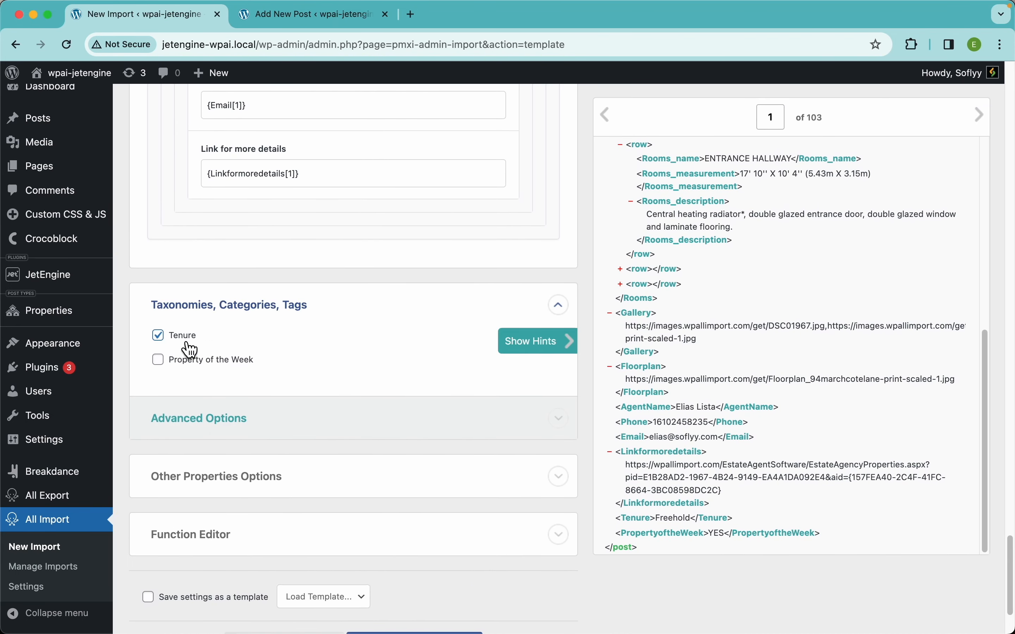
left_click_drag(657, 518, 279, 384)
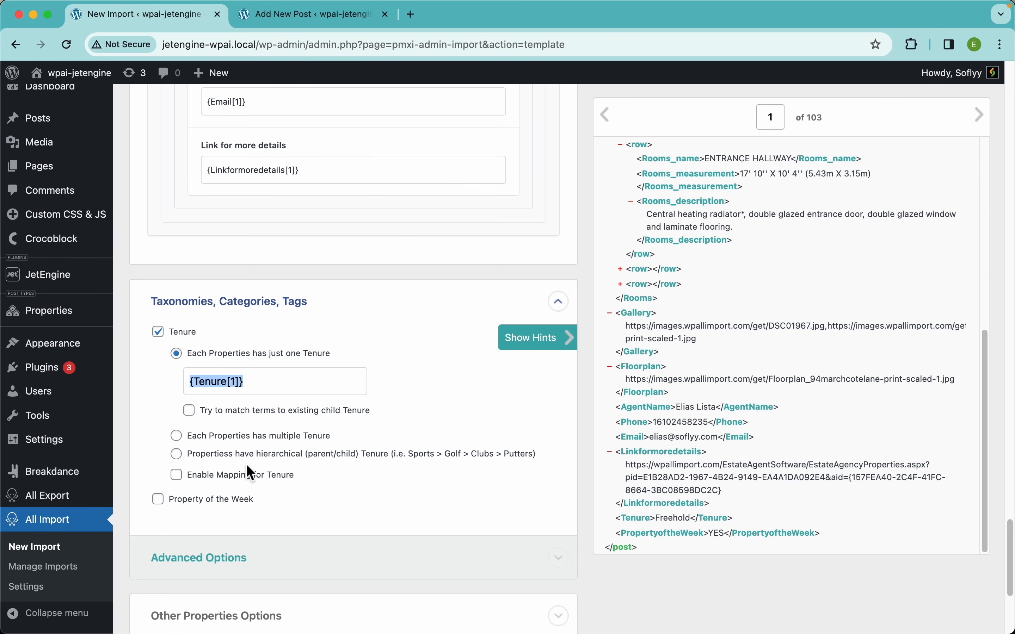
Enable the Property of the Week taxonomy and map the PropertyoftheWeek element as its single term.
left_click(237, 501)
scroll(313, 475, "down", 3)
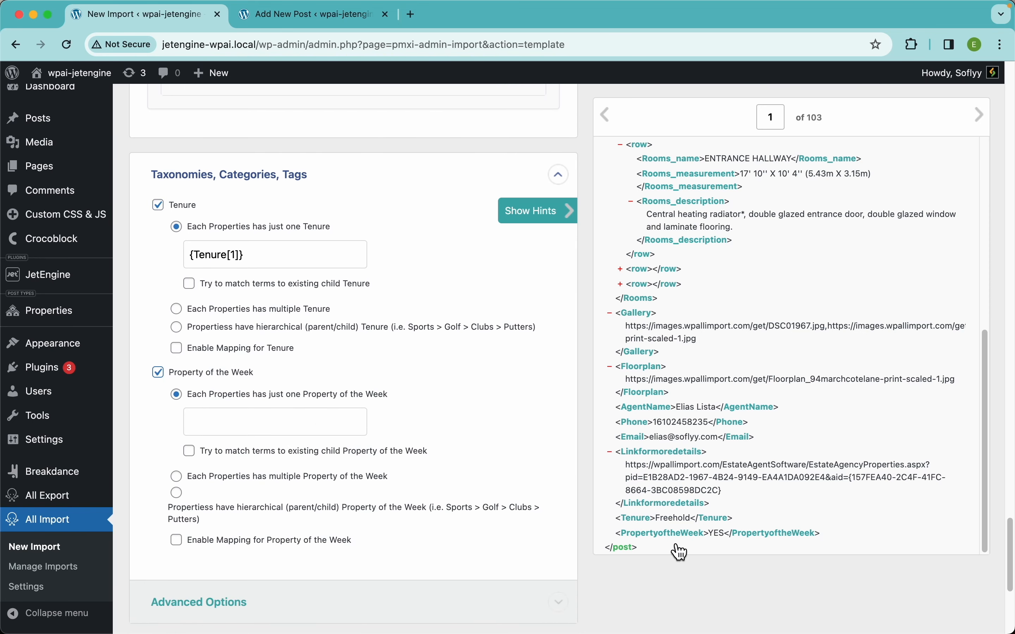
left_click_drag(675, 541, 293, 424)
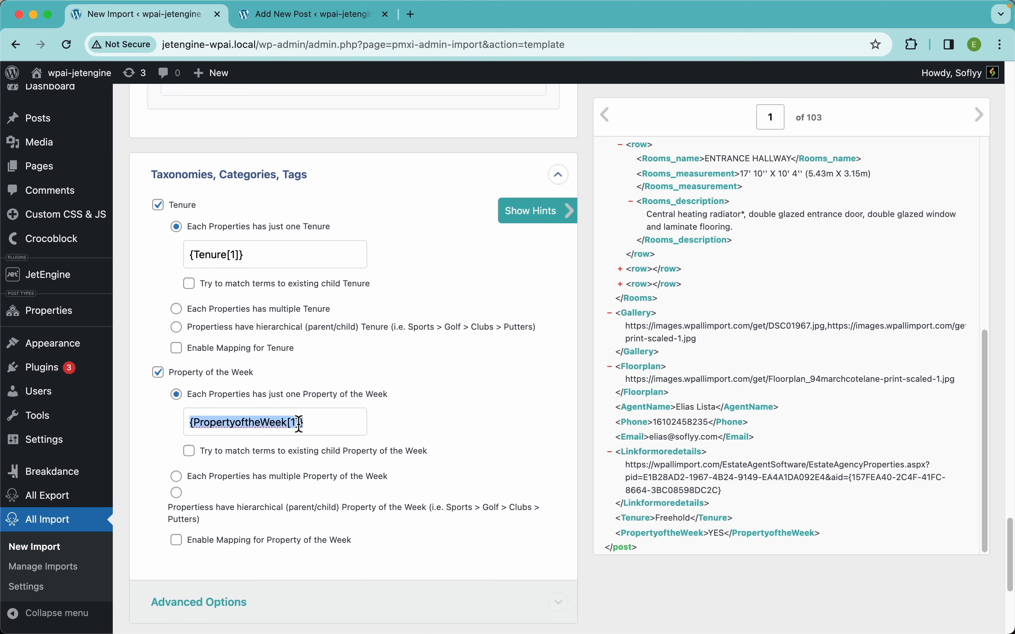
left_click(480, 424)
Continue to Step 4 of the import.
scroll(428, 434, "down", 7)
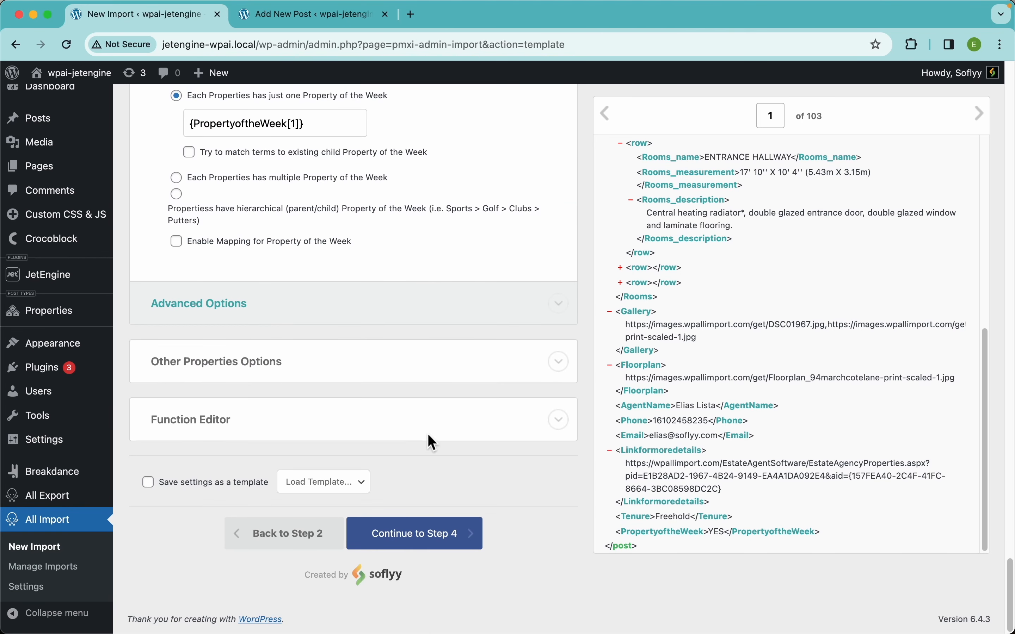
left_click(451, 541)
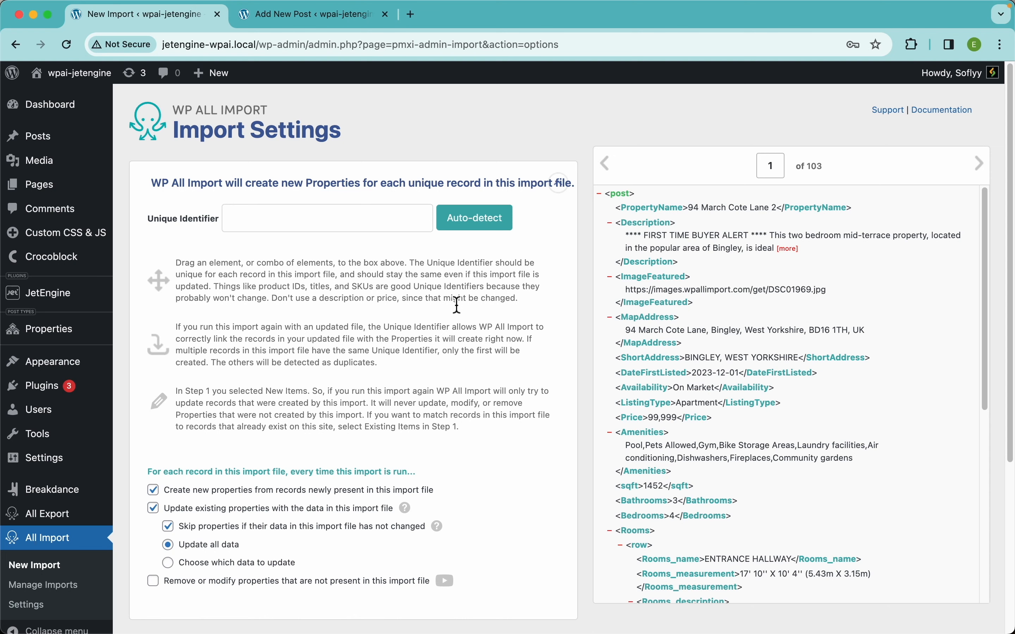
Auto-detect the unique identifier for the import records.
left_click(482, 228)
scroll(415, 397, "down", 5)
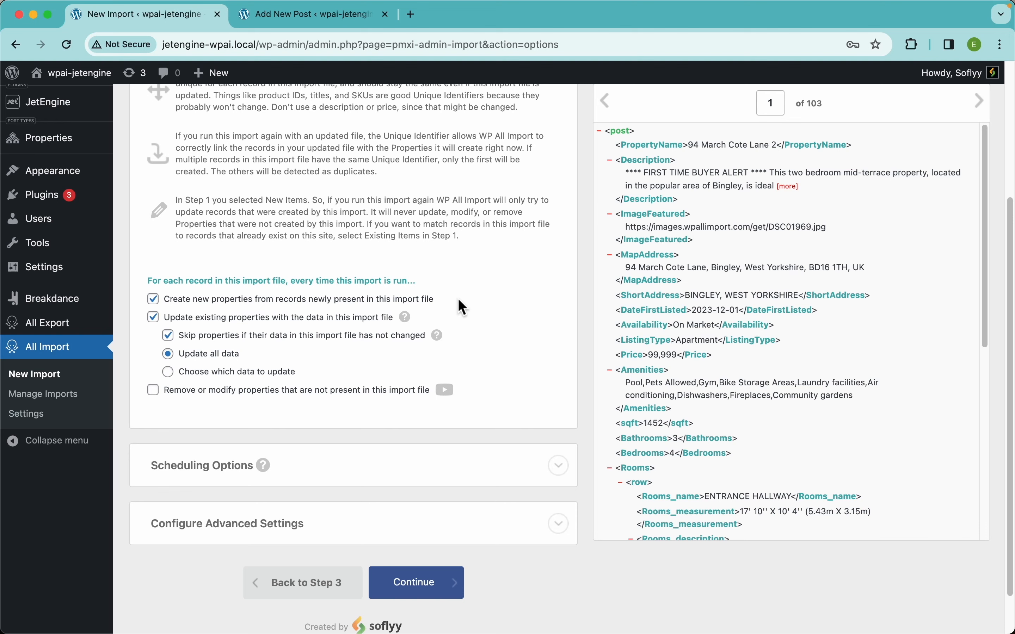
left_click_drag(458, 298, 169, 302)
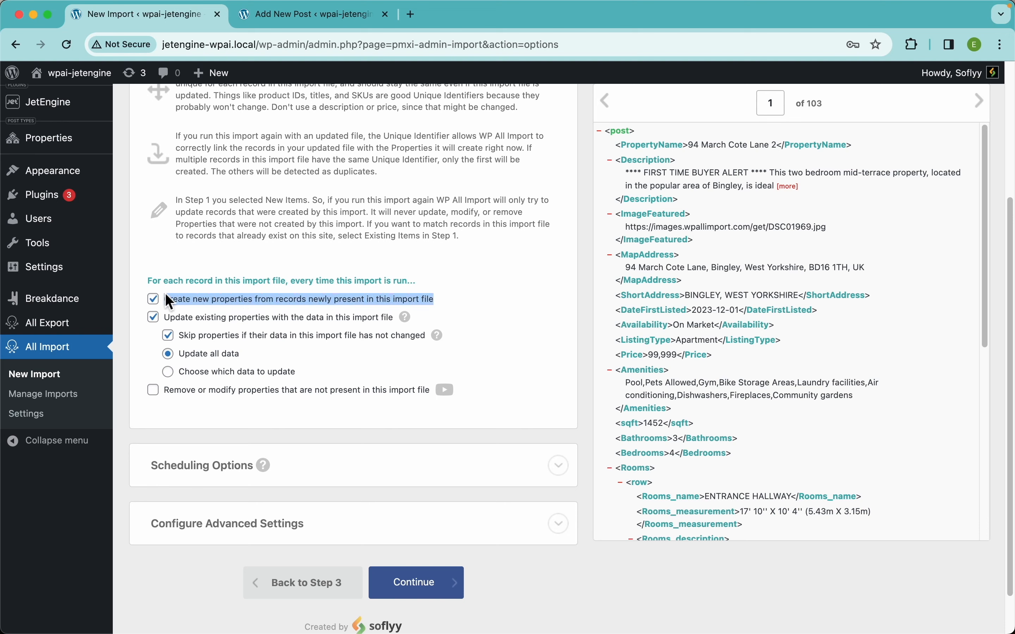
left_click(215, 268)
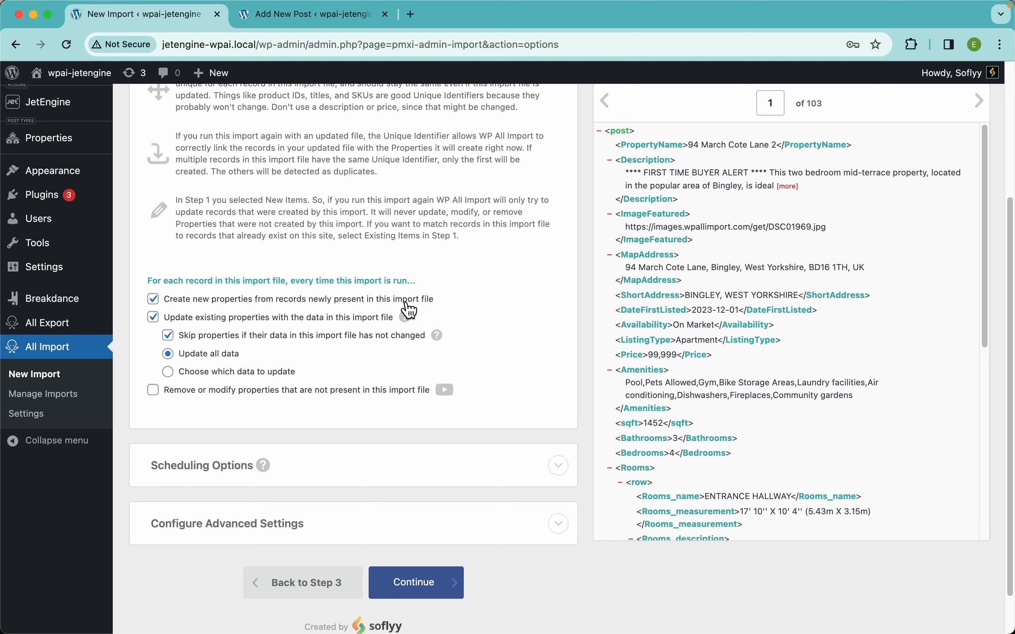
left_click(392, 303)
left_click(261, 309)
left_click(283, 322)
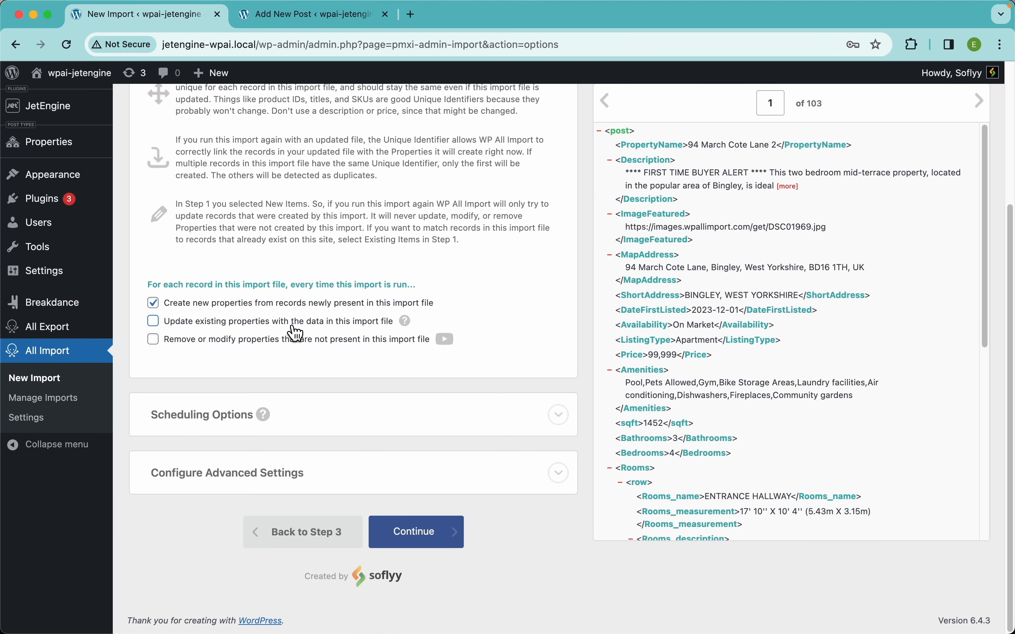
left_click(293, 325)
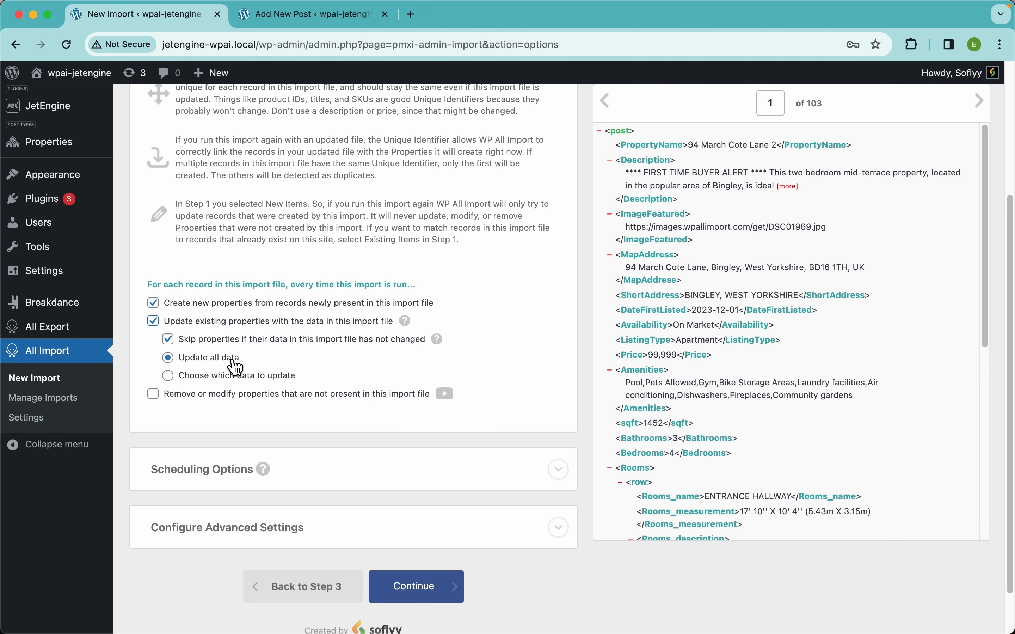
Try limiting updates to only the JetEngine Add-On price field, then revert to updating all data.
left_click(220, 376)
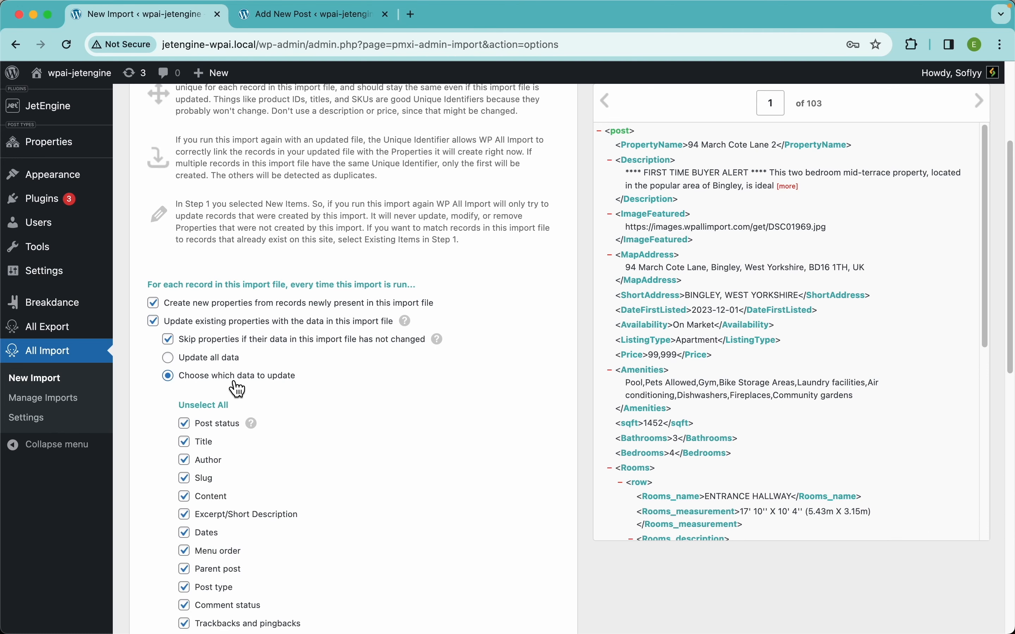
scroll(335, 384, "down", 5)
left_click(209, 220)
scroll(322, 324, "down", 4)
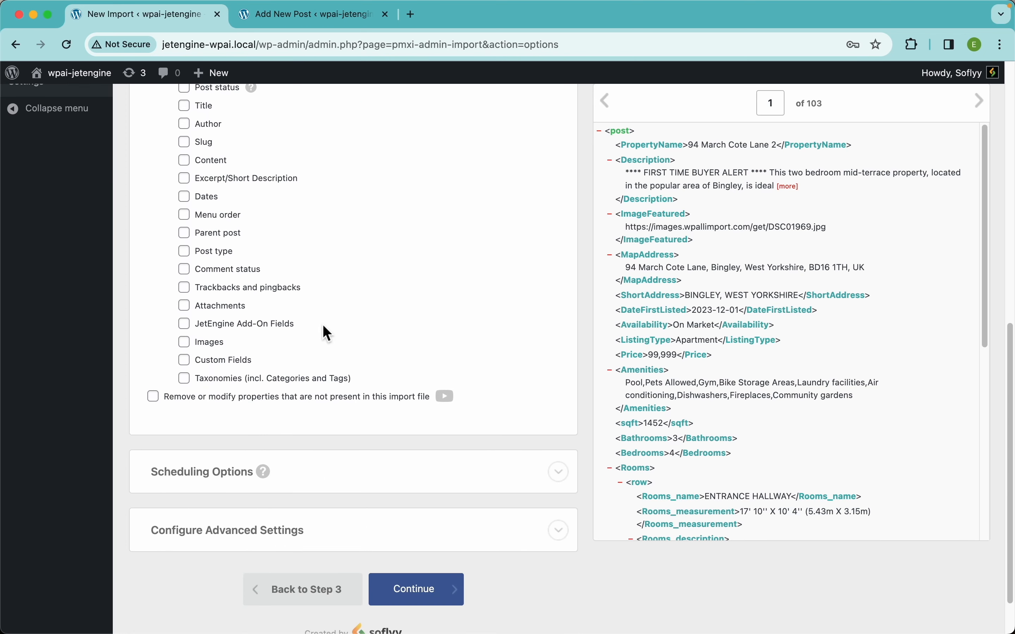
left_click(248, 342)
left_click(251, 324)
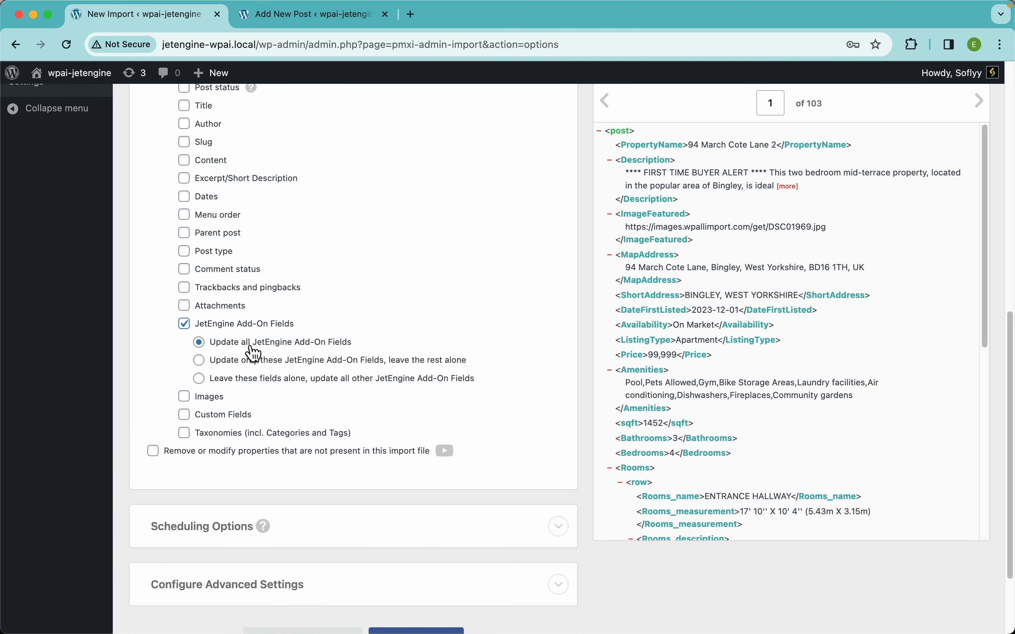
left_click(285, 364)
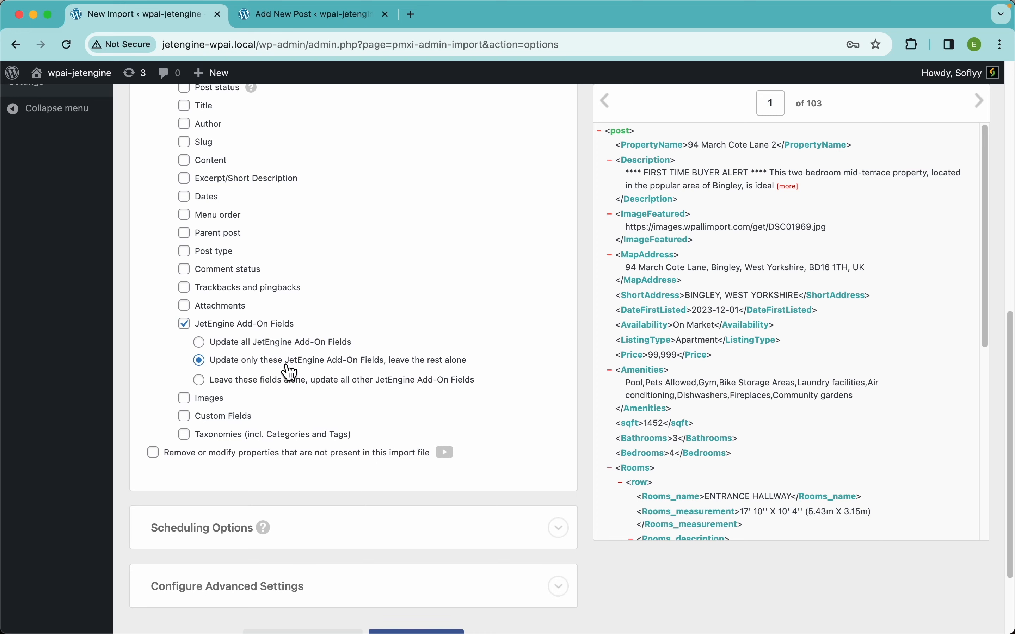
left_click(310, 398)
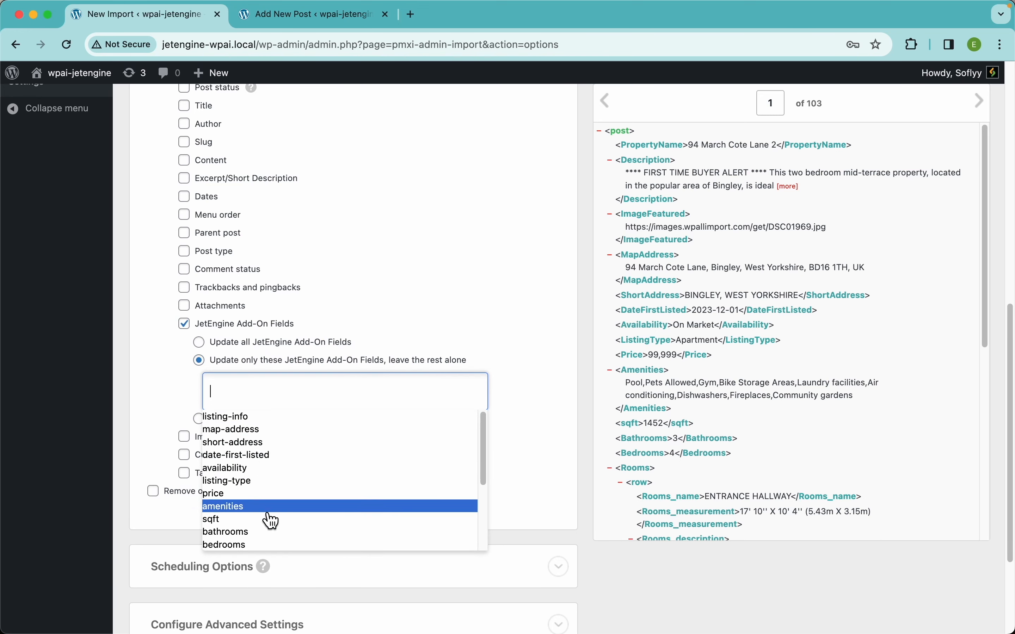
left_click(249, 495)
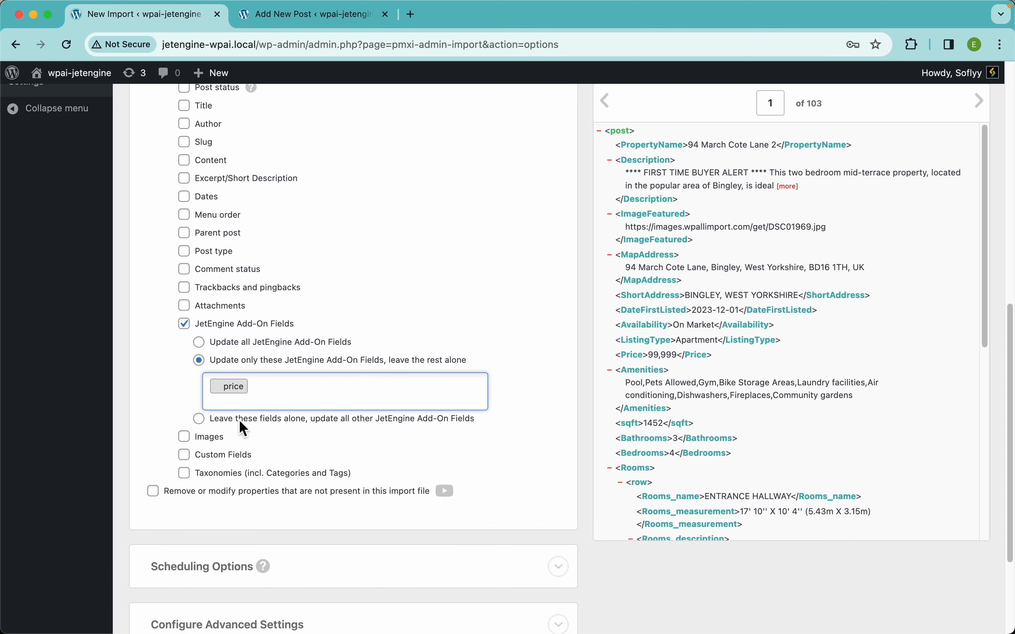
scroll(346, 260, "up", 5)
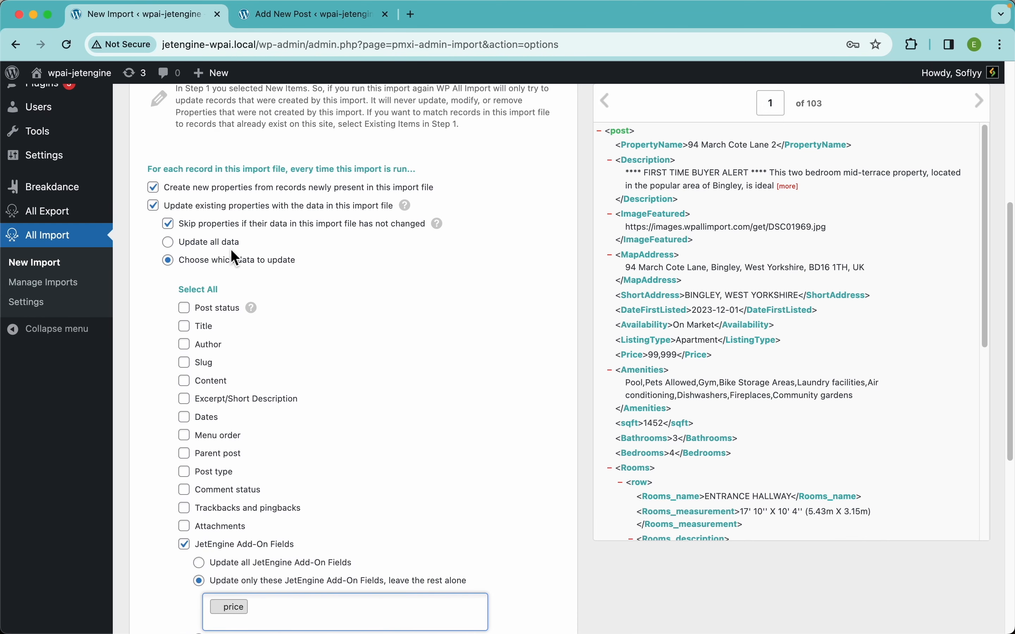
left_click(208, 242)
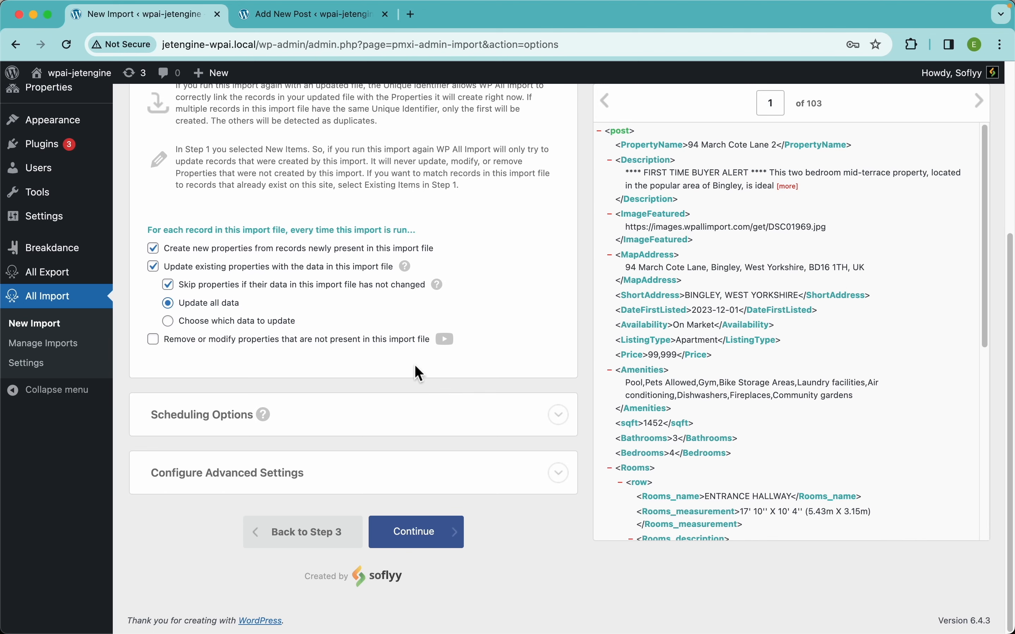
Try removing properties missing from the file, deleting their attached files and images, then turn the removal option off again.
left_click(320, 341)
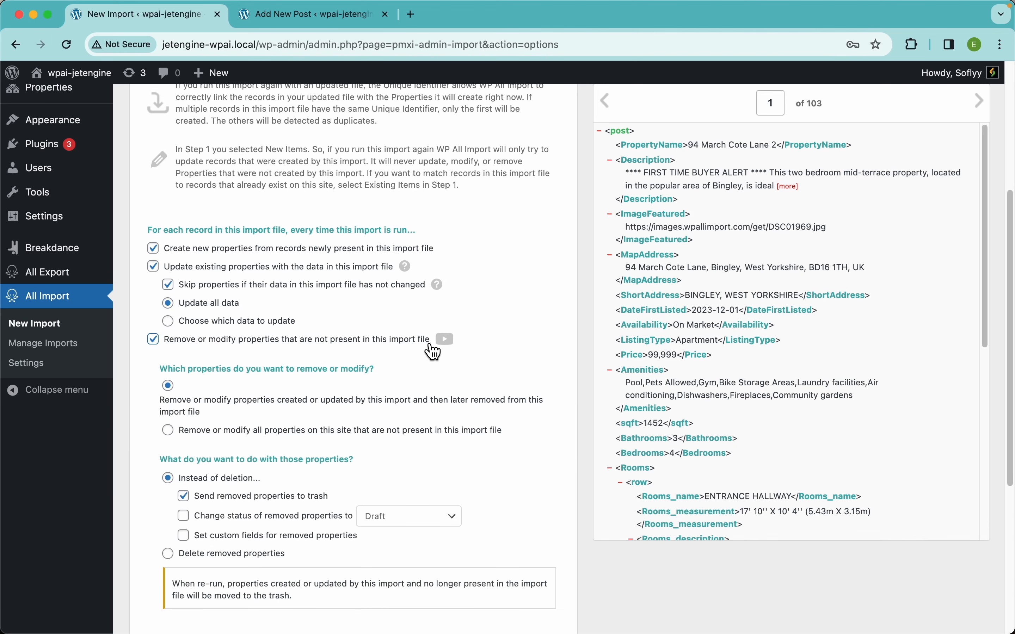
scroll(460, 375, "down", 3)
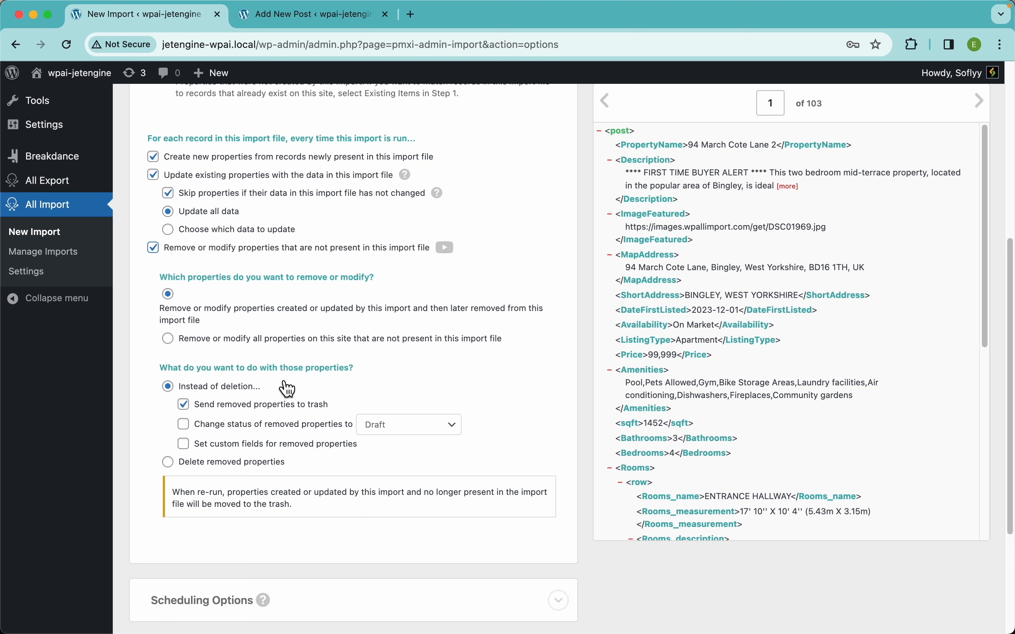
left_click(277, 446)
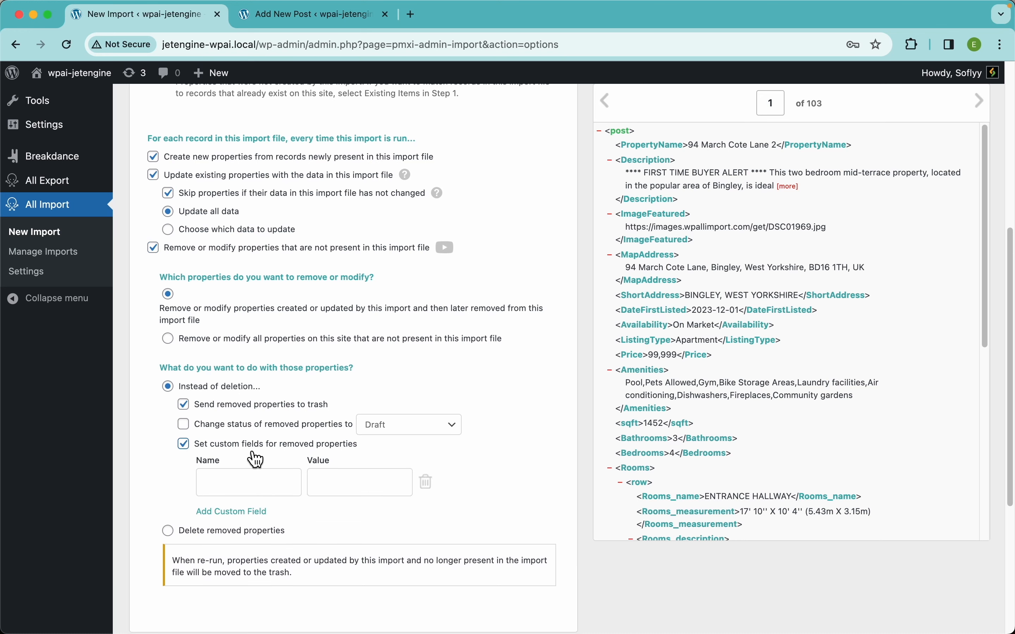
left_click(373, 488)
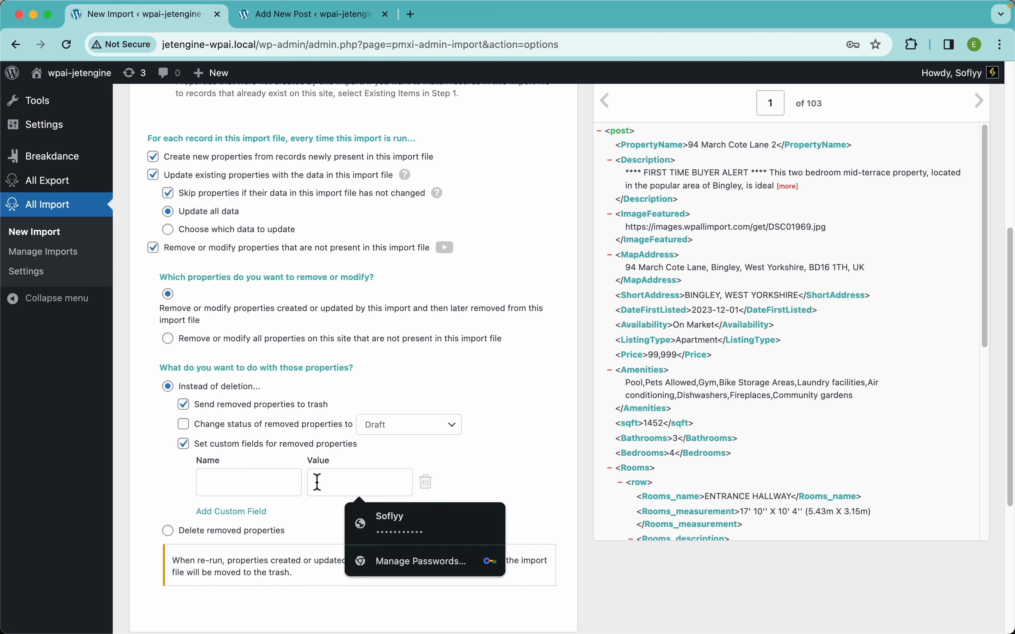
left_click(378, 458)
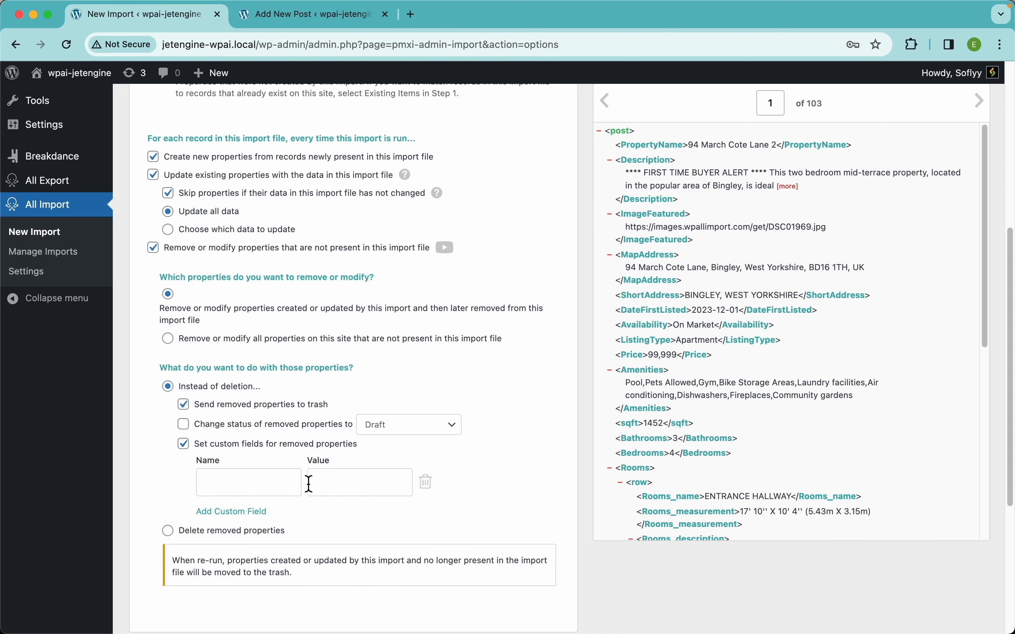
double_click(313, 427)
left_click(288, 427)
left_click(300, 431)
left_click(272, 446)
left_click(244, 465)
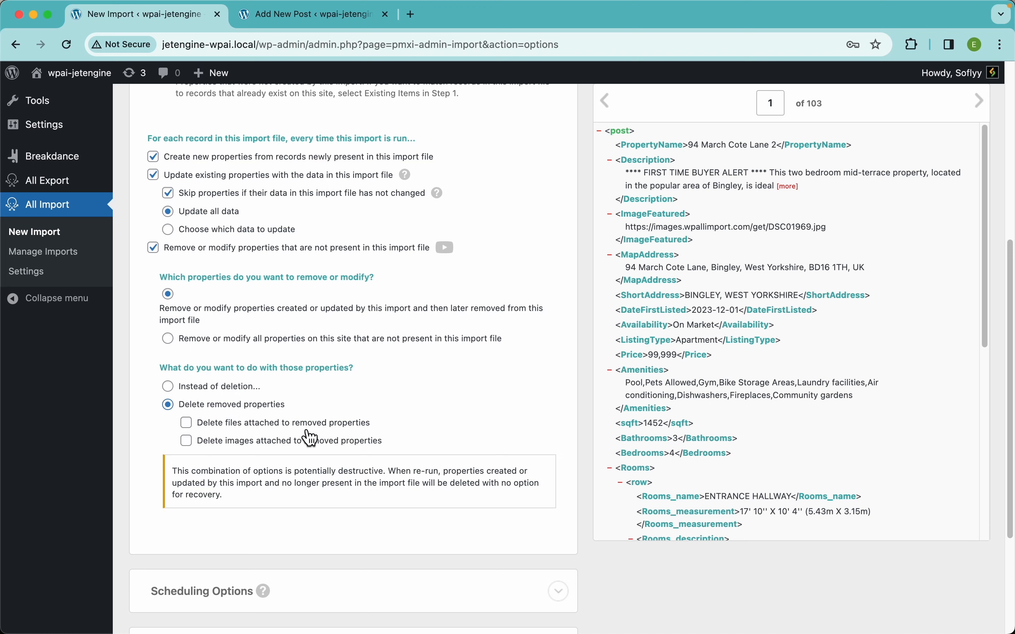
left_click(309, 432)
left_click(286, 446)
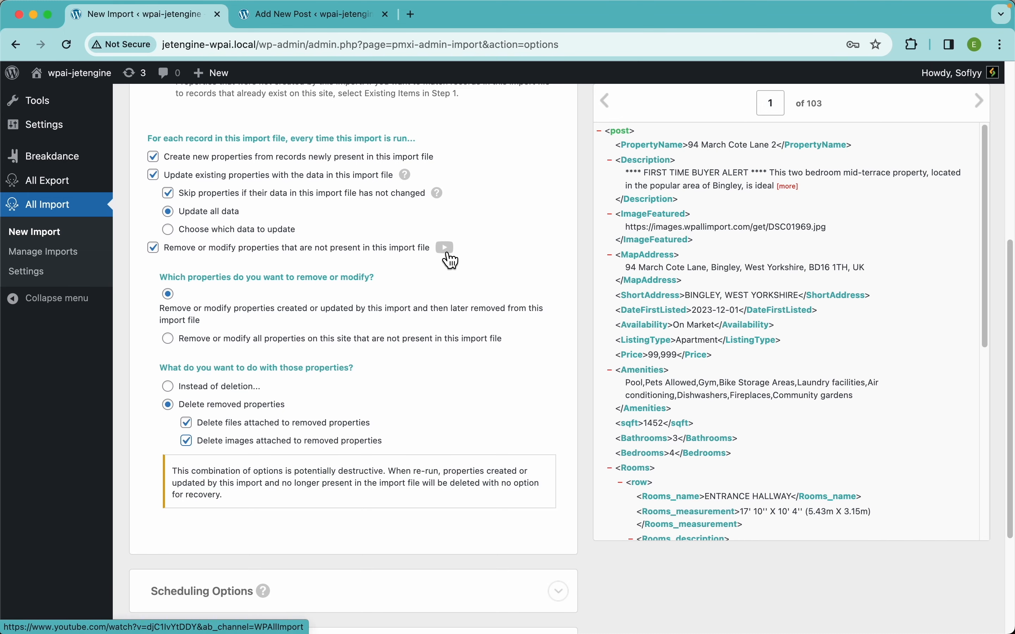
left_click(194, 248)
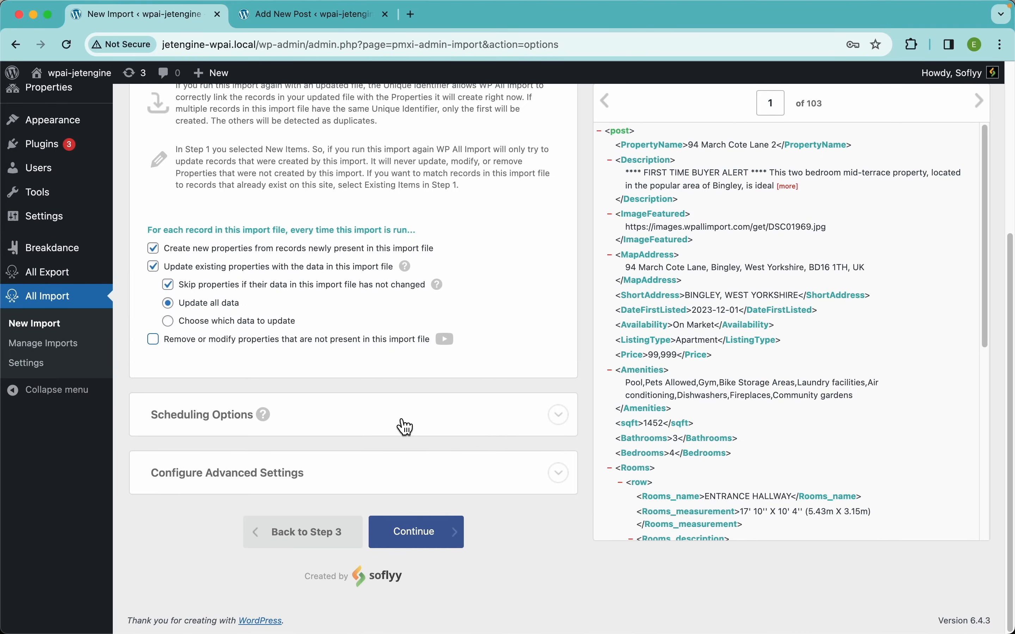
left_click(222, 341)
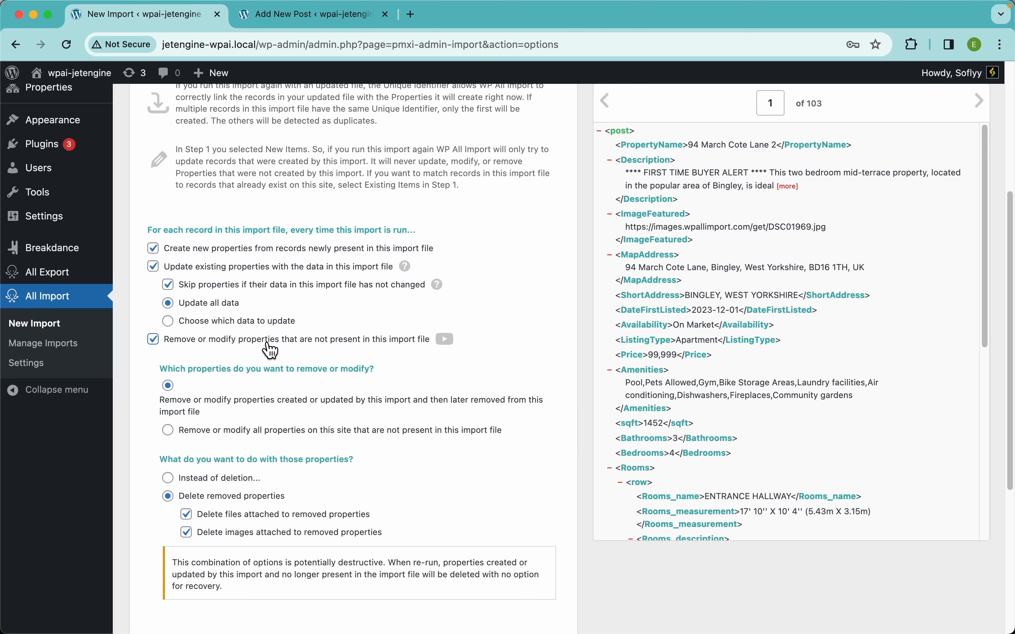
left_click(269, 340)
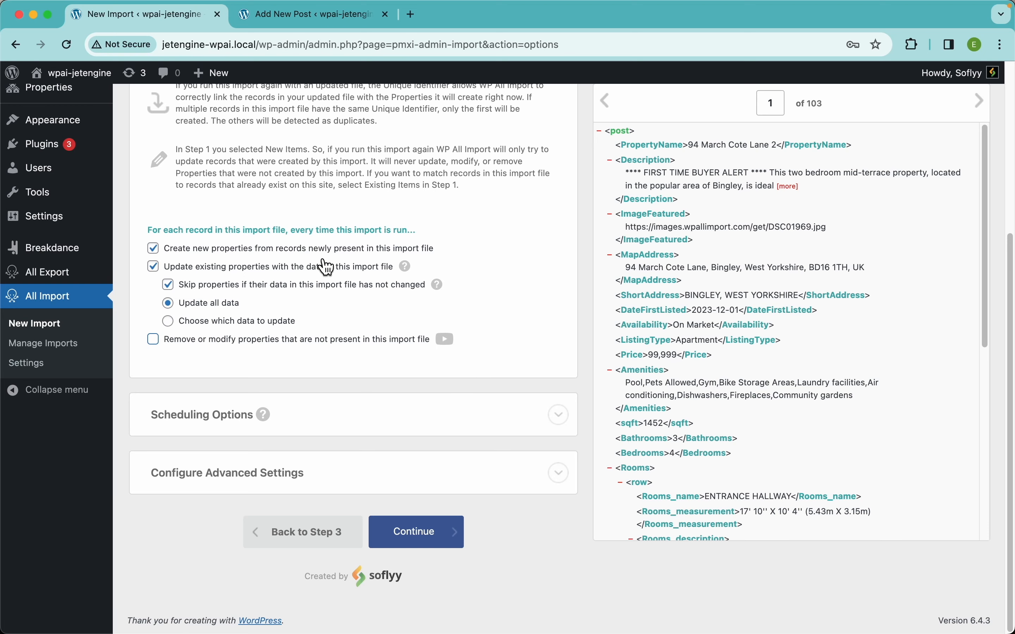
Continue to the confirmation step and run the import.
scroll(464, 285, "up", 5)
scroll(511, 377, "down", 5)
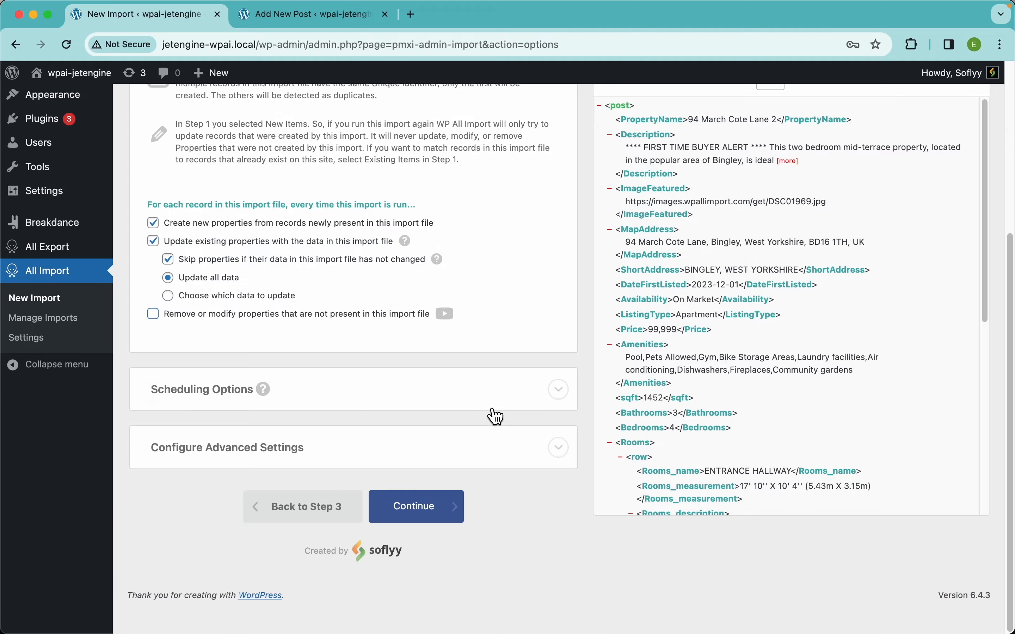
left_click(447, 539)
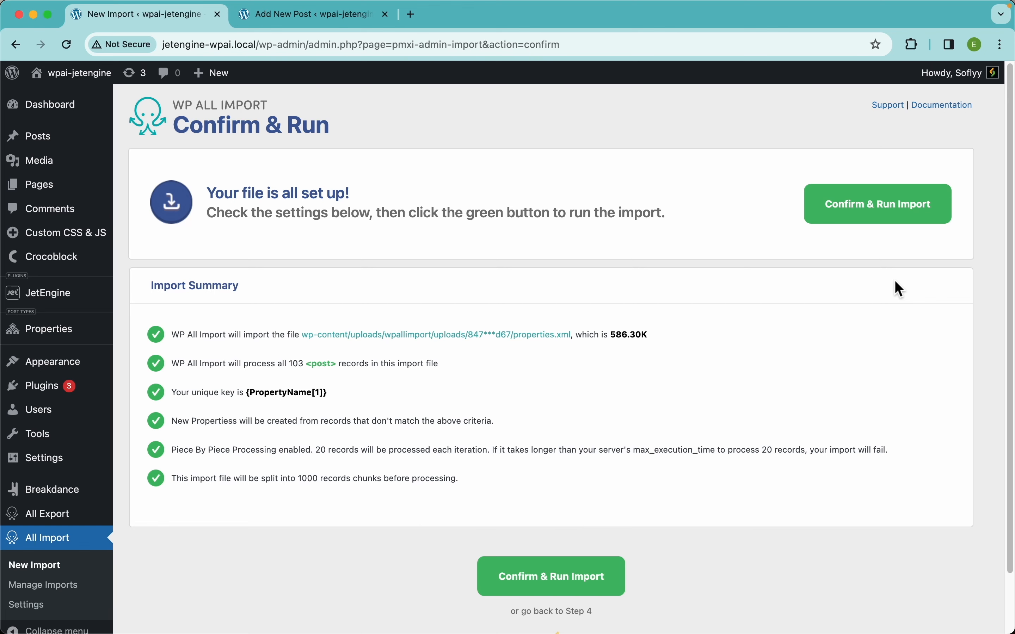
left_click(876, 216)
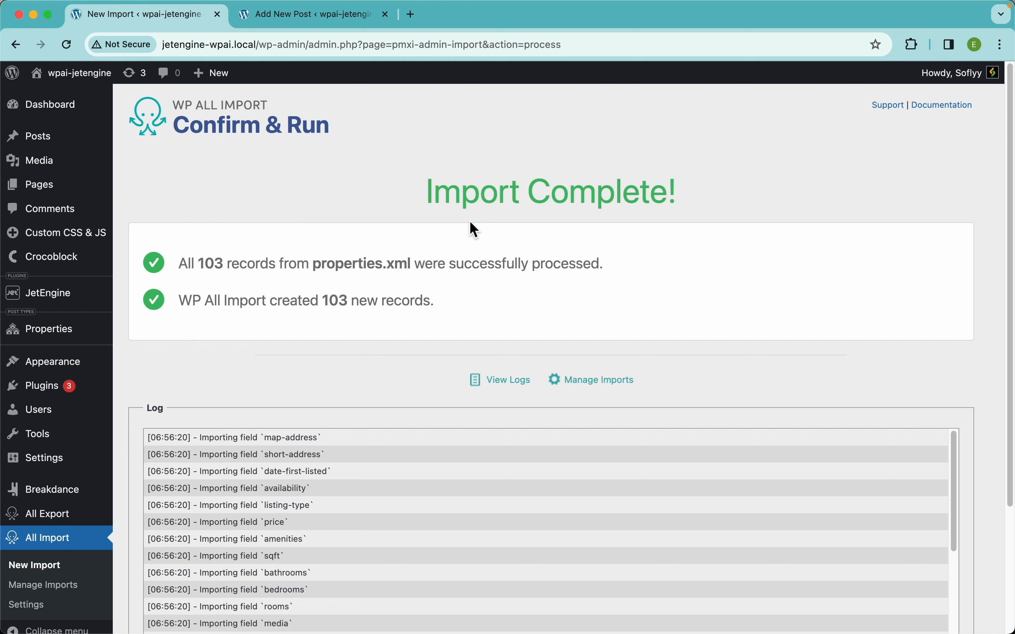
left_click(64, 339)
mouse_move(250, 277)
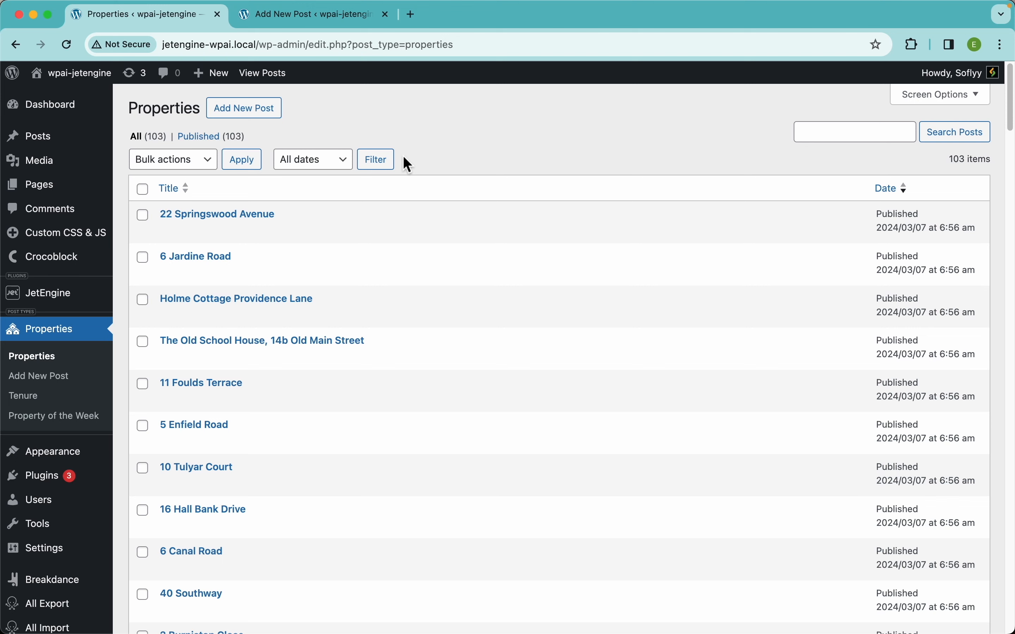
left_click(233, 218)
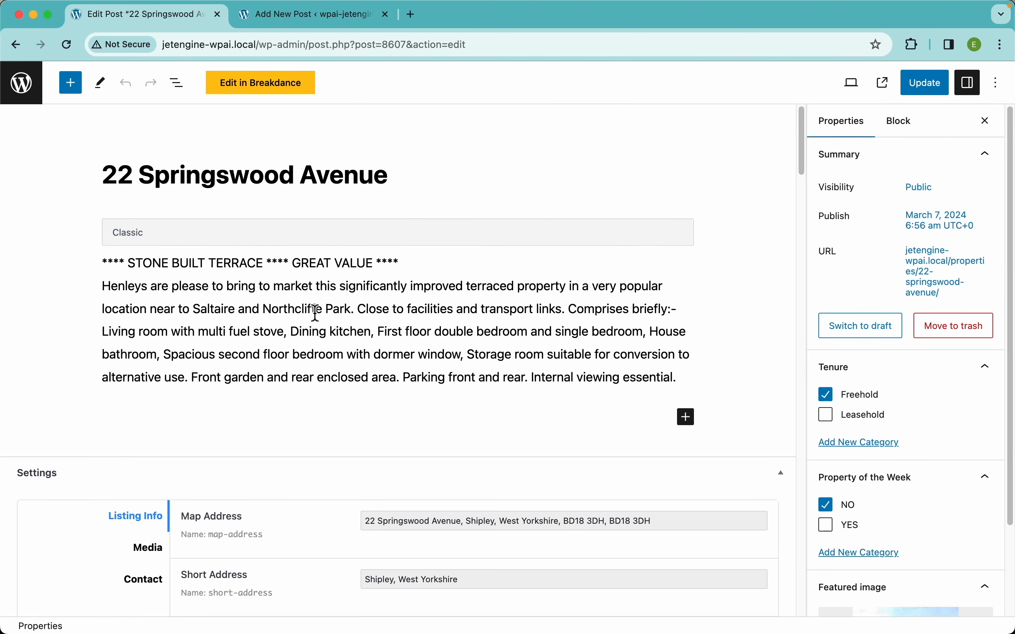
Review the property's imported listing info fields, including date, availability, listing type, amenities and rooms.
scroll(923, 369, "down", 3)
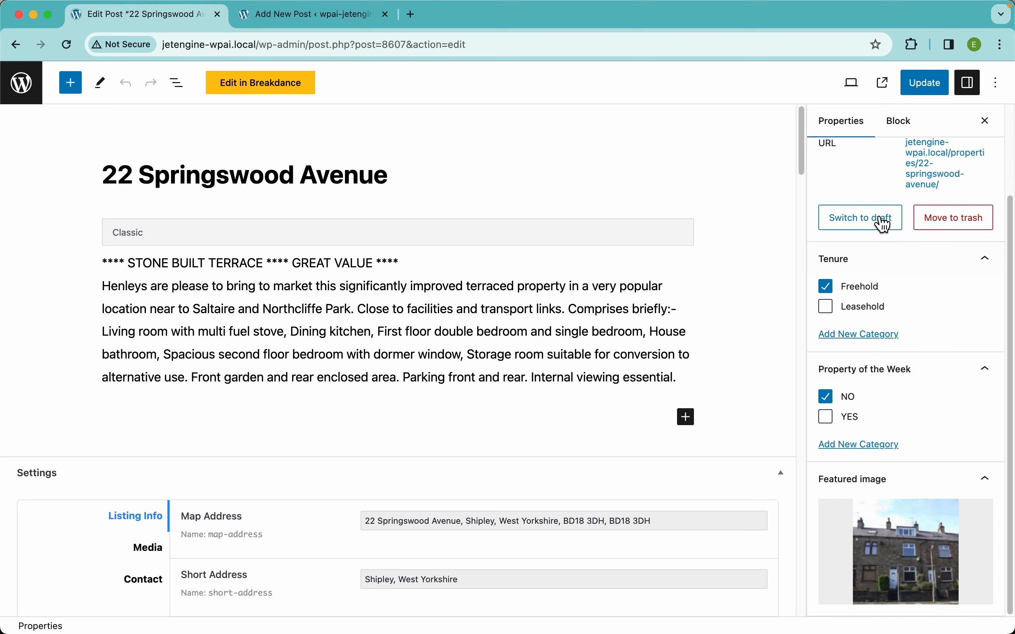
mouse_move(909, 537)
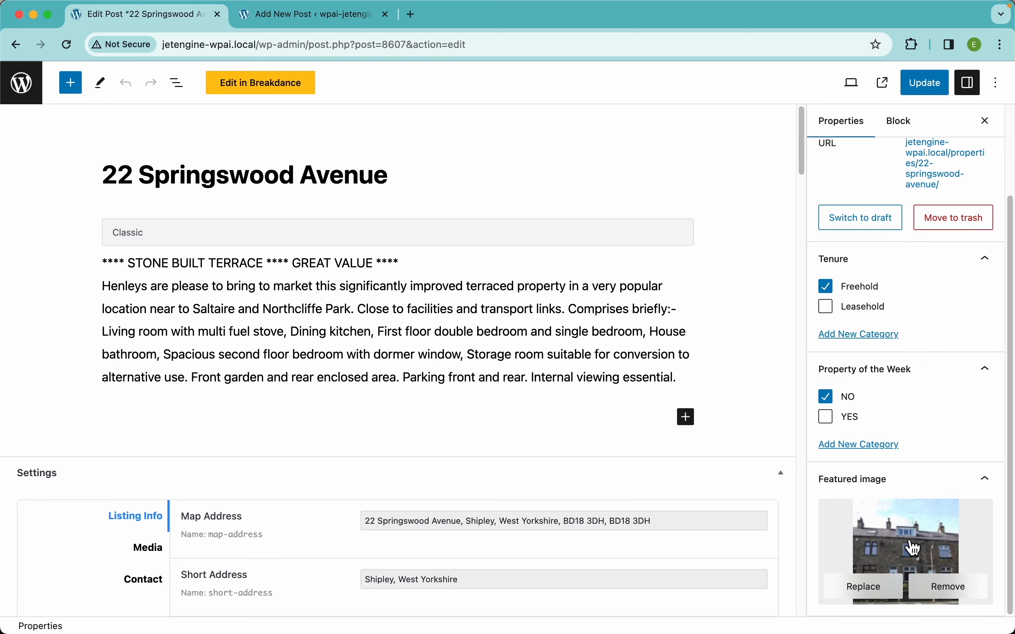
scroll(277, 428, "down", 1)
scroll(276, 428, "down", 5)
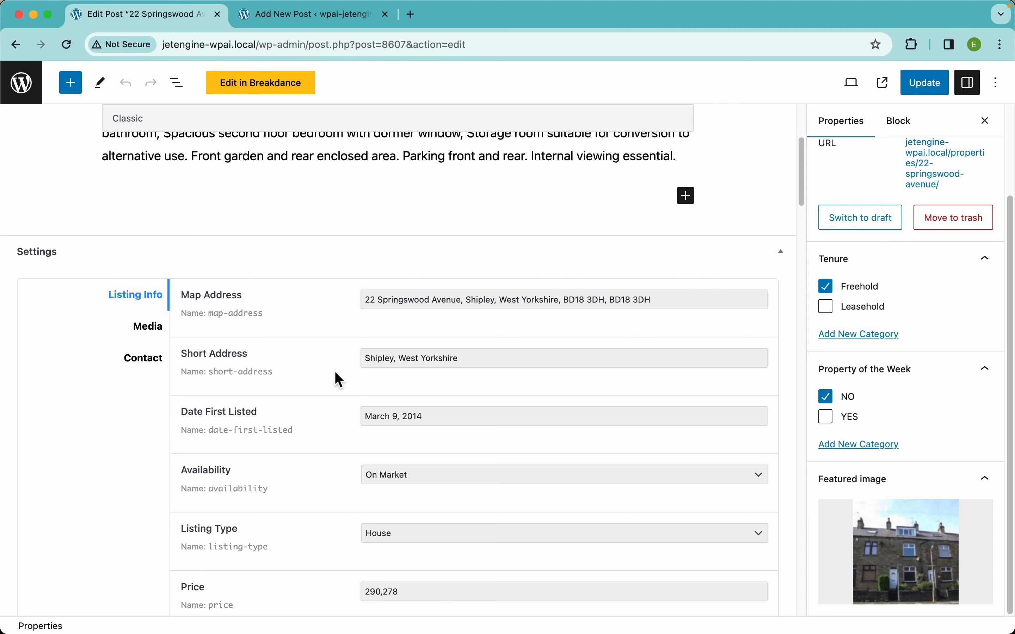
scroll(269, 369, "down", 4)
left_click(428, 256)
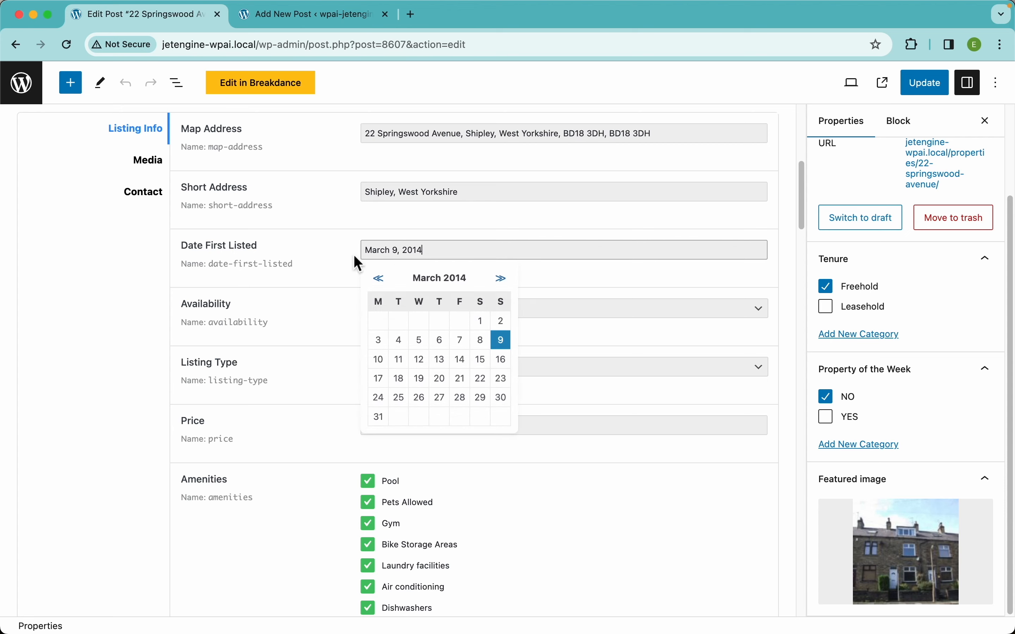
left_click(283, 299)
left_click(425, 312)
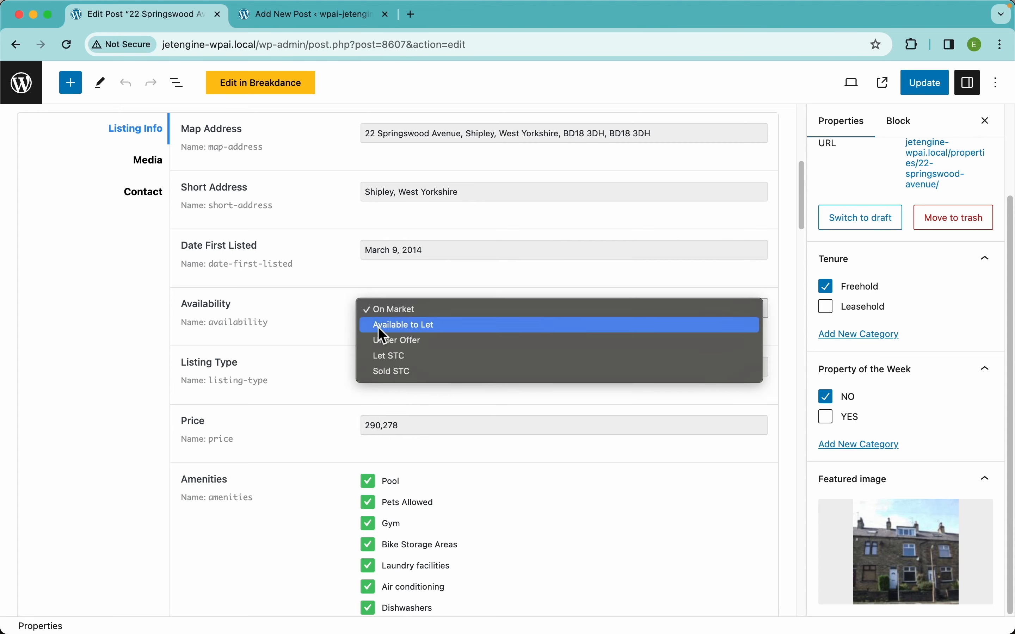
left_click(333, 344)
left_click(413, 370)
left_click(275, 377)
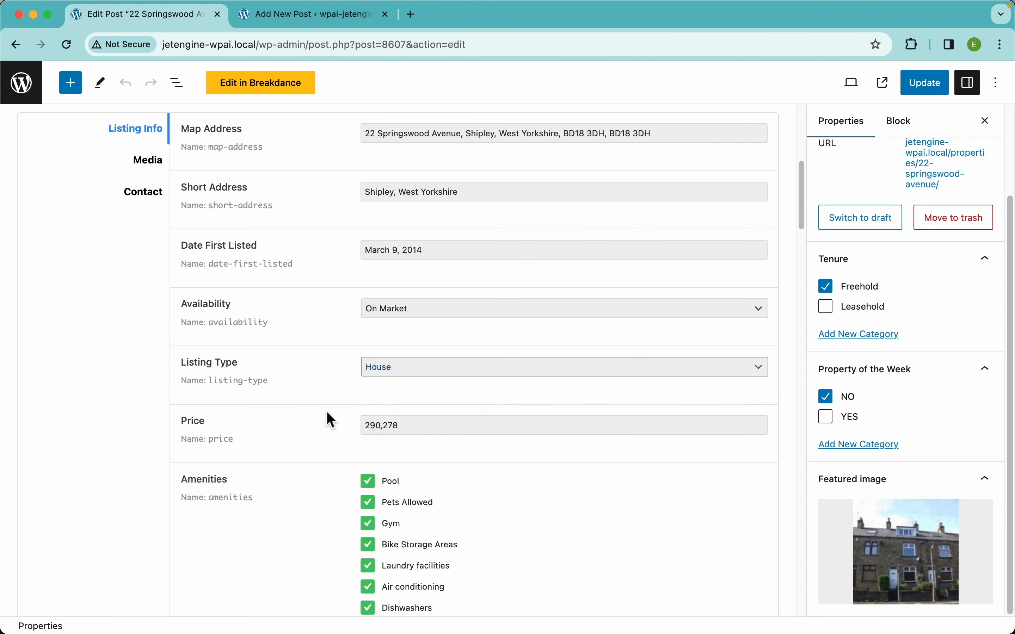
scroll(327, 412, "down", 6)
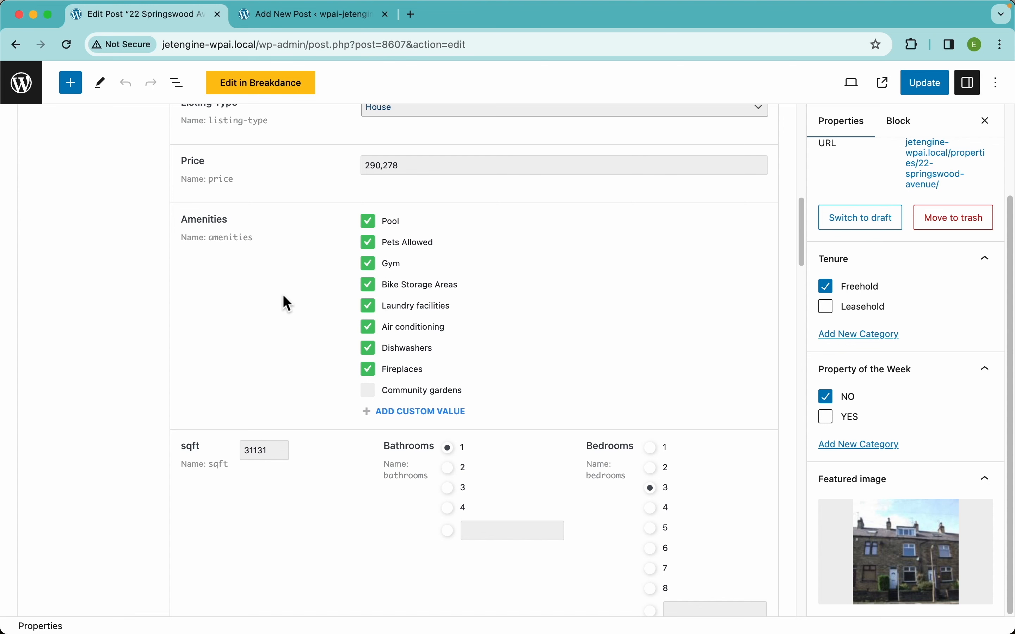
scroll(295, 396, "down", 4)
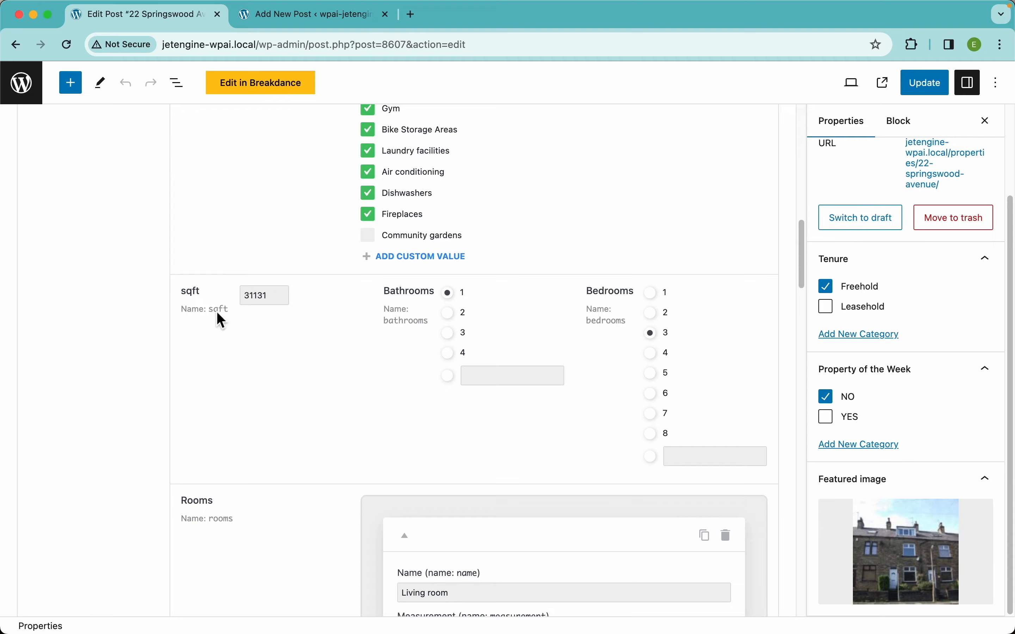
scroll(392, 414, "down", 5)
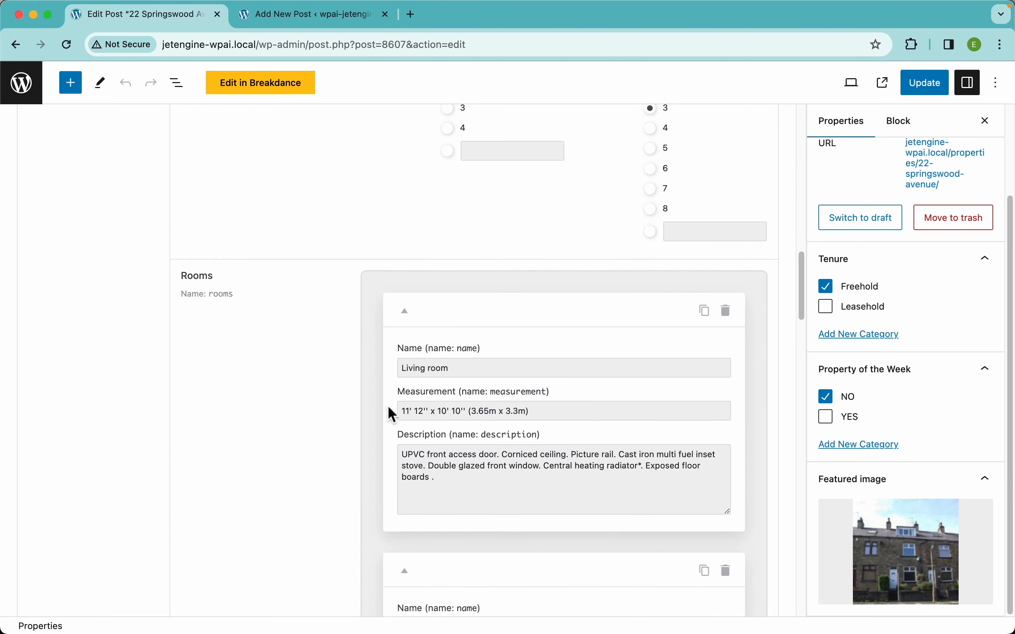
scroll(388, 406, "down", 20)
scroll(386, 406, "down", 5)
scroll(579, 419, "down", 5)
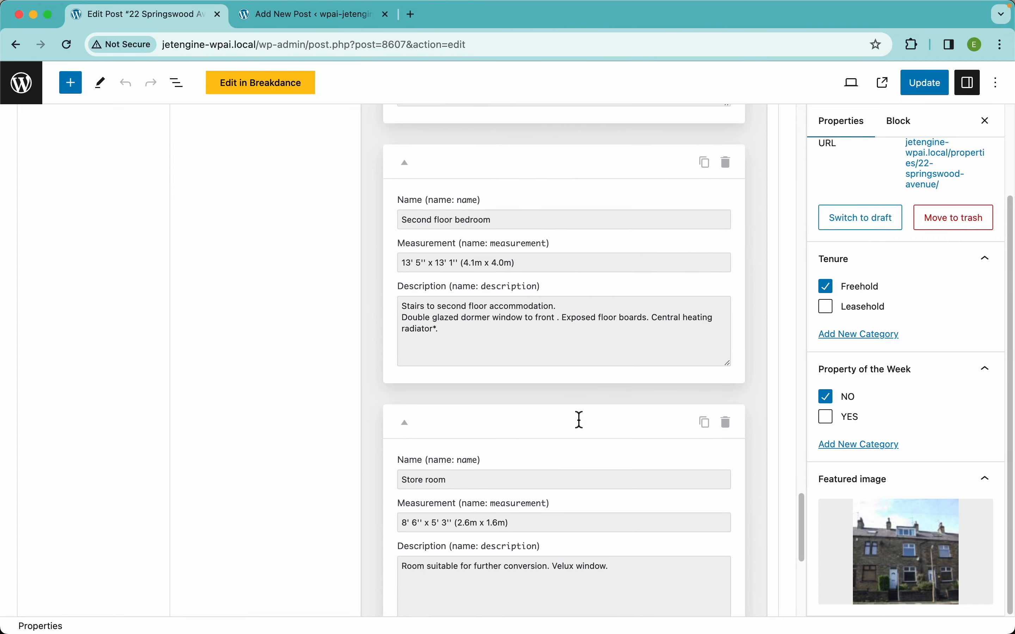
scroll(615, 300, "down", 4)
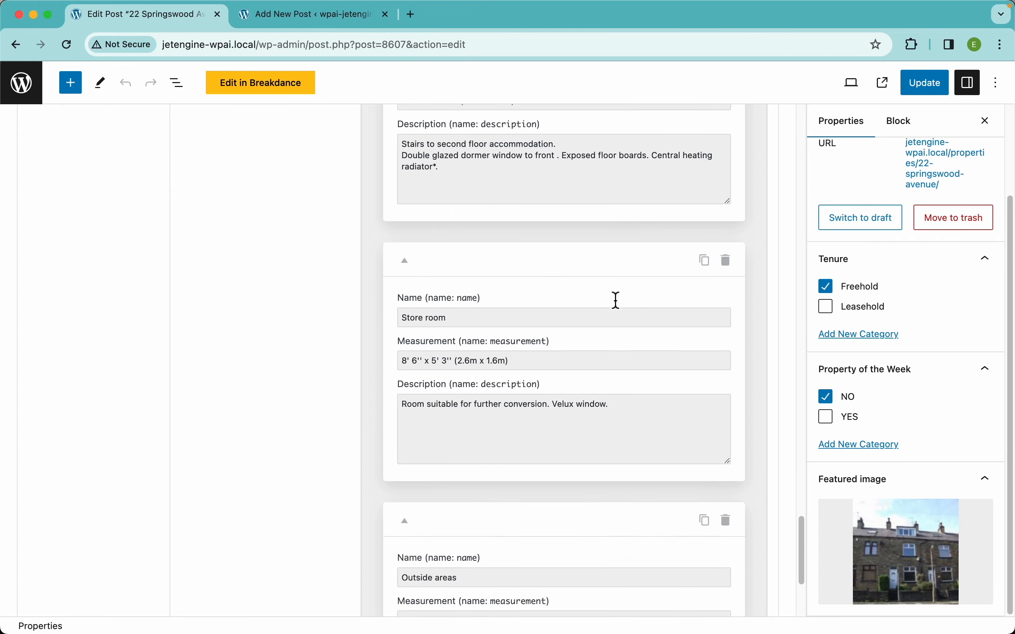
scroll(615, 299, "down", 6)
scroll(615, 298, "up", 20)
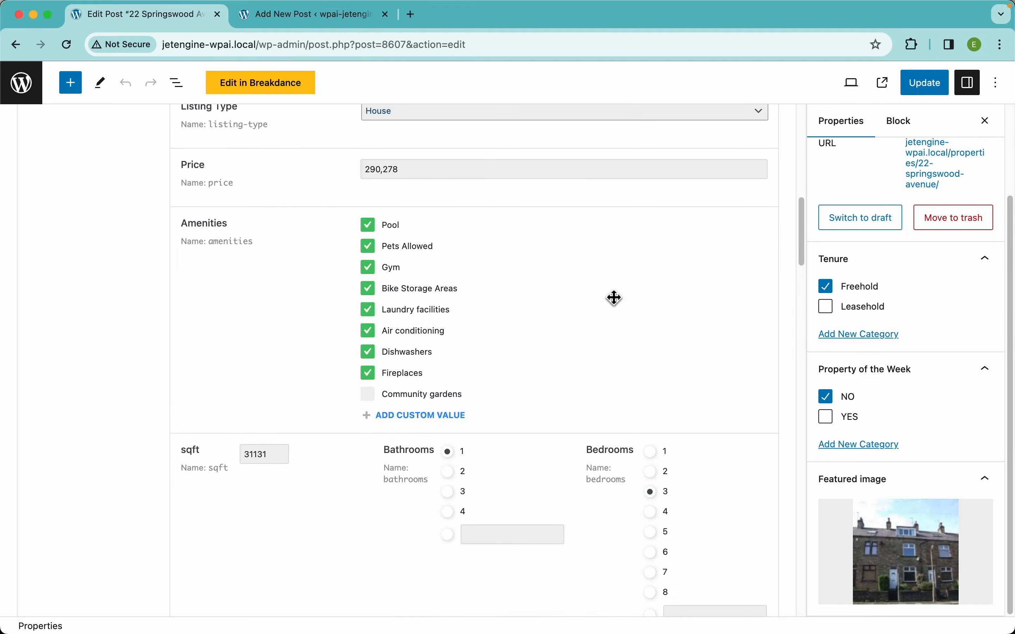
scroll(613, 297, "up", 10)
Review the property's Media section with its gallery and floorplan images.
left_click(153, 397)
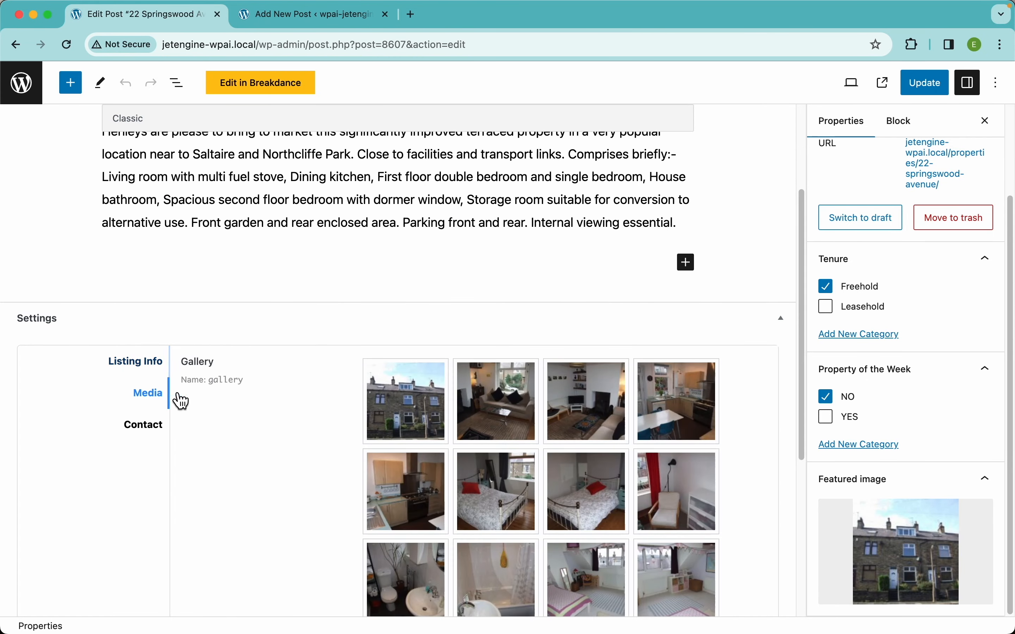
scroll(432, 508, "down", 5)
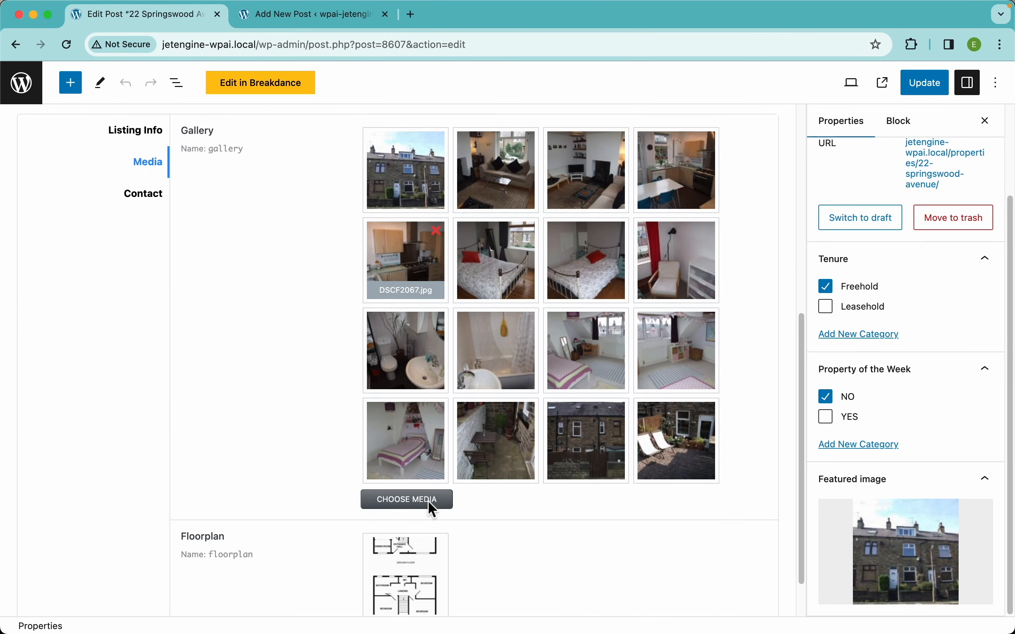
scroll(432, 508, "down", 2)
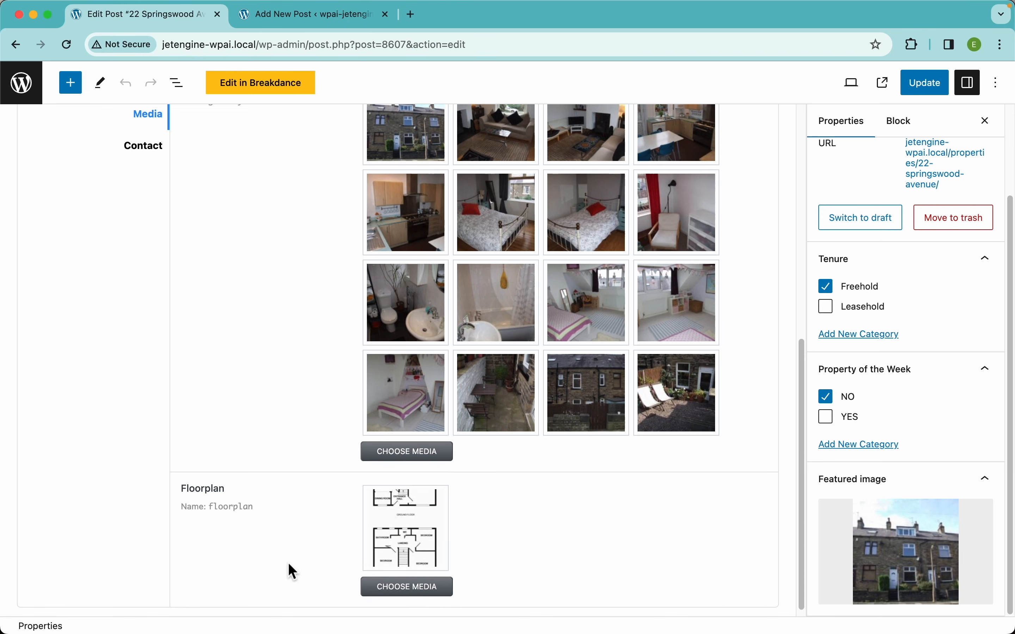
left_click(143, 147)
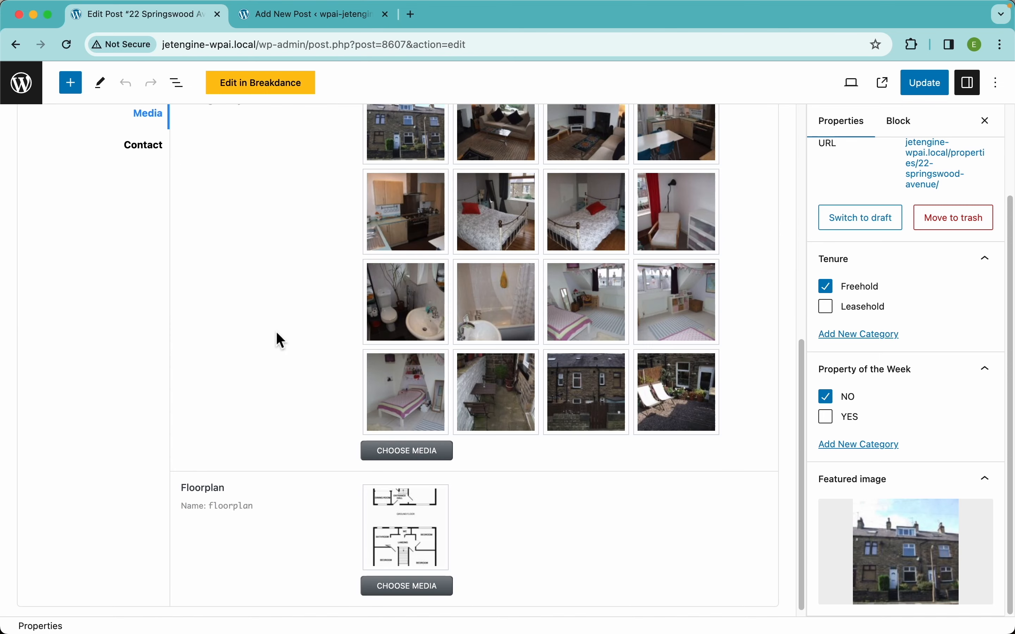
scroll(508, 319, "up", 10)
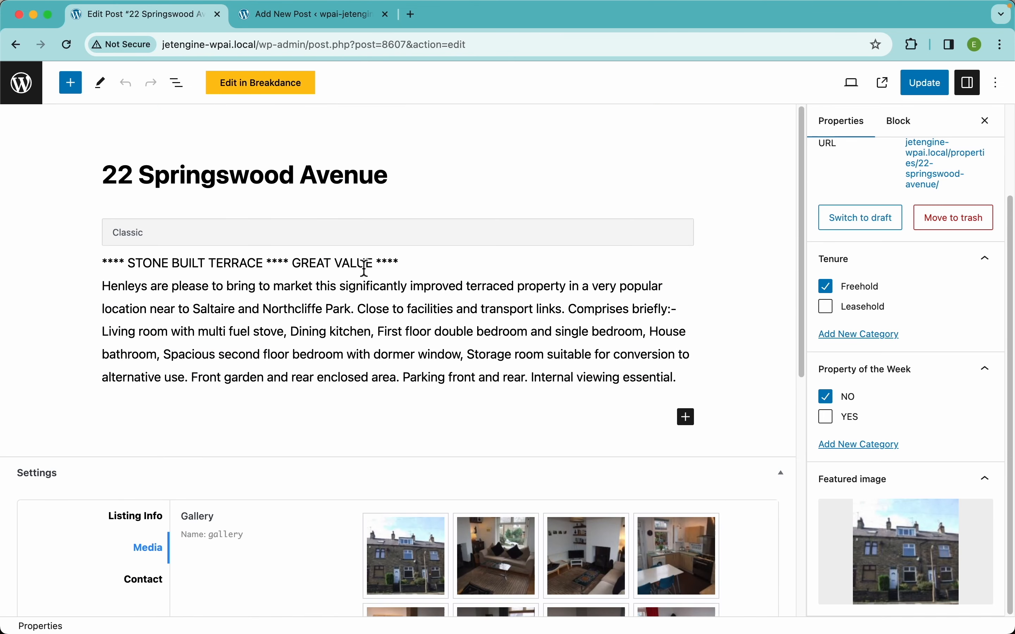